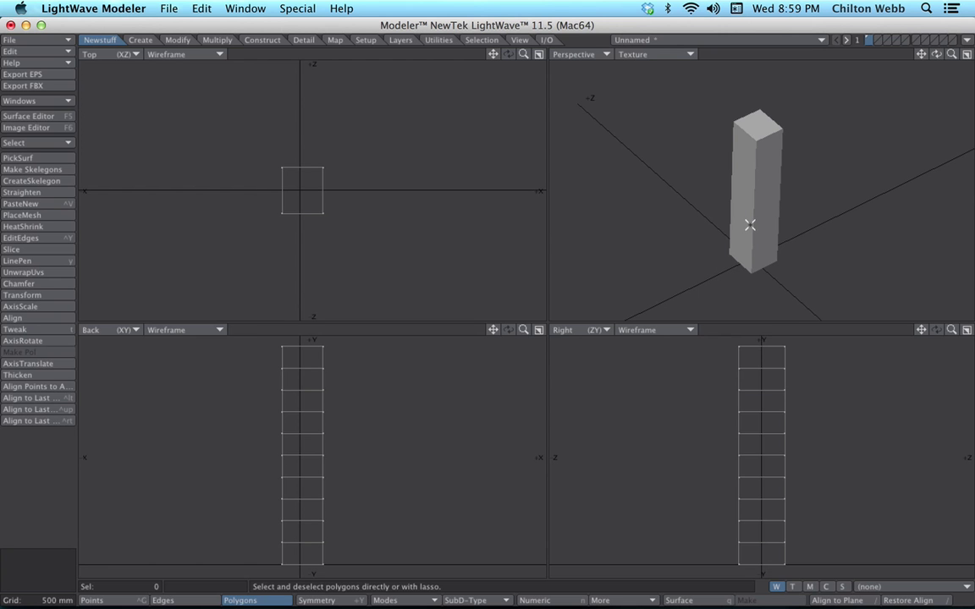
Select all polygons on the two opposite X-facing sides of the segmented box.
{"action": "left_click", "coordinate": [747, 158]}
{"action": "left_click_drag", "start_coordinate": [745, 158], "coordinate": [738, 254]}
{"action": "left_click_drag", "start_coordinate": [808, 211], "coordinate": [693, 238], "text": "alt"}
{"action": "mouse_move", "coordinate": [736, 142]}
{"action": "left_mouse_down", "text": "shift"}
{"action": "mouse_move", "coordinate": [793, 202]}
{"action": "mouse_move", "coordinate": [752, 176]}
{"action": "mouse_move", "coordinate": [803, 225]}
{"action": "left_mouse_up", "text": "shift"}
{"action": "left_click_drag", "start_coordinate": [716, 221], "coordinate": [733, 196], "text": "alt"}
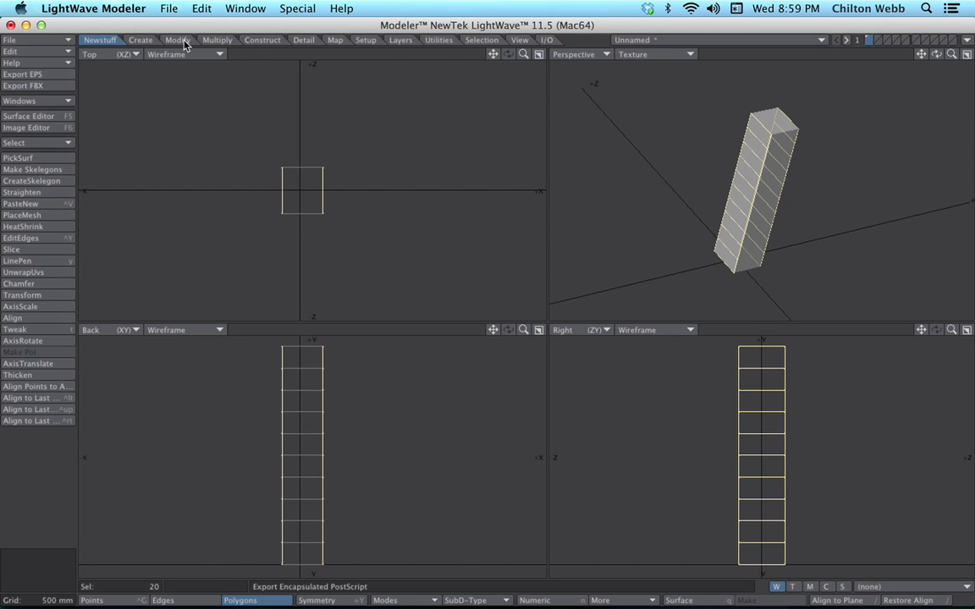
Multishift the selected side faces outward in two stages, insetting the first, to form a row of ribs along both sides.
{"action": "left_click", "coordinate": [183, 41]}
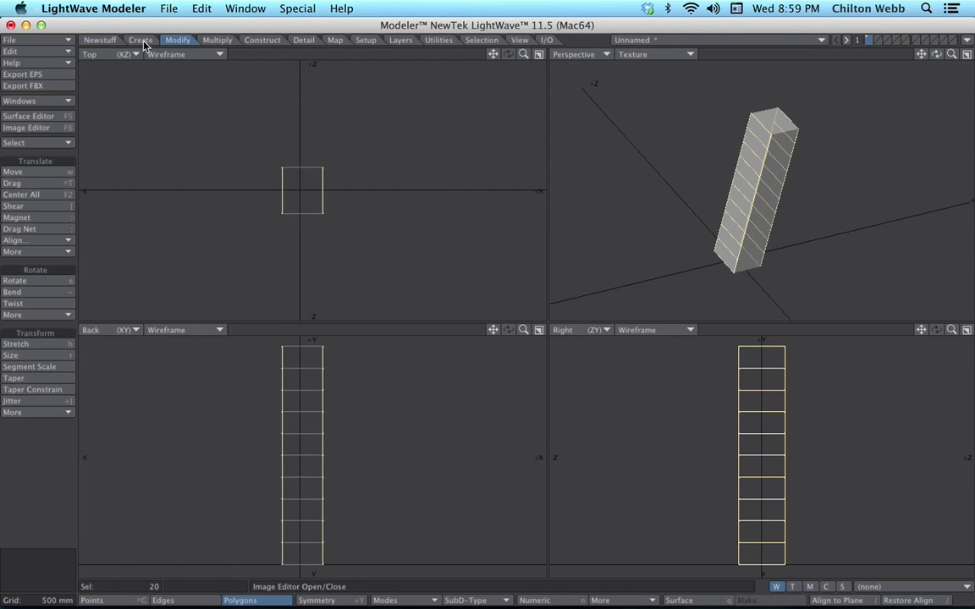
{"action": "left_click", "coordinate": [213, 41]}
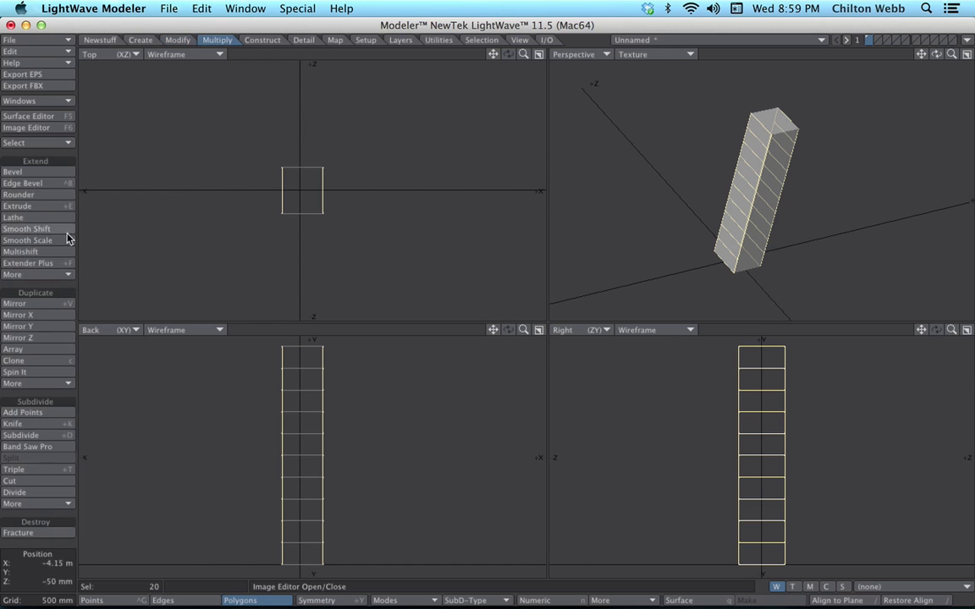
{"action": "left_click", "coordinate": [64, 253]}
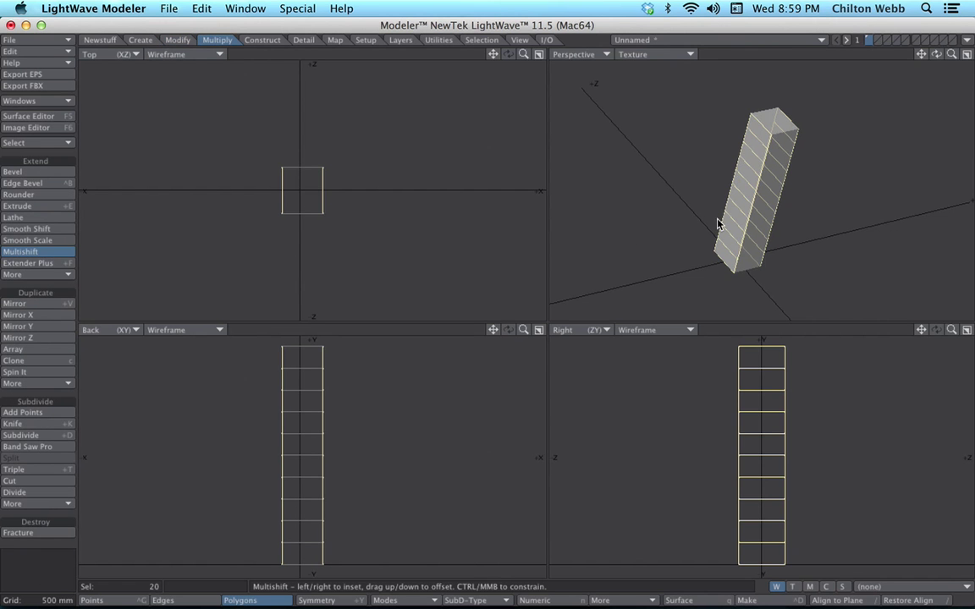
{"action": "left_click_drag", "start_coordinate": [773, 220], "coordinate": [694, 264]}
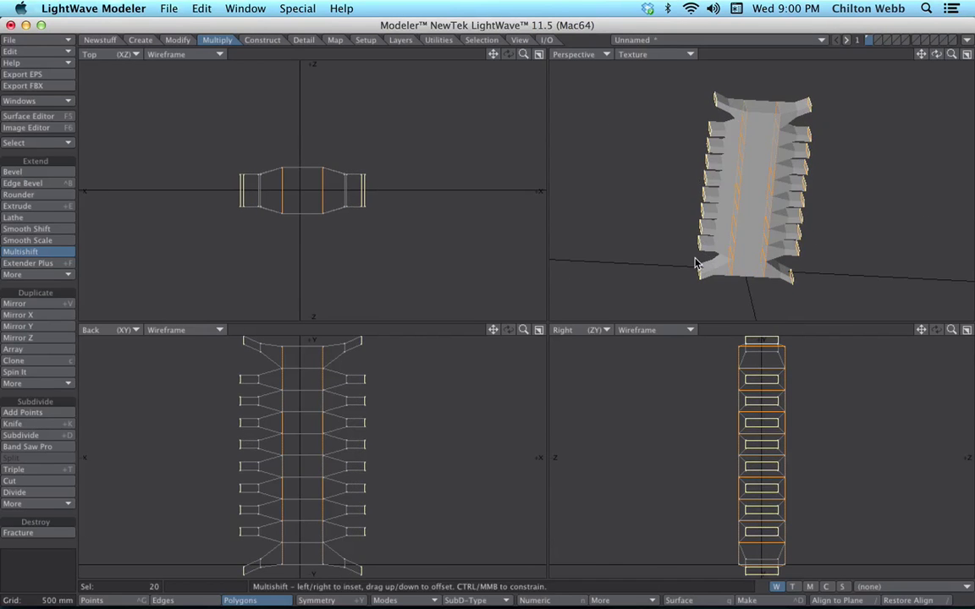
{"action": "key", "text": "space"}
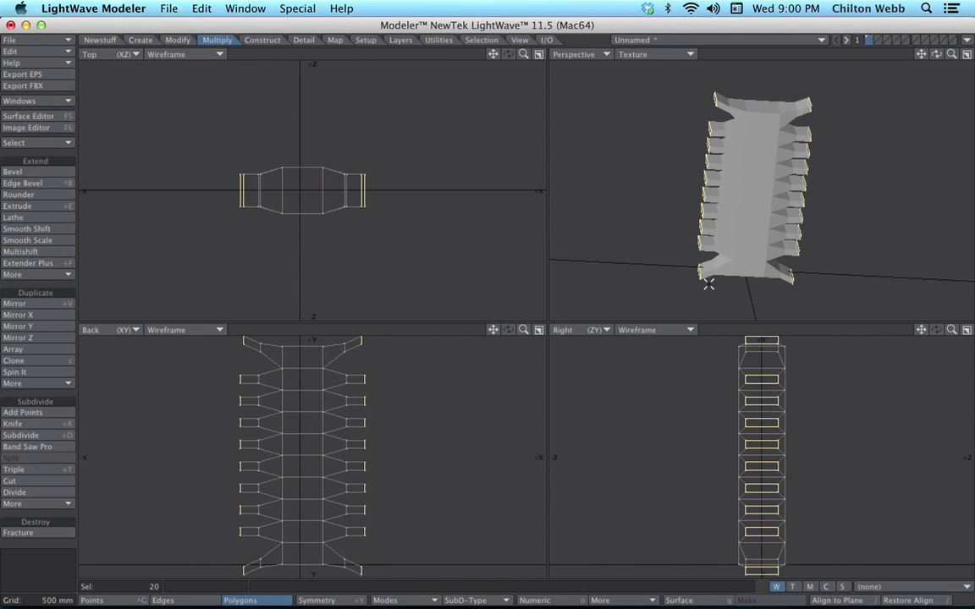
Stretch the rib end faces vertically to 88% and, with Symmetry on, move them outward by 500 mm in X and -50 mm in Y.
{"action": "key", "text": "h"}
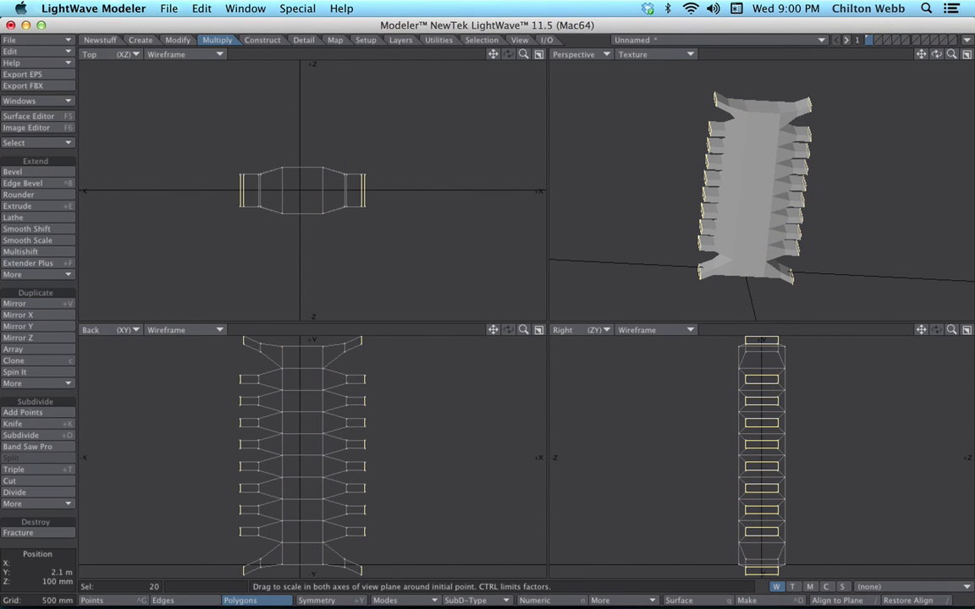
{"action": "left_click_drag", "start_coordinate": [768, 453], "coordinate": [767, 457], "text": "ctrl"}
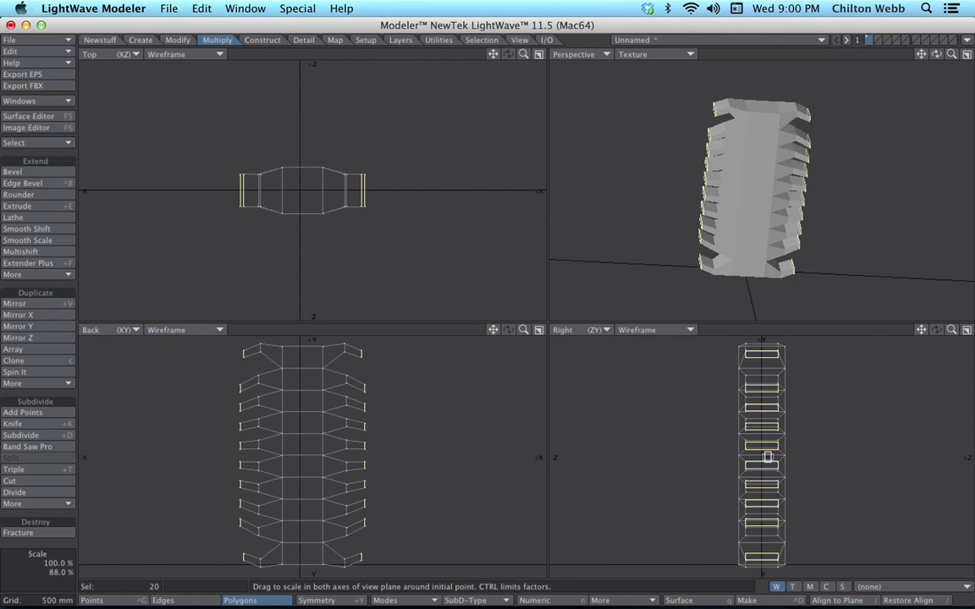
{"action": "key", "text": "t"}
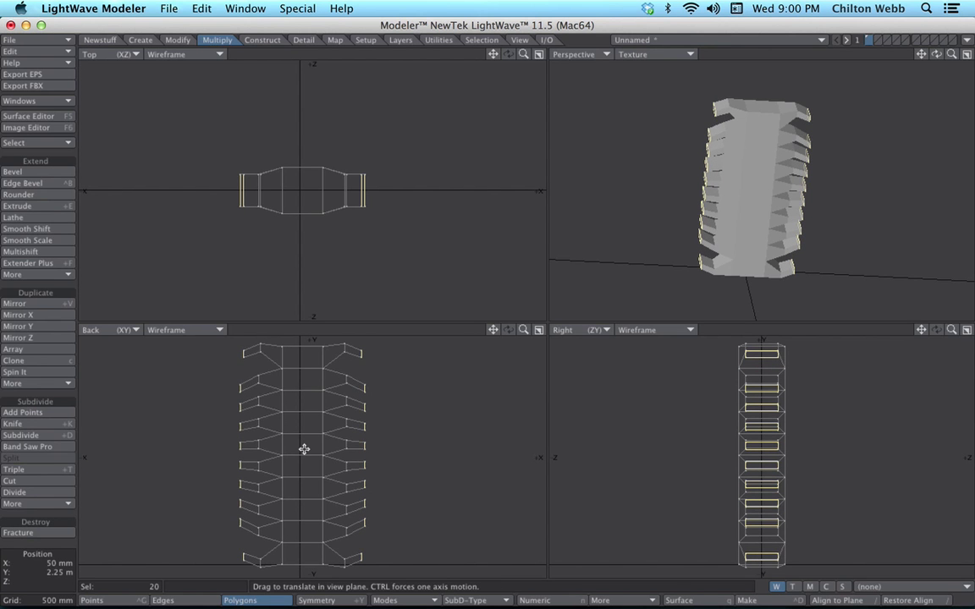
{"action": "key", "text": "shift+y"}
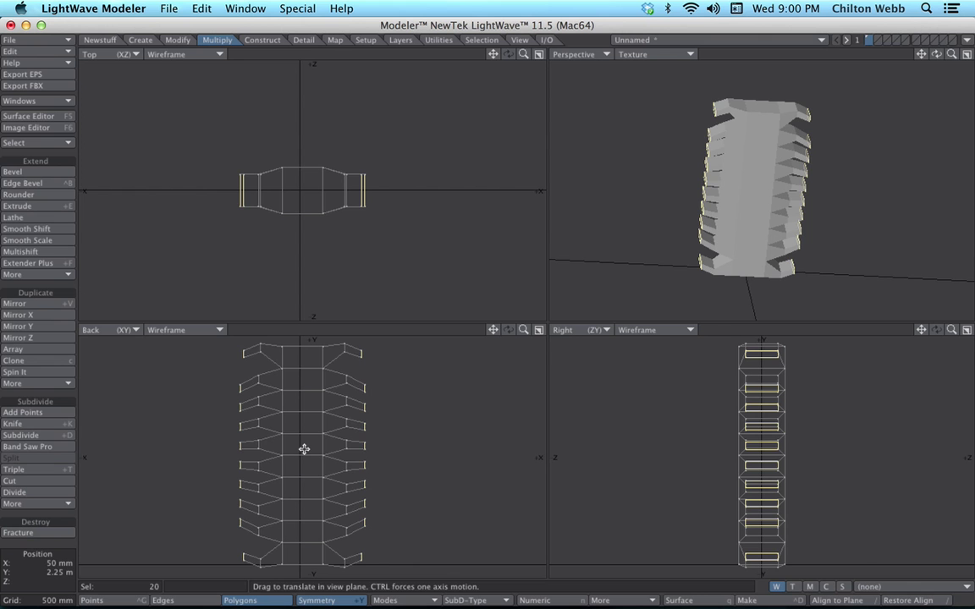
{"action": "left_click_drag", "start_coordinate": [304, 449], "coordinate": [329, 453]}
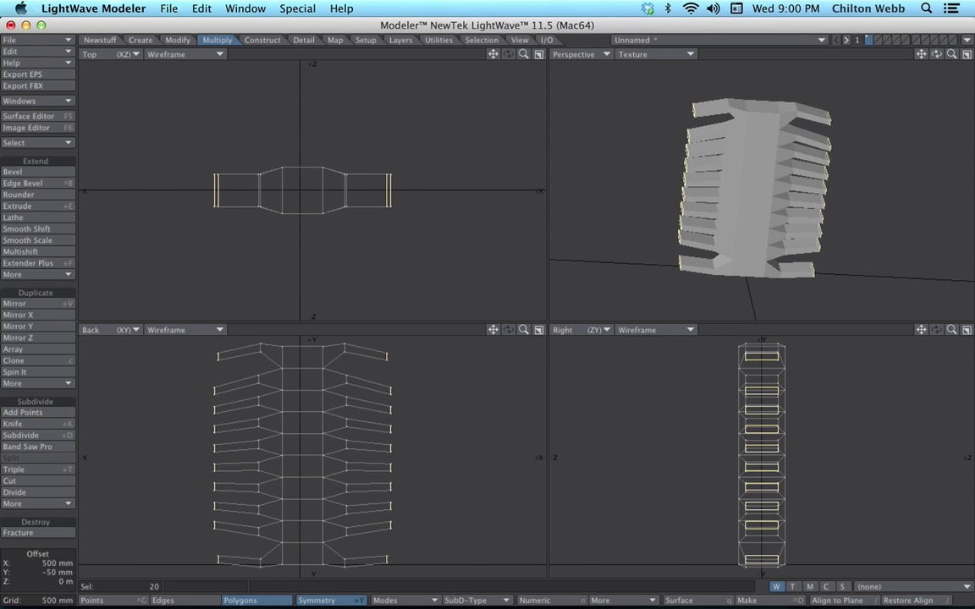
Swing the rib ends toward -Z in the Top view by moving and rotating the end faces symmetrically, and drop the selection.
{"action": "left_click_drag", "start_coordinate": [306, 218], "coordinate": [317, 159]}
{"action": "key", "text": "y"}
{"action": "key", "text": "t"}
{"action": "key", "text": "/"}
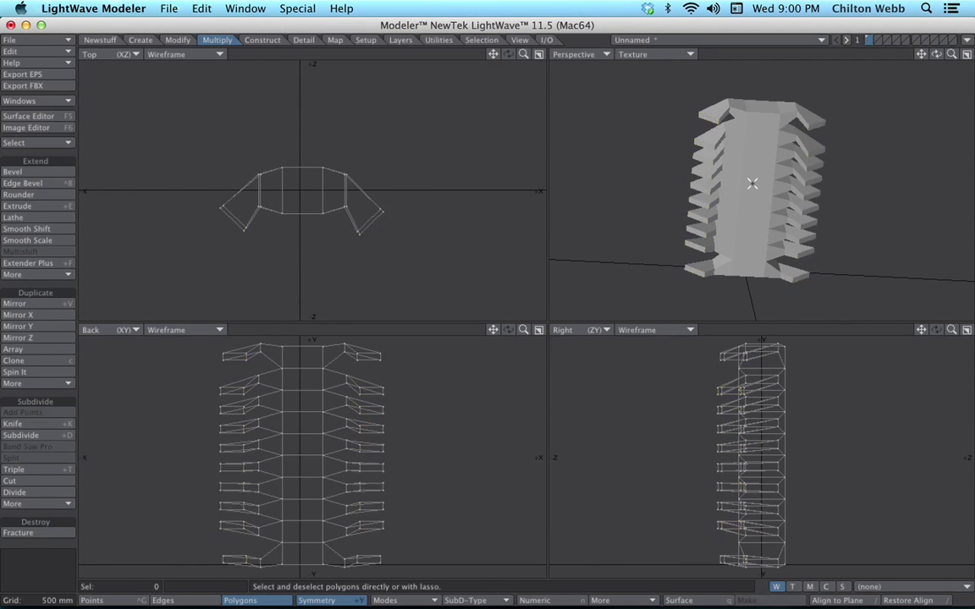
Move the inner tip points of all ribs outward and toward +Z in the Top view to narrow the tips, and return to polygon selection.
{"action": "mouse_move", "coordinate": [747, 111]}
{"action": "left_mouse_down"}
{"action": "mouse_move", "coordinate": [751, 190]}
{"action": "mouse_move", "coordinate": [739, 263]}
{"action": "mouse_move", "coordinate": [725, 221]}
{"action": "mouse_move", "coordinate": [846, 240]}
{"action": "mouse_move", "coordinate": [740, 195]}
{"action": "mouse_move", "coordinate": [814, 201]}
{"action": "mouse_move", "coordinate": [788, 179]}
{"action": "mouse_move", "coordinate": [792, 245]}
{"action": "mouse_move", "coordinate": [699, 261]}
{"action": "left_mouse_up"}
{"action": "left_click_drag", "start_coordinate": [791, 215], "coordinate": [670, 201], "text": "alt"}
{"action": "key", "text": "ctrl+g"}
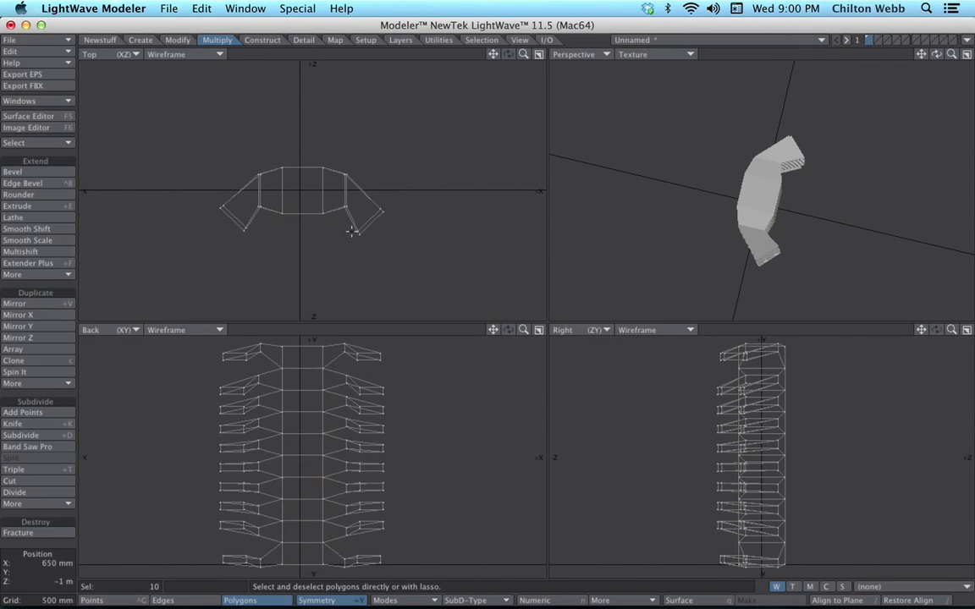
{"action": "mouse_move", "coordinate": [381, 226]}
{"action": "right_mouse_down"}
{"action": "mouse_move", "coordinate": [293, 257]}
{"action": "mouse_move", "coordinate": [230, 228]}
{"action": "mouse_move", "coordinate": [311, 225]}
{"action": "right_mouse_up"}
{"action": "key", "text": "t"}
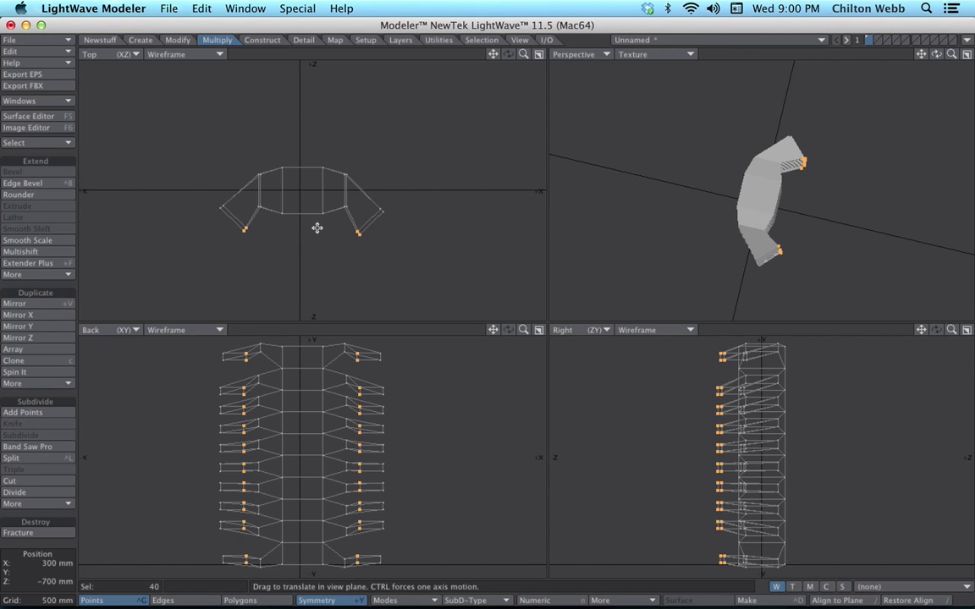
{"action": "mouse_move", "coordinate": [320, 226]}
{"action": "left_mouse_down"}
{"action": "mouse_move", "coordinate": [326, 197]}
{"action": "mouse_move", "coordinate": [342, 196]}
{"action": "left_mouse_up"}
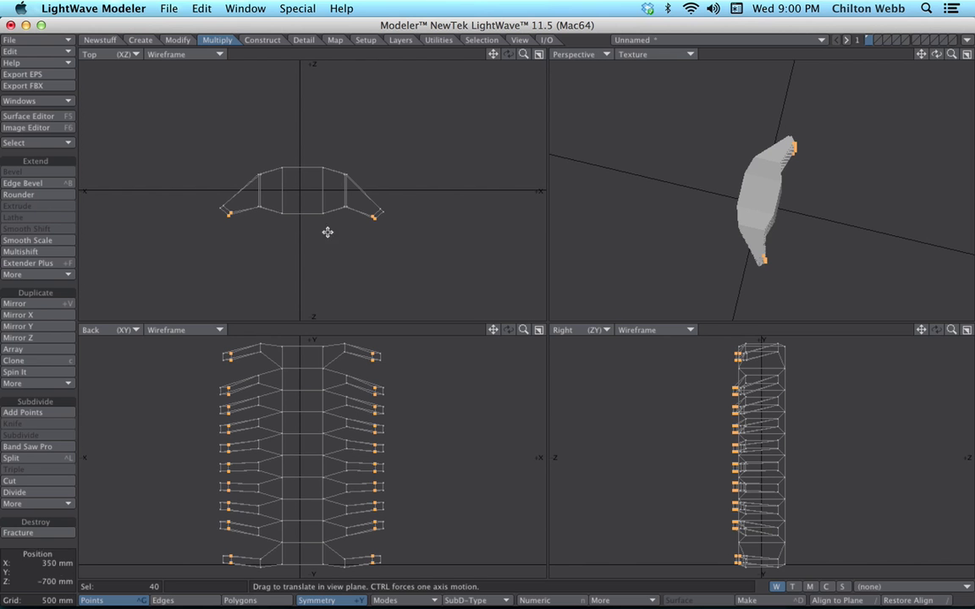
{"action": "left_click_drag", "start_coordinate": [744, 241], "coordinate": [797, 185], "text": "alt"}
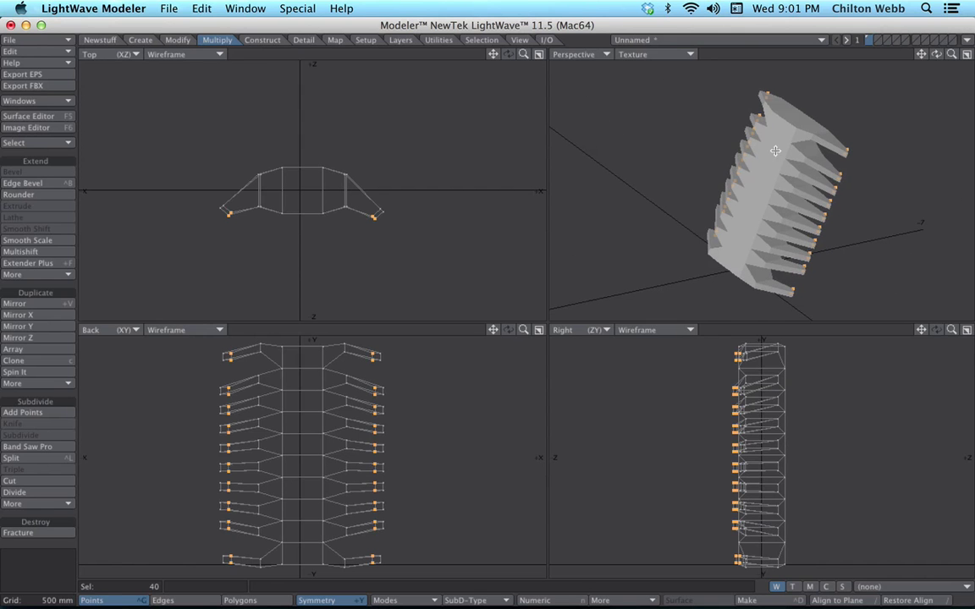
{"action": "key", "text": "t"}
{"action": "key", "text": "space"}
{"action": "key", "text": "space"}
{"action": "key", "text": "ctrl+j"}
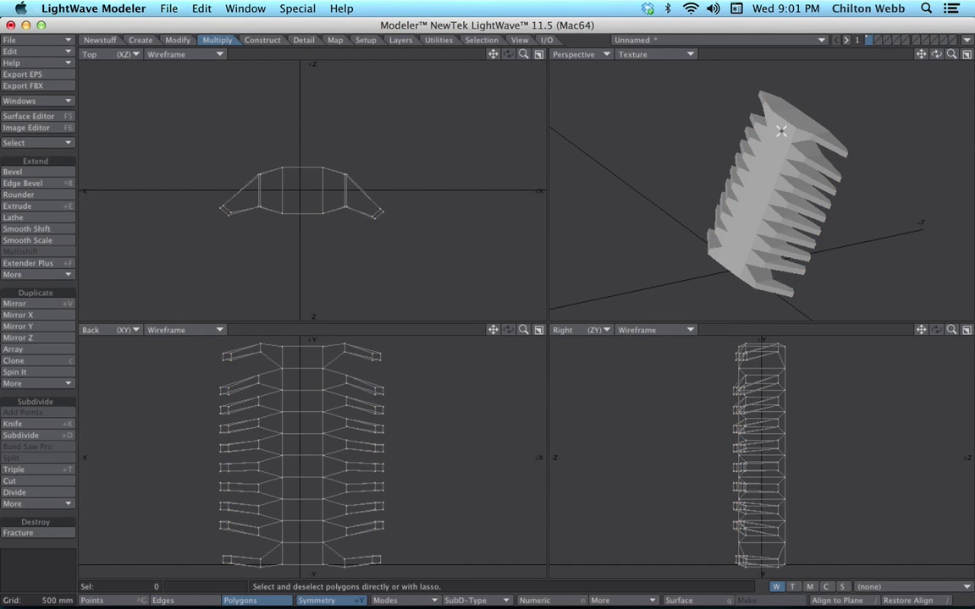
Create a weight map named w0 with a 100% initial value for all polygons of the topmost segment, and clear the selection.
{"action": "left_click_drag", "start_coordinate": [781, 131], "coordinate": [730, 268]}
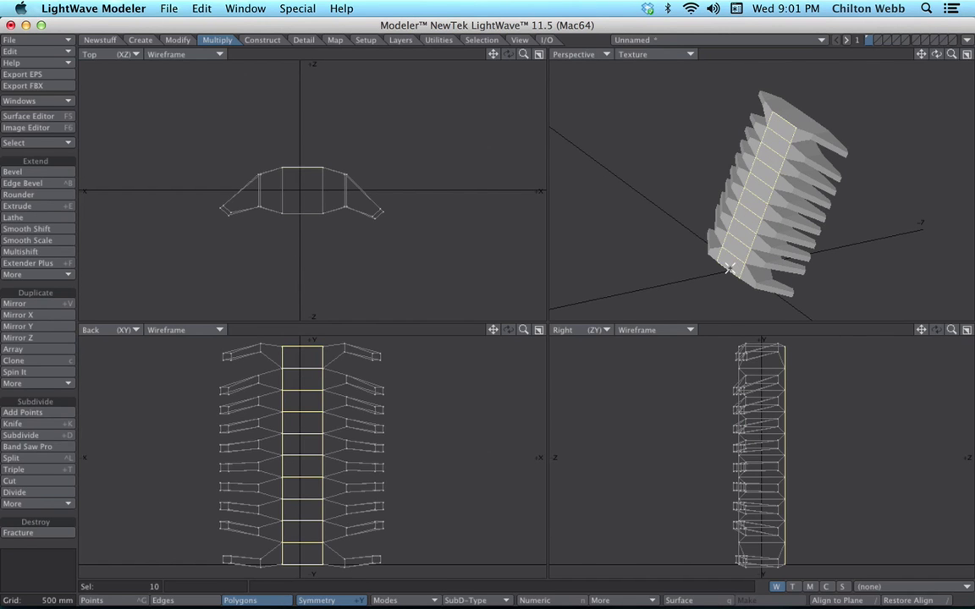
{"action": "key", "text": "slash"}
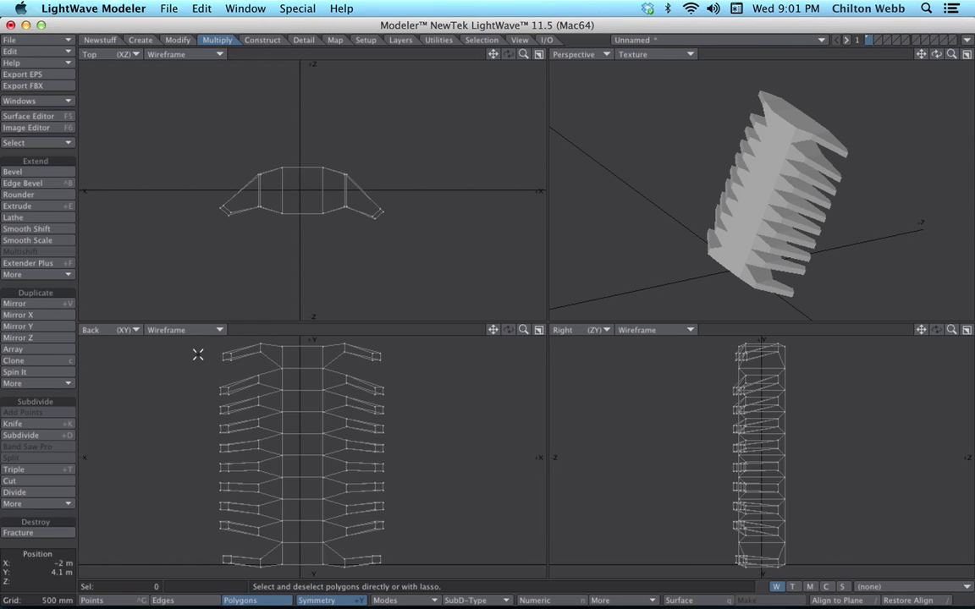
{"action": "right_click_drag", "start_coordinate": [240, 365], "coordinate": [160, 353]}
{"action": "mouse_move", "coordinate": [505, 336]}
{"action": "right_mouse_down"}
{"action": "mouse_move", "coordinate": [423, 373]}
{"action": "mouse_move", "coordinate": [376, 374]}
{"action": "right_mouse_up"}
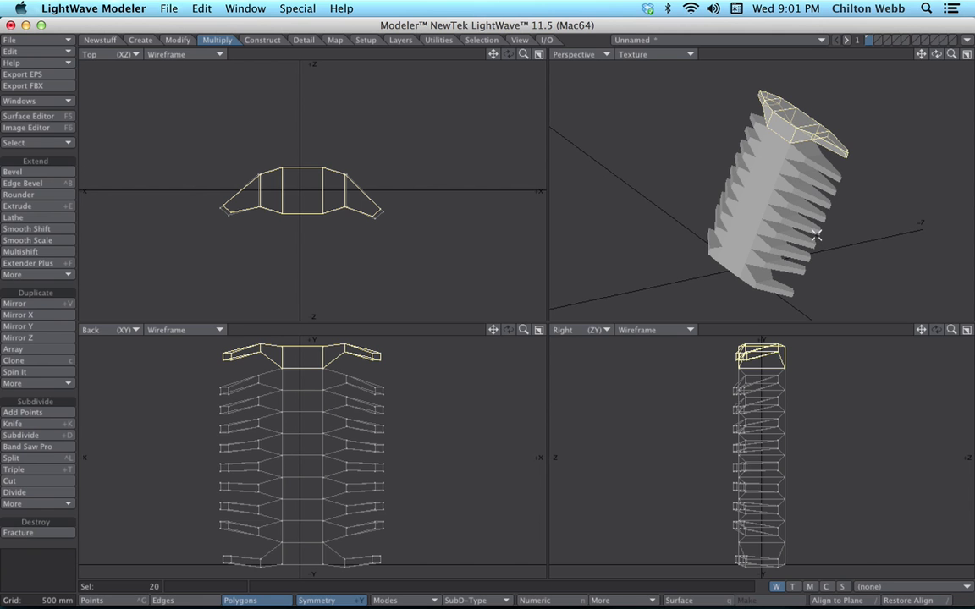
{"action": "left_click", "coordinate": [337, 39]}
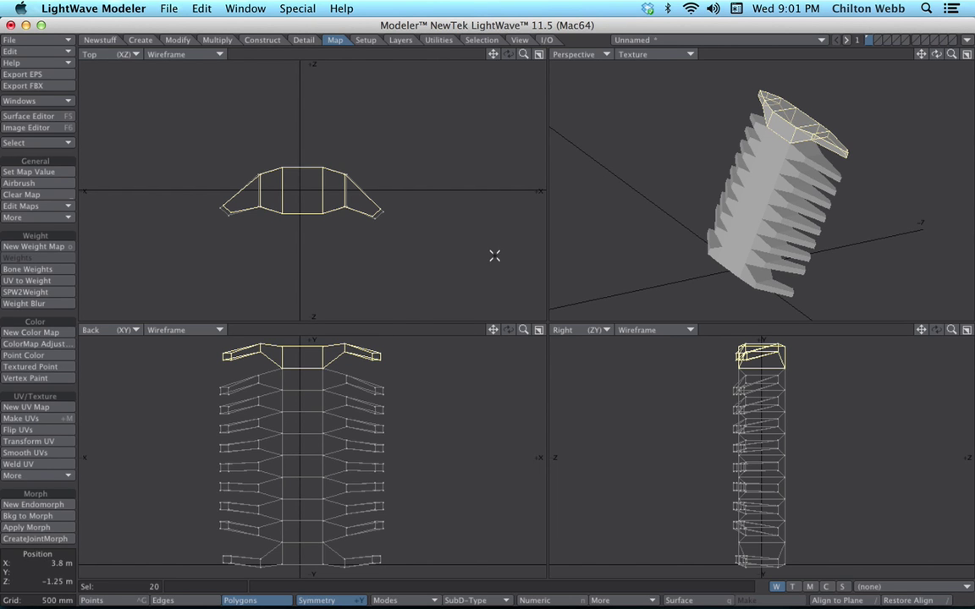
{"action": "left_click", "coordinate": [52, 248]}
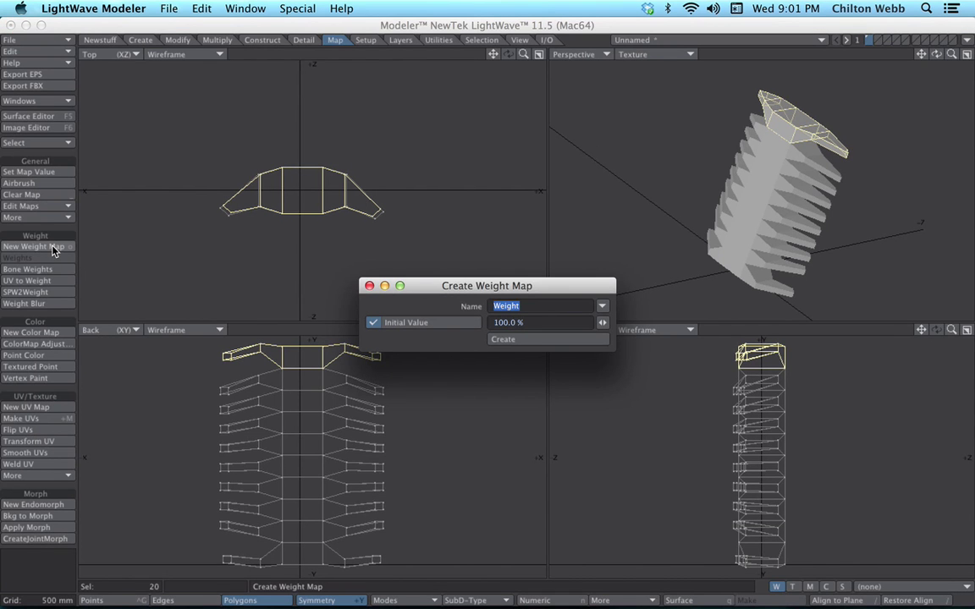
{"action": "type", "text": "w0"}
{"action": "key", "text": "Return"}
{"action": "left_click", "coordinate": [229, 380]}
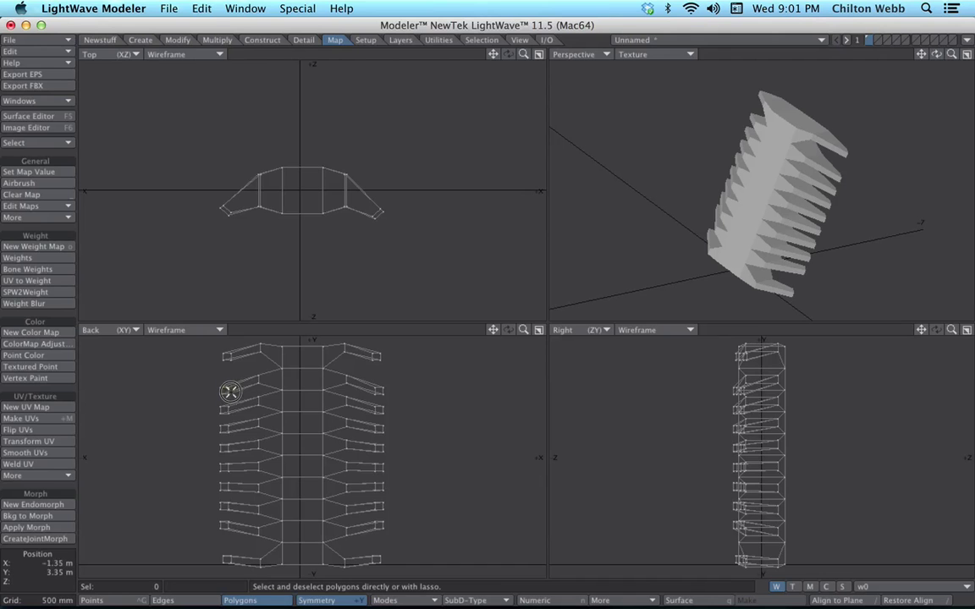
Create a weight map named w1 with a 100% initial value for all polygons of the second segment from the top.
{"action": "mouse_move", "coordinate": [230, 392]}
{"action": "left_mouse_down"}
{"action": "mouse_move", "coordinate": [315, 374]}
{"action": "mouse_move", "coordinate": [381, 386]}
{"action": "mouse_move", "coordinate": [250, 382]}
{"action": "left_mouse_up"}
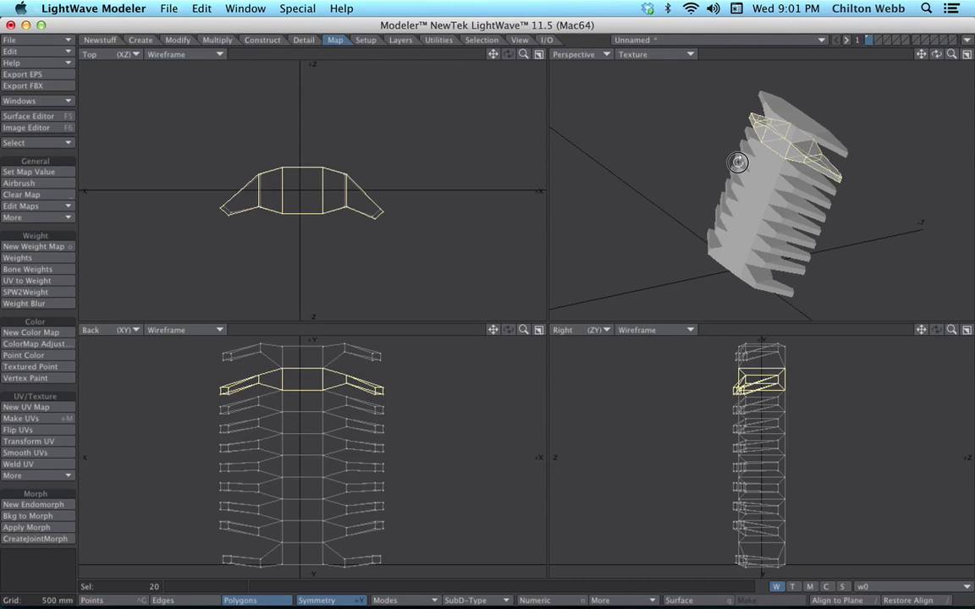
{"action": "left_click_drag", "start_coordinate": [736, 156], "coordinate": [807, 144], "text": "alt"}
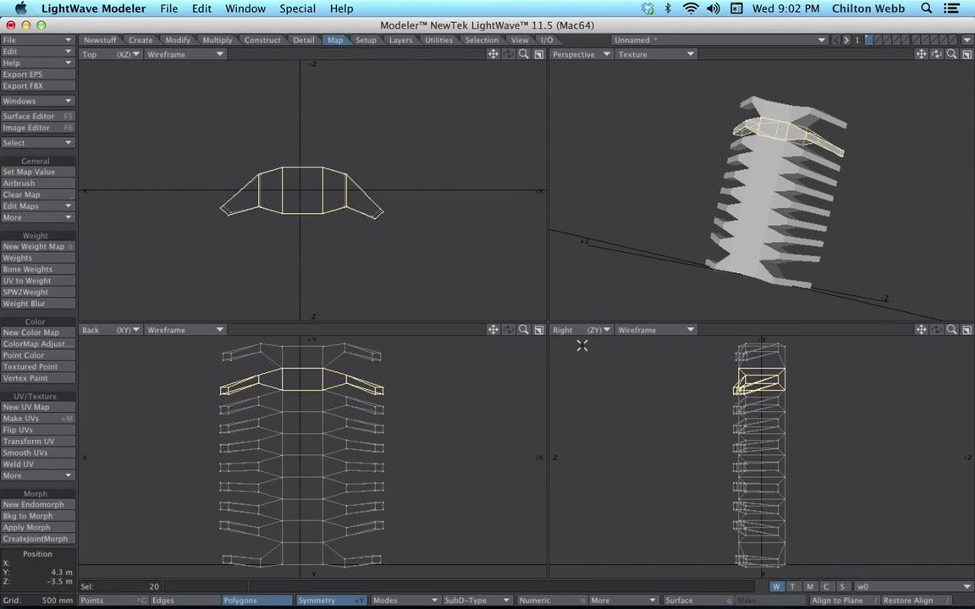
{"action": "type", "text": "ow"}
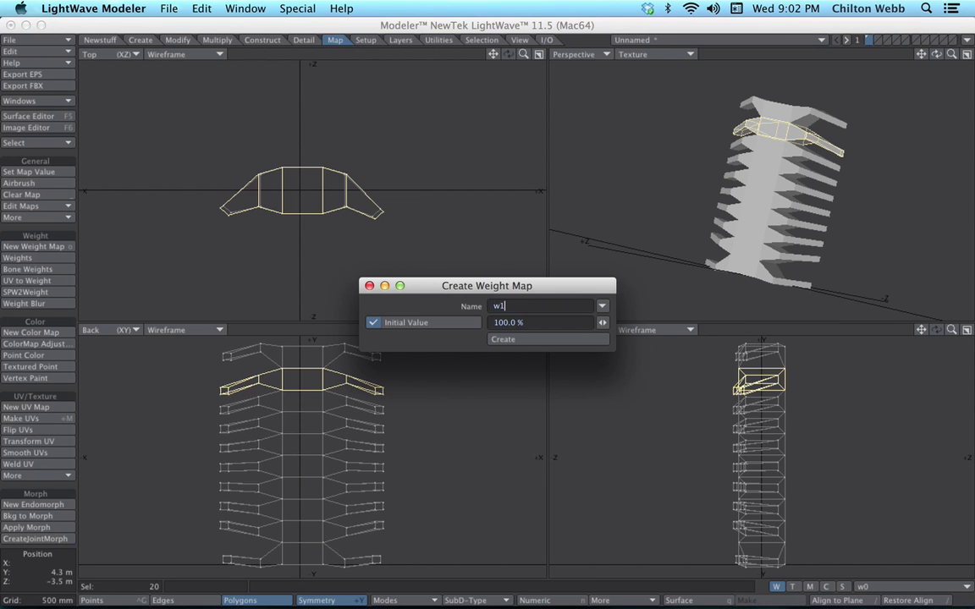
{"action": "type", "text": "1"}
{"action": "key", "text": "Return"}
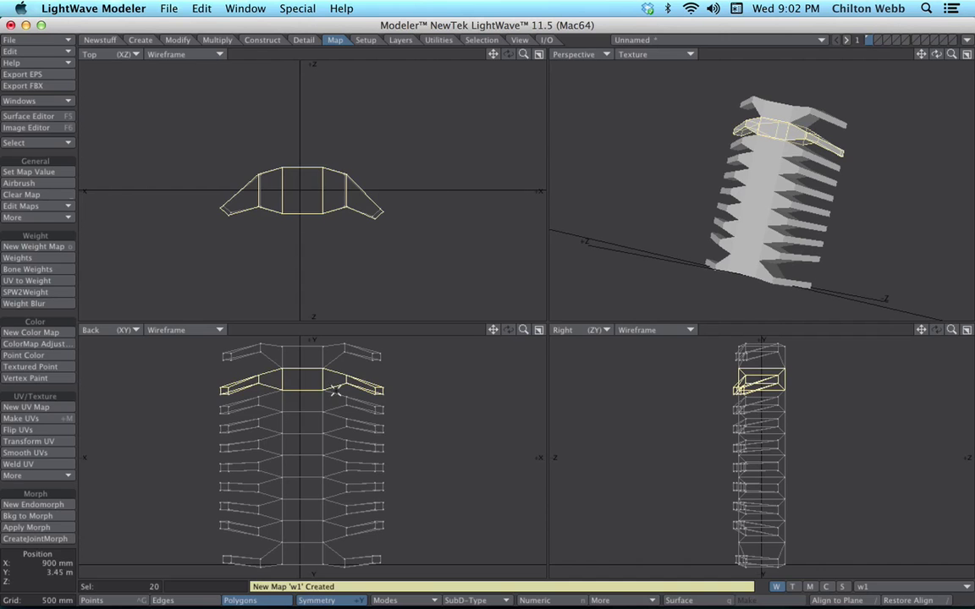
{"action": "key", "text": "slash"}
Select all polygons of the third segment from the top, completing the selection by expanding and contracting it.
{"action": "left_click", "coordinate": [379, 410]}
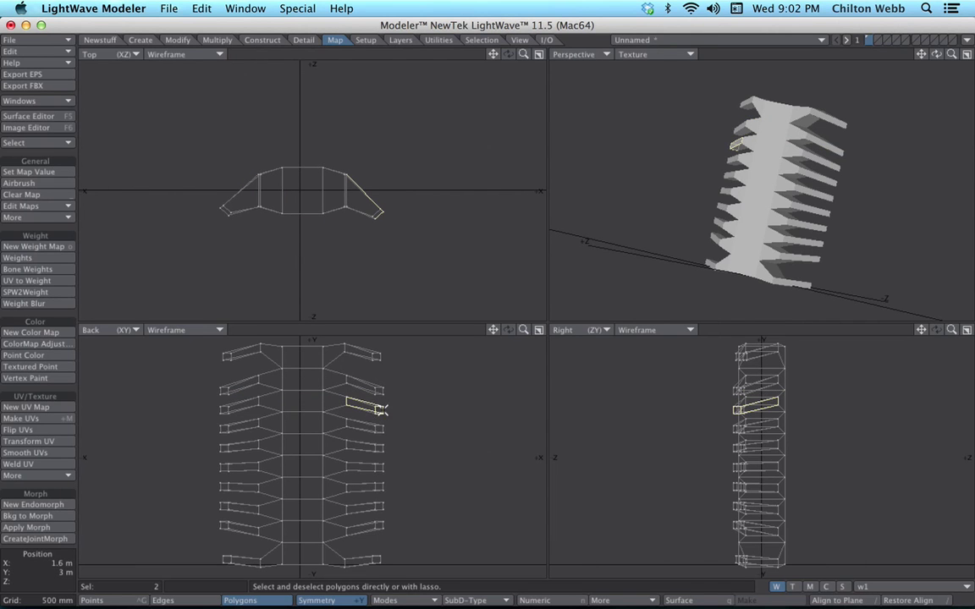
{"action": "key", "text": "slash"}
{"action": "left_click", "coordinate": [777, 405]}
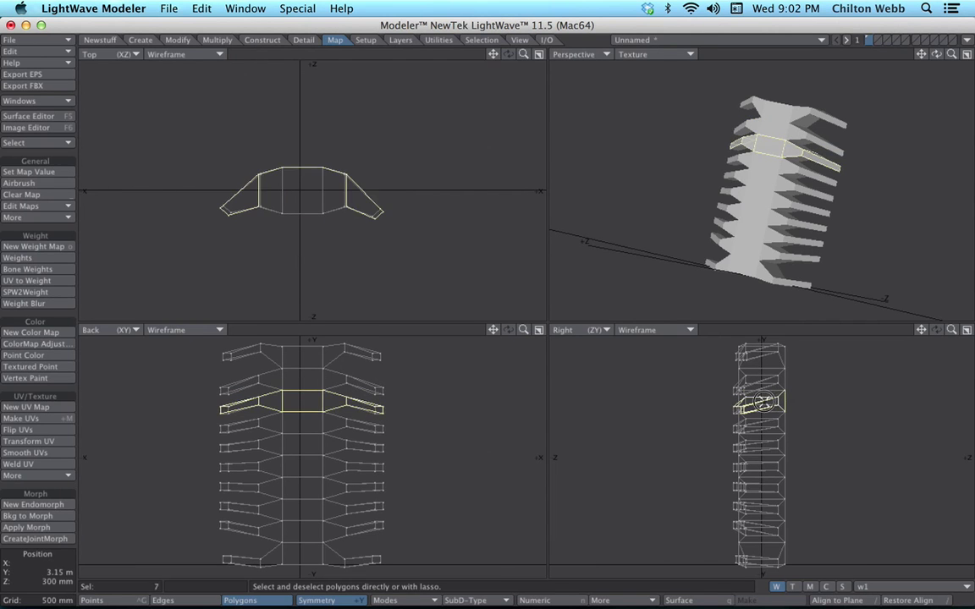
{"action": "left_click_drag", "start_coordinate": [750, 405], "coordinate": [730, 406]}
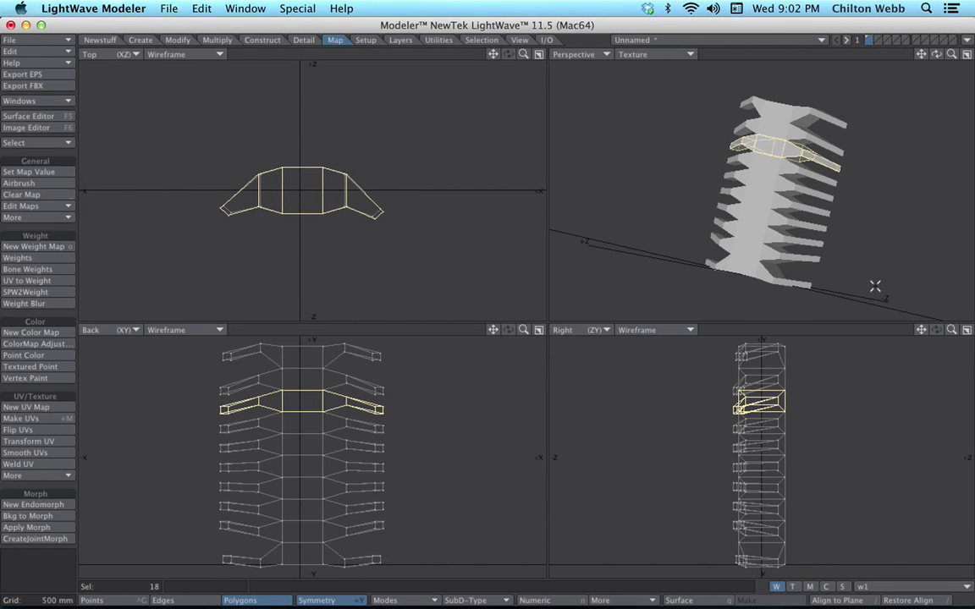
{"action": "key", "text": "shift+bracketright"}
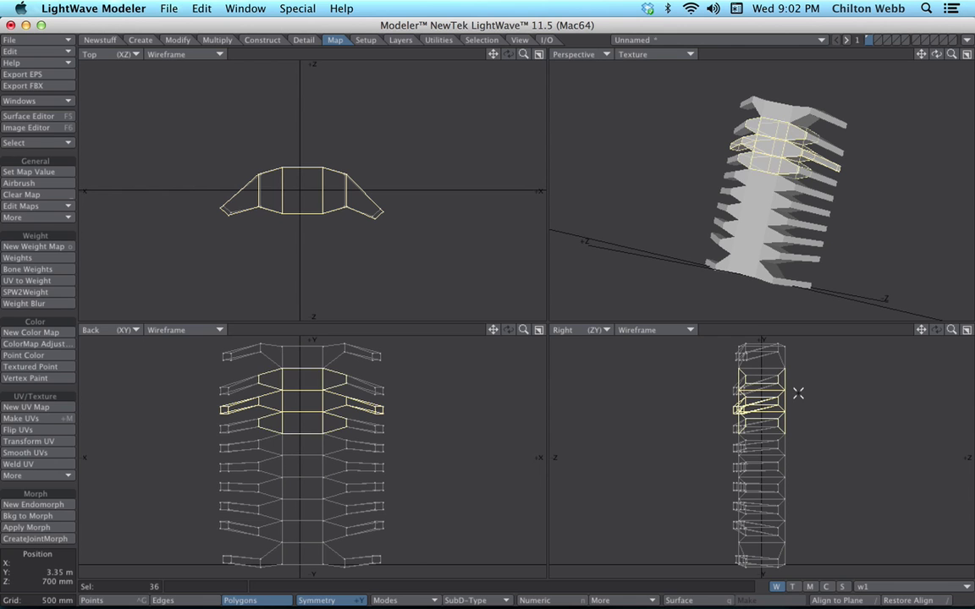
{"action": "key", "text": "shift+bracketleft"}
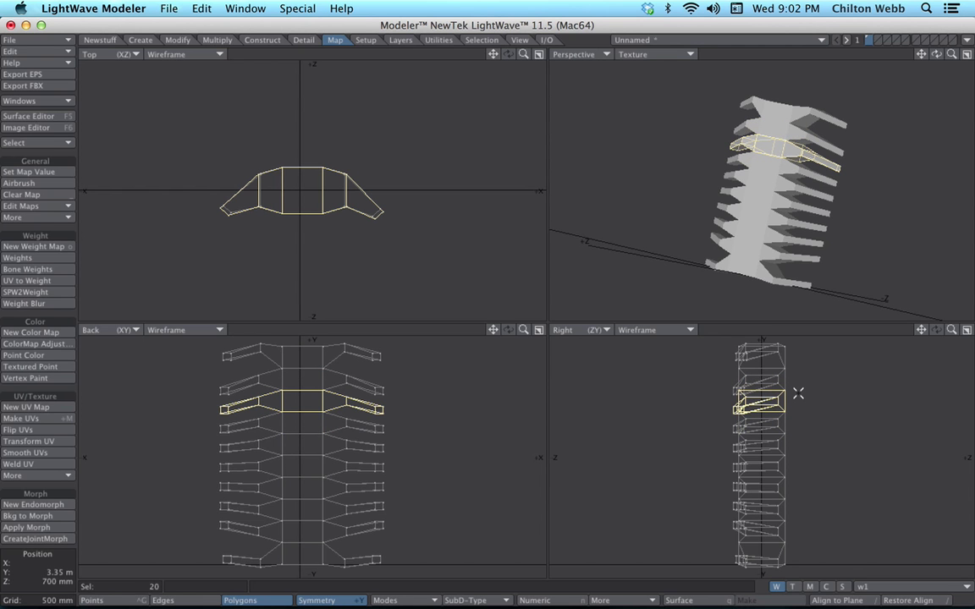
{"action": "key", "text": "ctrl+g"}
{"action": "type", "text": "o"}
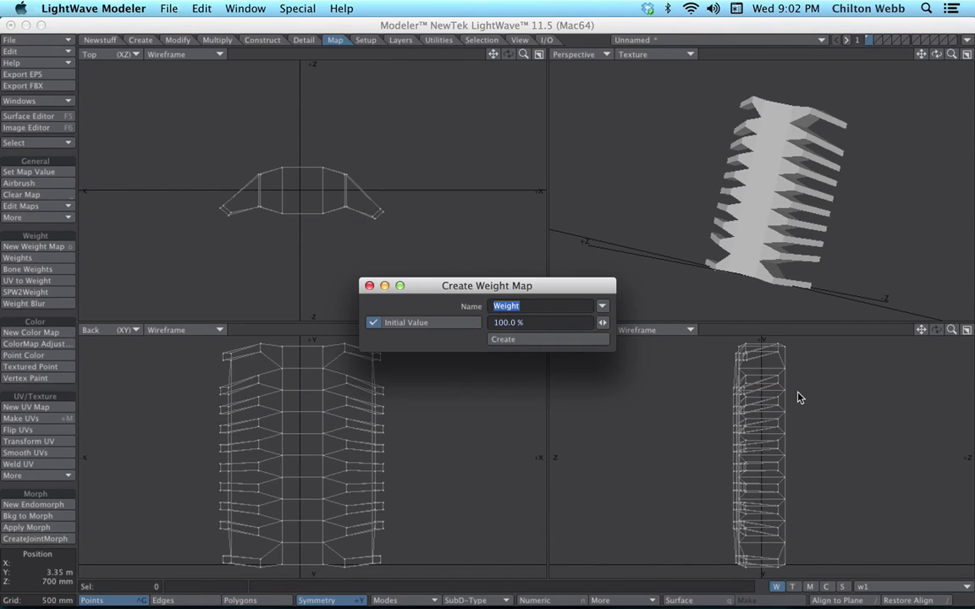
{"action": "type", "text": "2"}
{"action": "key", "text": "Escape"}
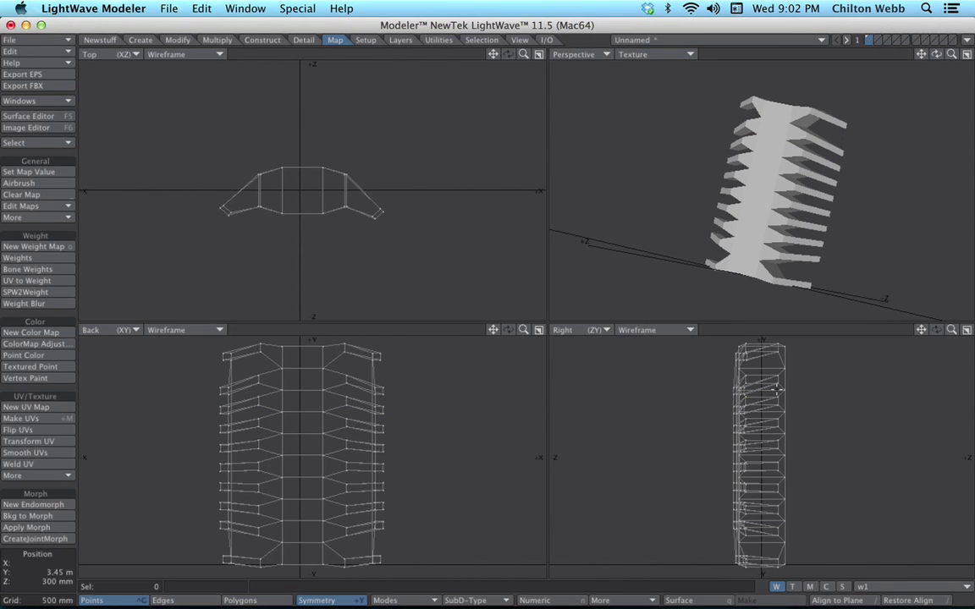
{"action": "key", "text": "space"}
{"action": "key", "text": "space"}
{"action": "key", "text": "slash"}
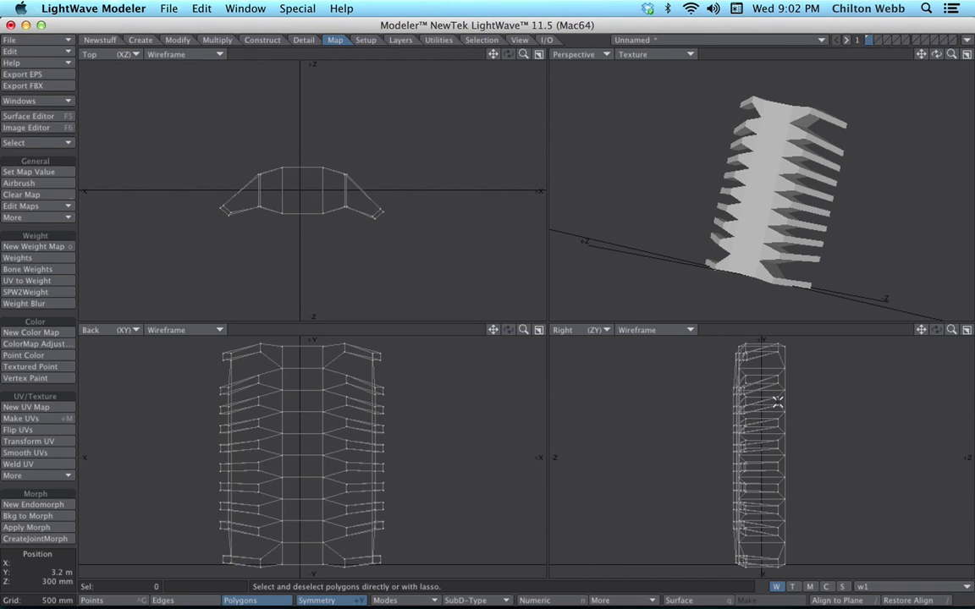
Select the third segment from the top, deselect the long polygons joining its rib tips to other ribs, and undo the unwanted rib-joining edit.
{"action": "left_click_drag", "start_coordinate": [778, 402], "coordinate": [741, 404]}
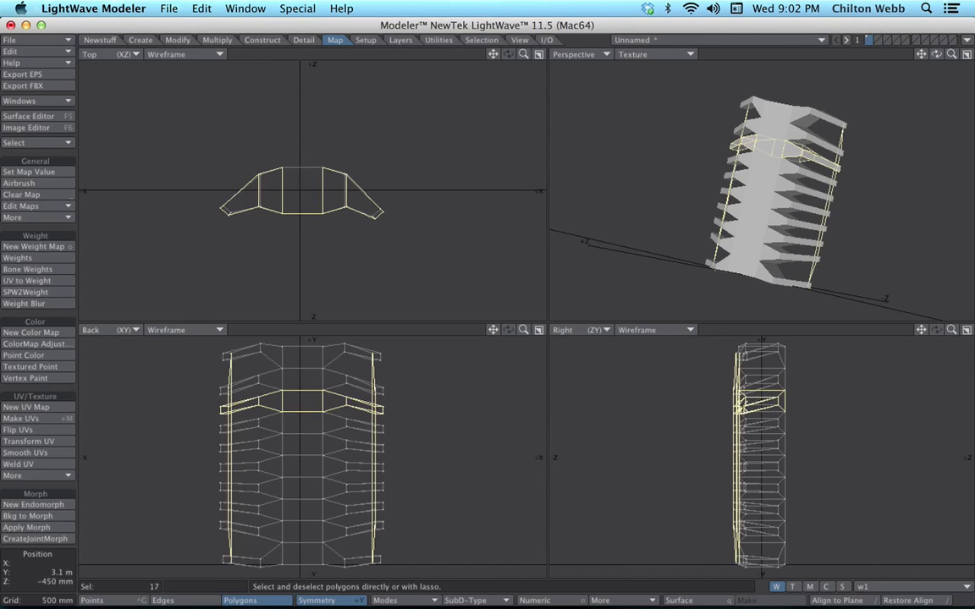
{"action": "left_click", "coordinate": [735, 374]}
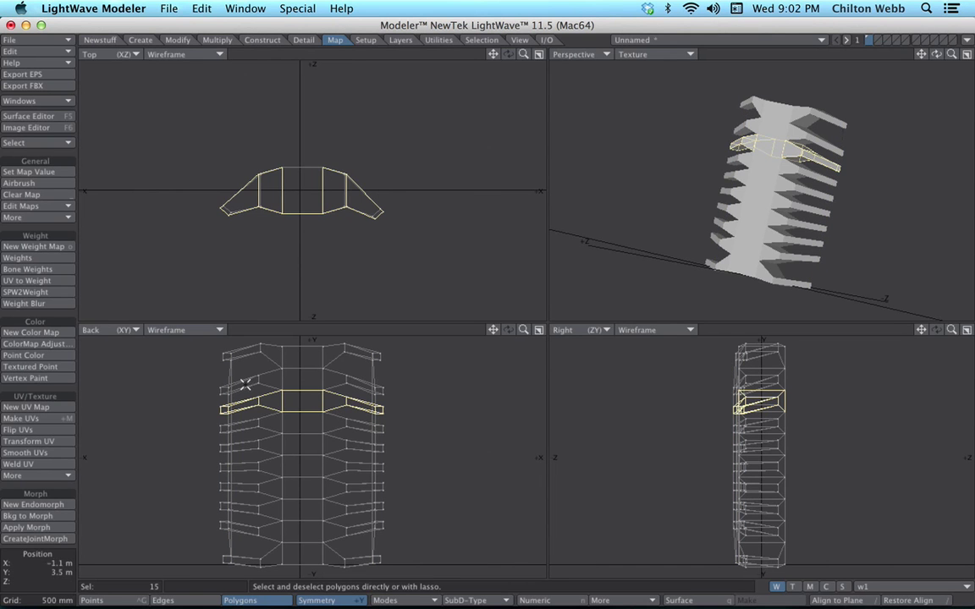
{"action": "left_click_drag", "start_coordinate": [726, 193], "coordinate": [714, 230], "text": "alt"}
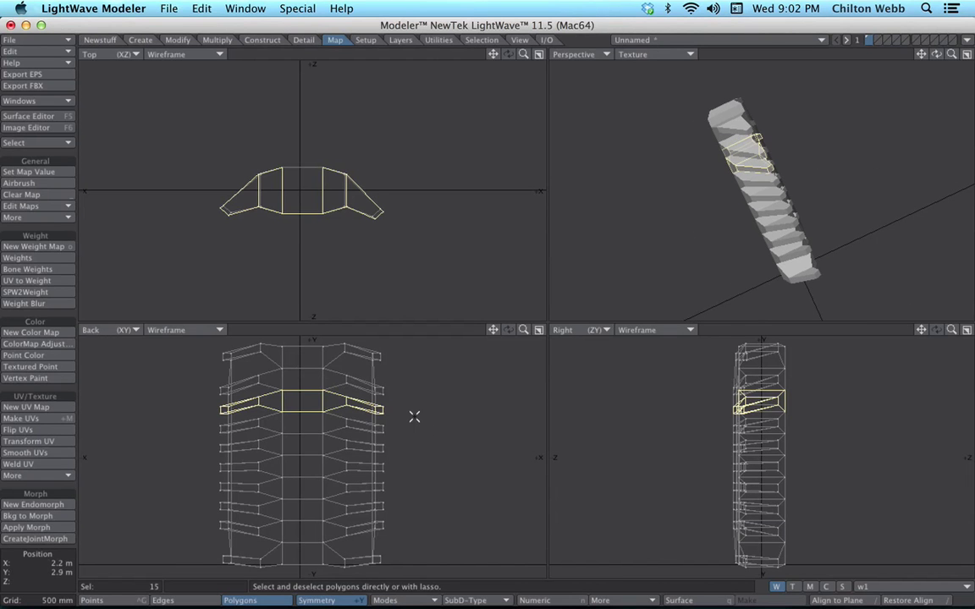
{"action": "key", "text": "super+z"}
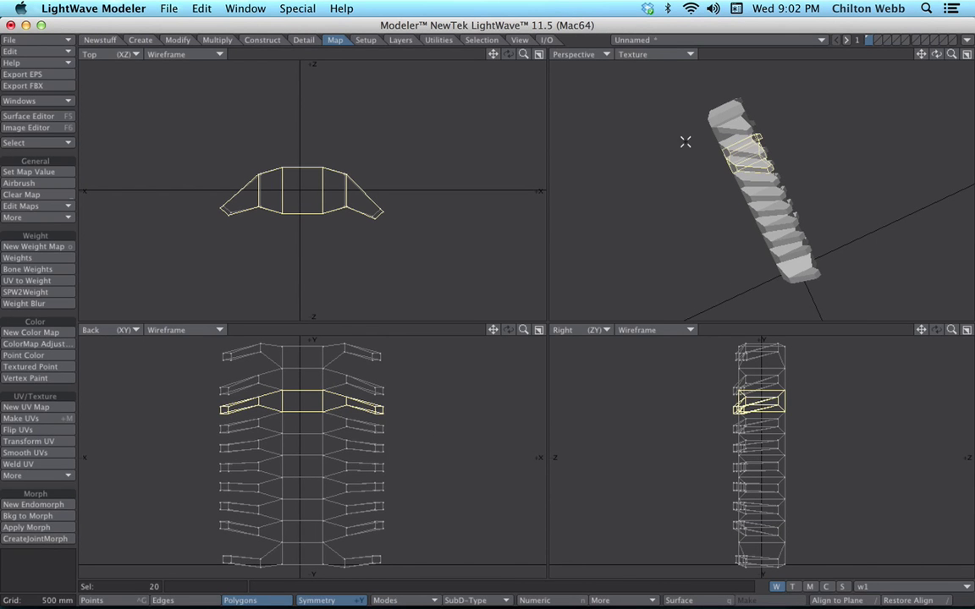
Expand and contract the third segment's polygon selection to complete it, create its weight map w2 with a 100% initial value, and deselect everything.
{"action": "left_click_drag", "start_coordinate": [686, 142], "coordinate": [841, 196], "text": "alt"}
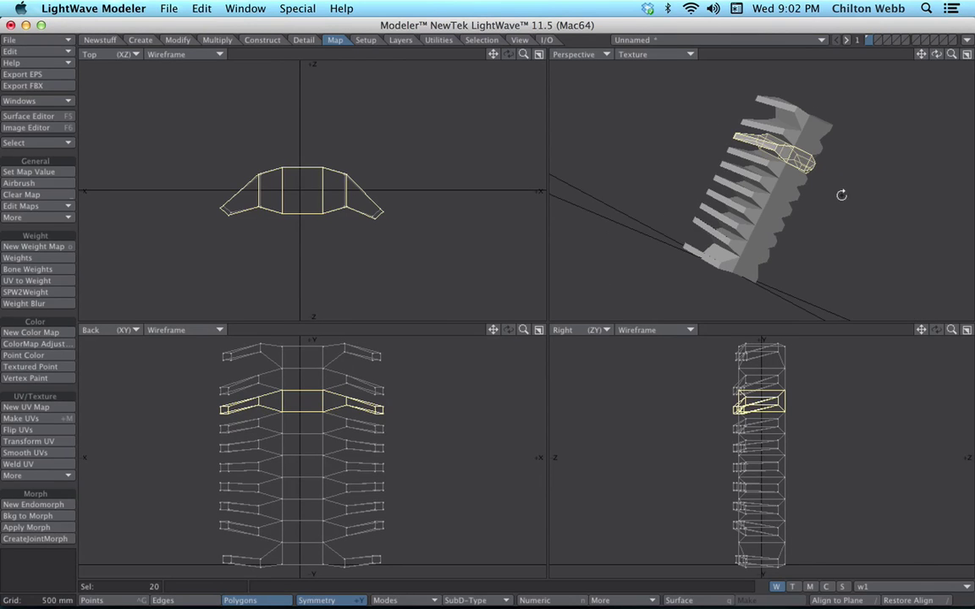
{"action": "key", "text": "shift+bracketright"}
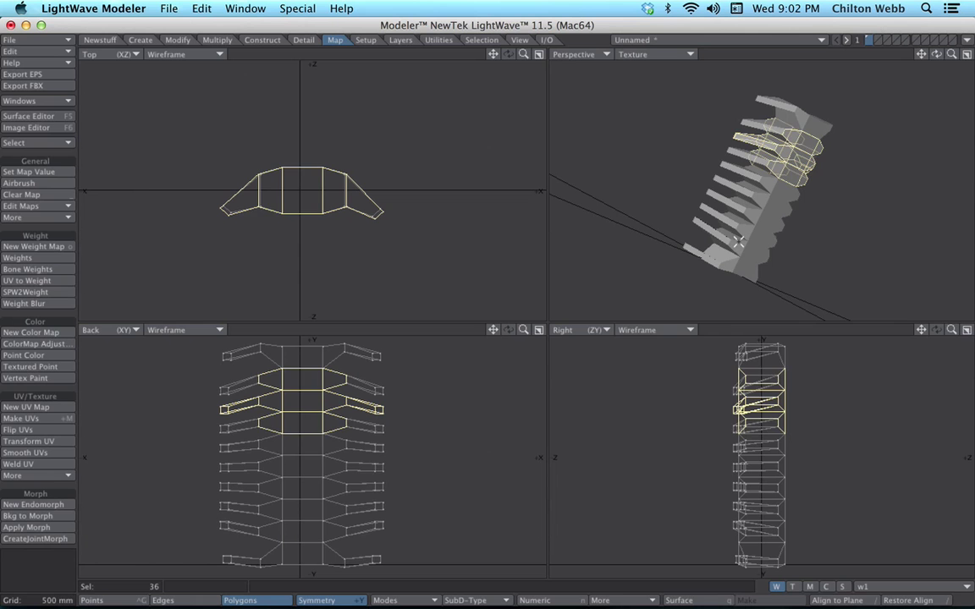
{"action": "key", "text": "shift+bracketleft"}
{"action": "key", "text": "shift+bracketleft"}
{"action": "key", "text": "shift+bracketright"}
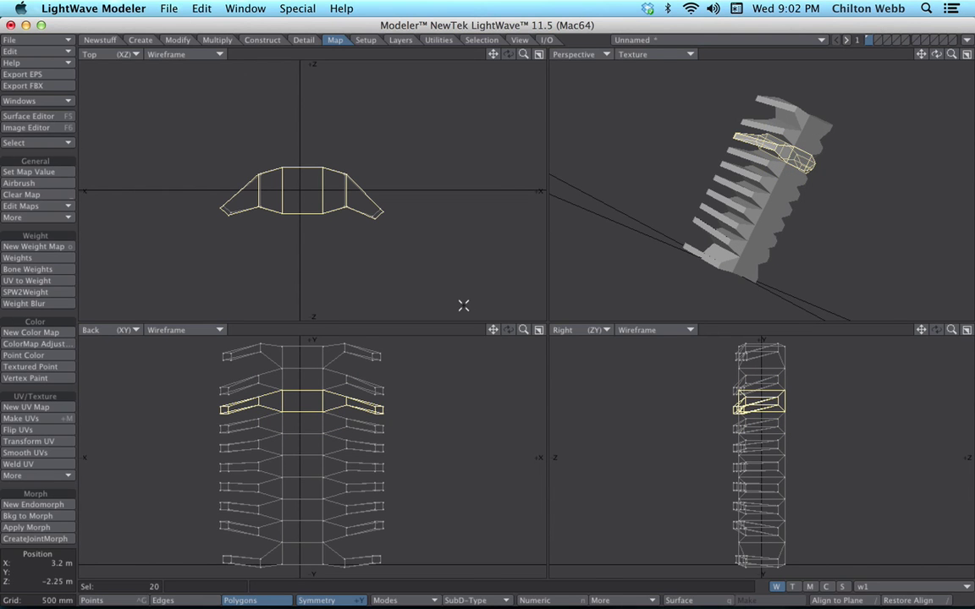
{"action": "type", "text": "o"}
{"action": "type", "text": "w2"}
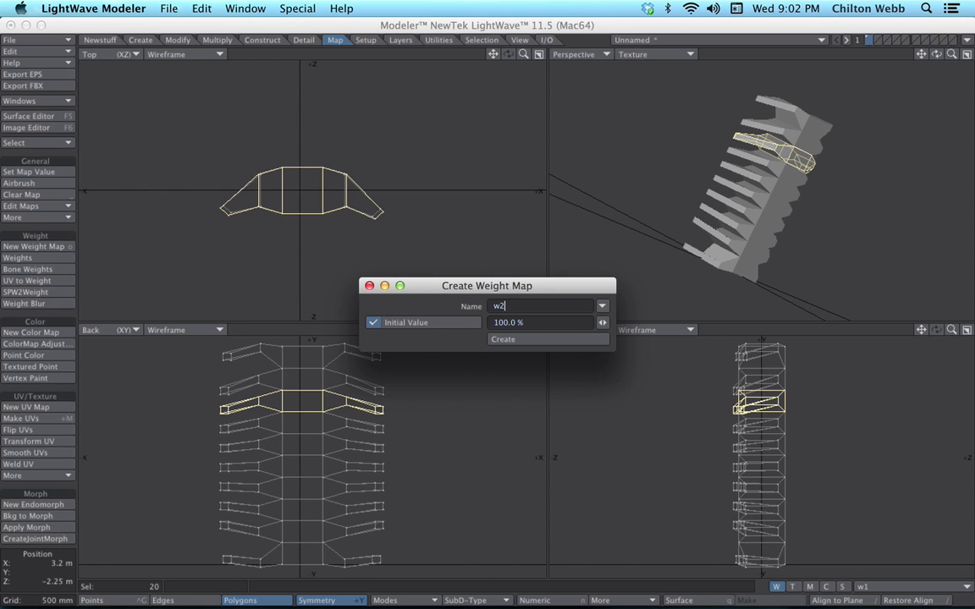
{"action": "left_click", "coordinate": [602, 306]}
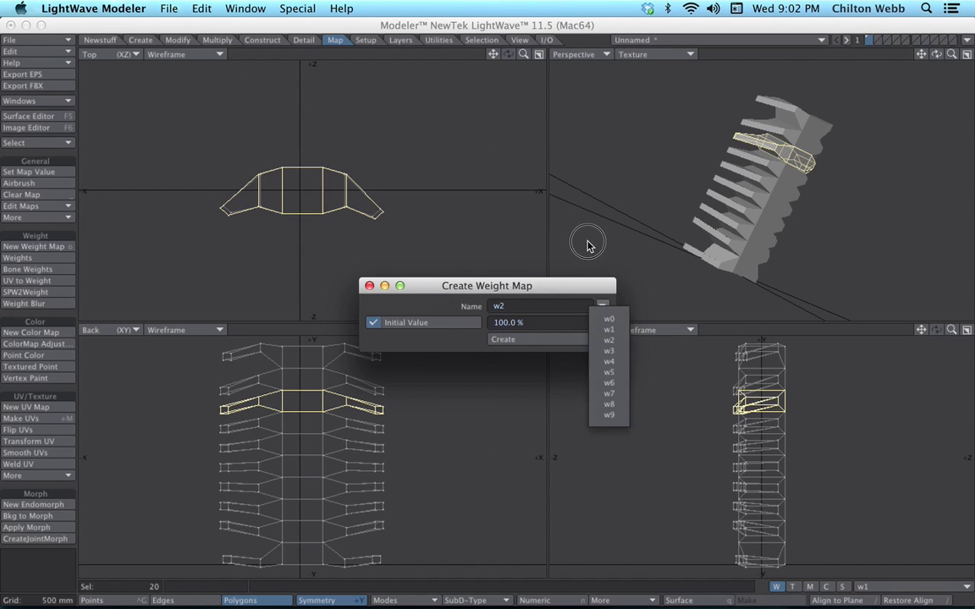
{"action": "left_click_drag", "start_coordinate": [588, 243], "coordinate": [529, 279]}
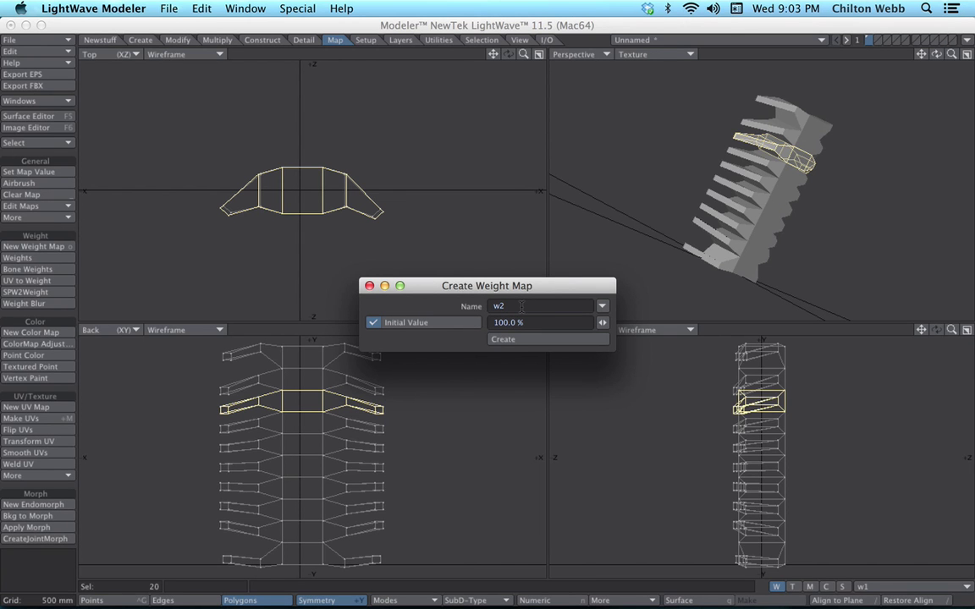
{"action": "key", "text": "Return"}
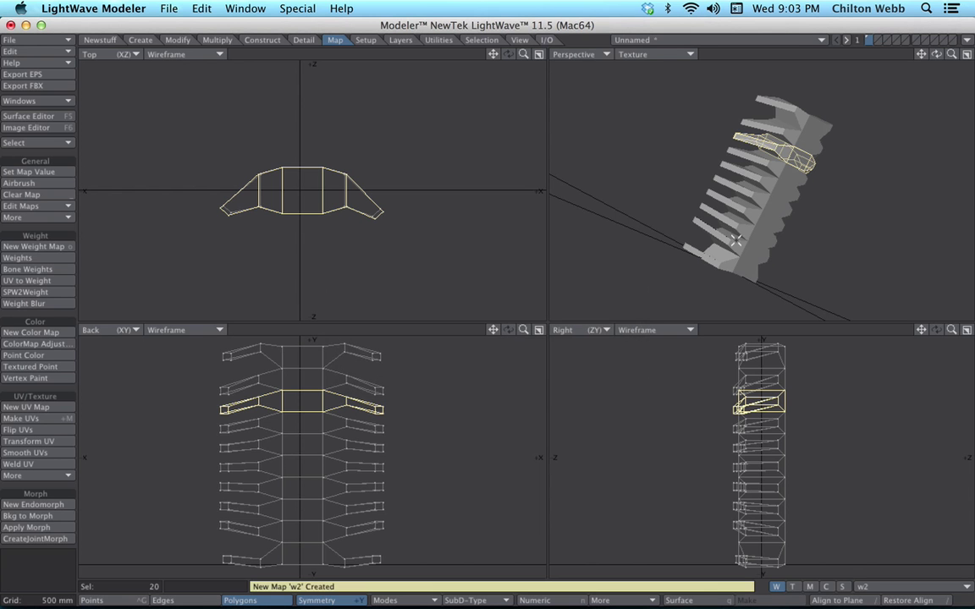
{"action": "key", "text": "slash"}
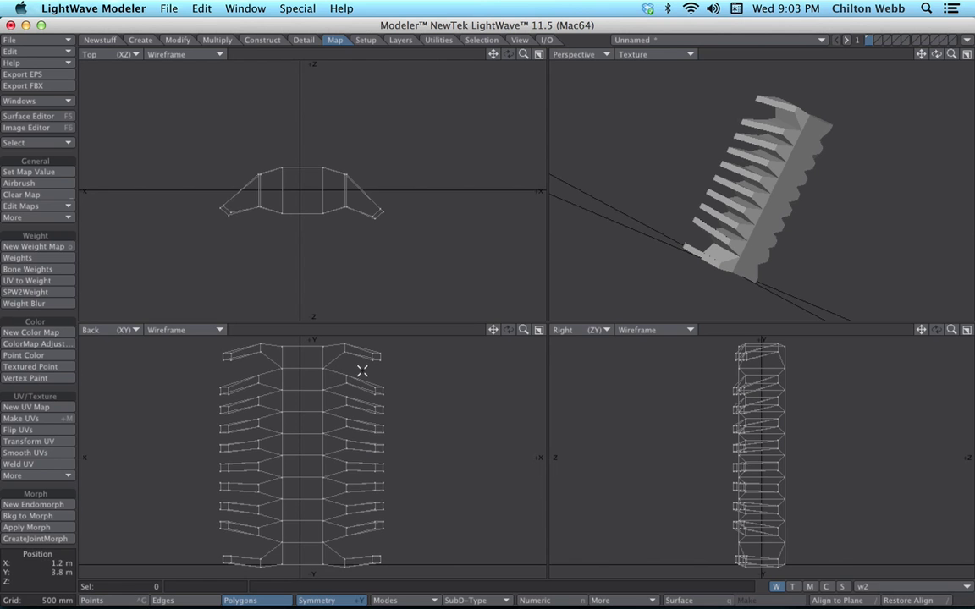
Select all polygons of the topmost segment, create a weight map named x0 at 100% for them, and clear the selection.
{"action": "mouse_move", "coordinate": [364, 373]}
{"action": "left_mouse_down"}
{"action": "mouse_move", "coordinate": [378, 260]}
{"action": "mouse_move", "coordinate": [102, 364]}
{"action": "mouse_move", "coordinate": [227, 373]}
{"action": "left_mouse_up"}
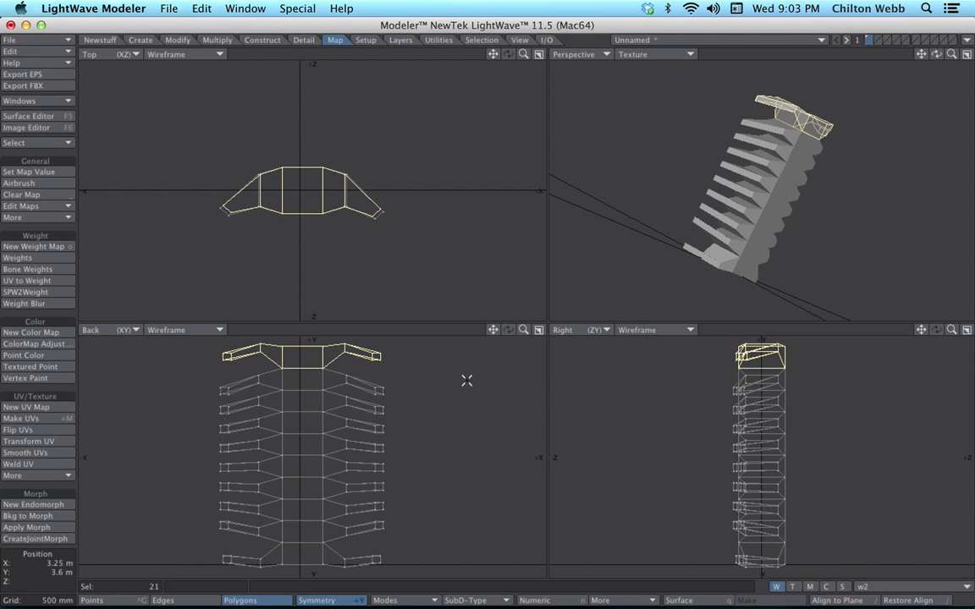
{"action": "type", "text": "ox"}
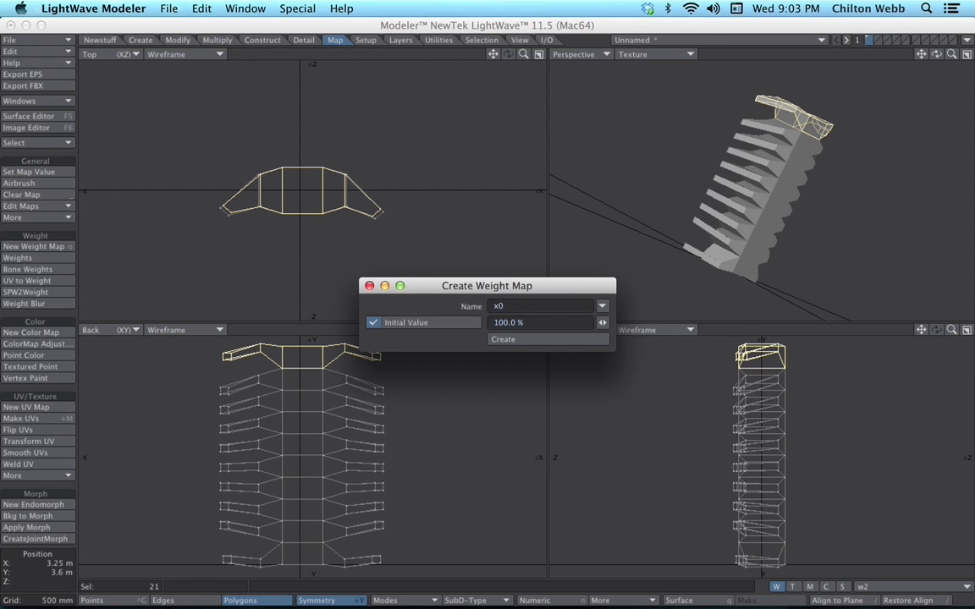
{"action": "type", "text": "0"}
{"action": "key", "text": "Return"}
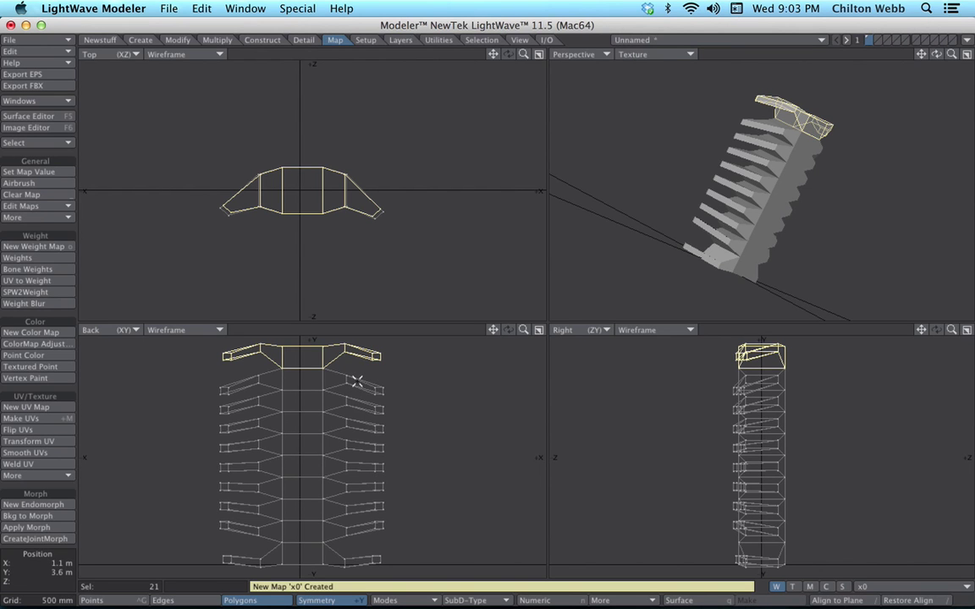
{"action": "key", "text": "slash"}
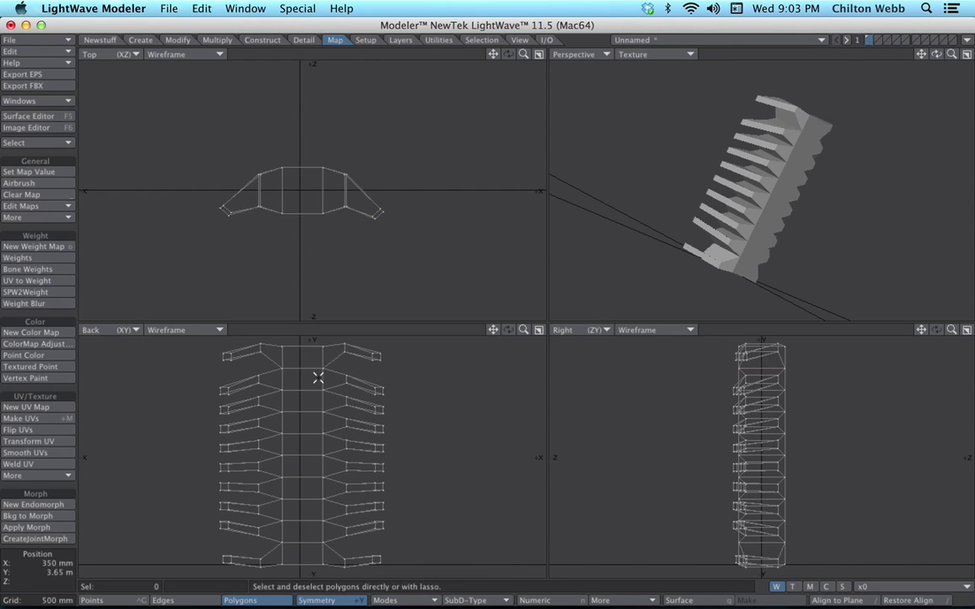
Select all polygons of the second segment from the top, create a weight map named x1 at 100%, and clear the selection.
{"action": "mouse_move", "coordinate": [318, 377]}
{"action": "left_mouse_down"}
{"action": "mouse_move", "coordinate": [381, 386]}
{"action": "mouse_move", "coordinate": [227, 383]}
{"action": "mouse_move", "coordinate": [361, 383]}
{"action": "left_mouse_up"}
{"action": "key", "text": "shift+bracketright"}
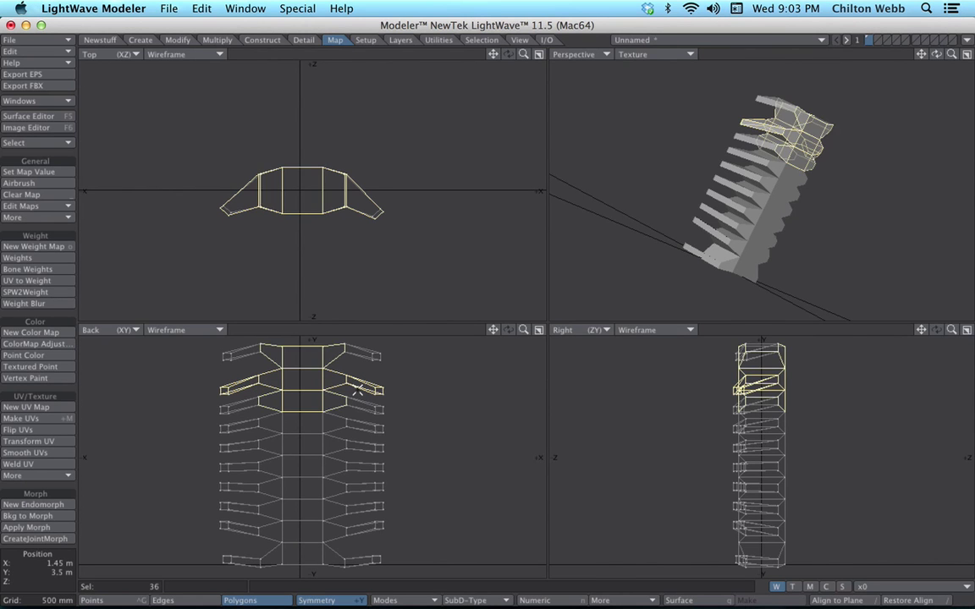
{"action": "key", "text": "shift+bracketleft"}
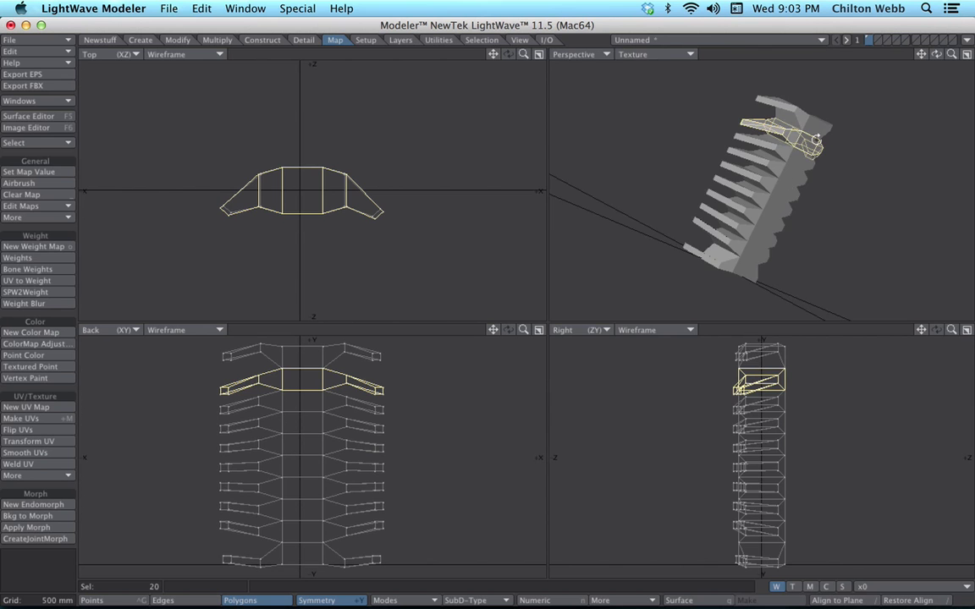
{"action": "left_click_drag", "start_coordinate": [814, 148], "coordinate": [750, 181], "text": "alt"}
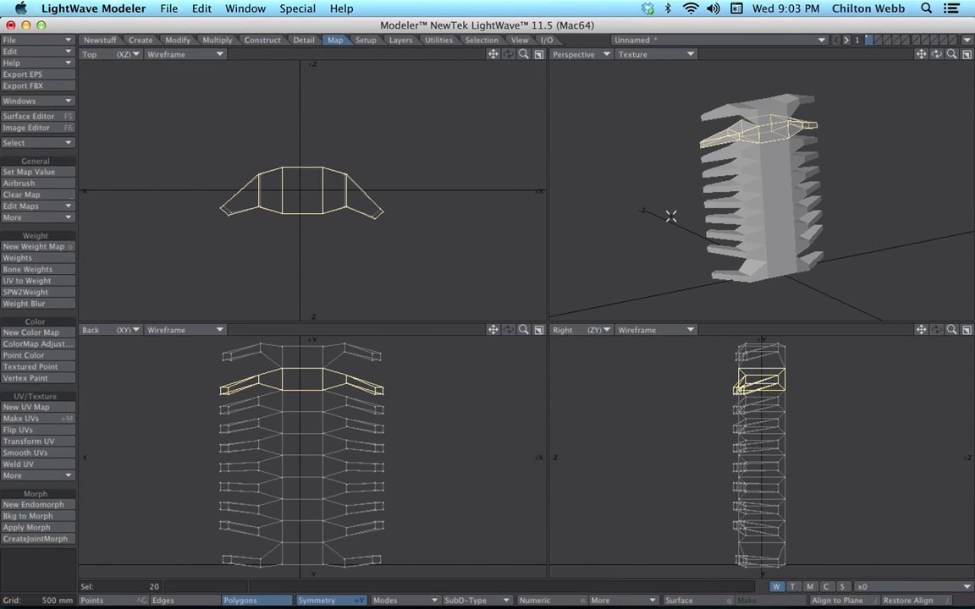
{"action": "type", "text": "o"}
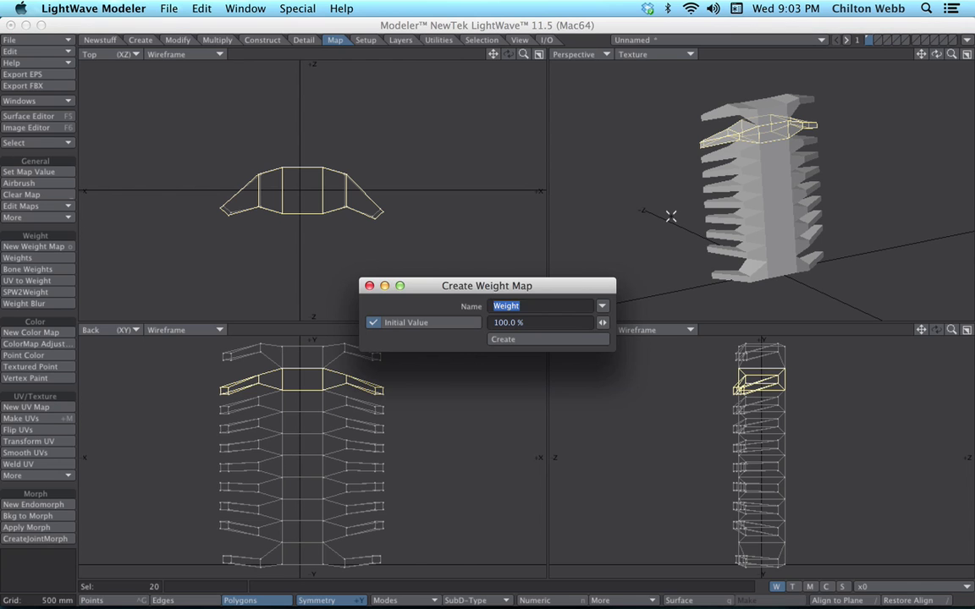
{"action": "type", "text": "x1"}
{"action": "key", "text": "Return"}
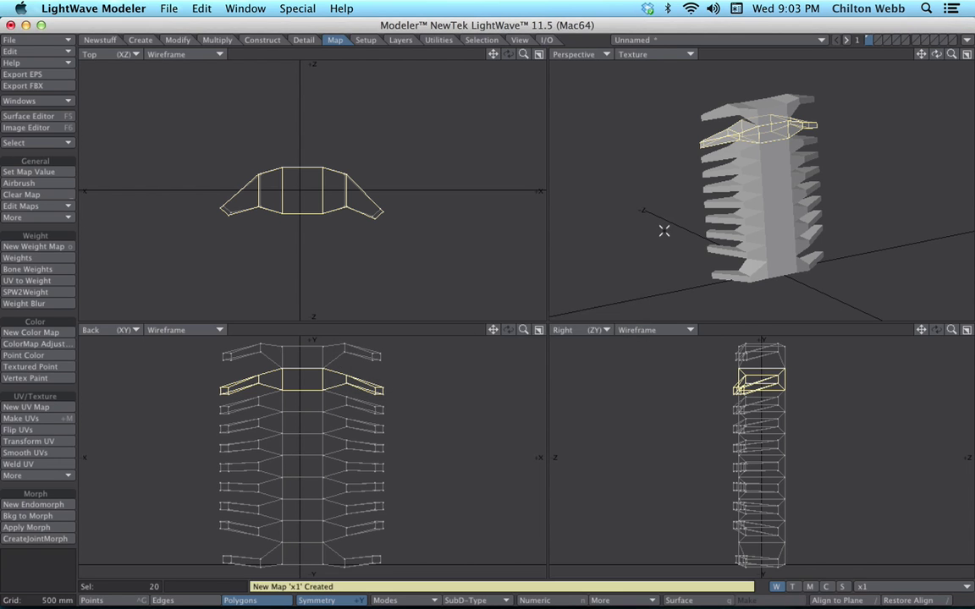
{"action": "left_click", "coordinate": [275, 403]}
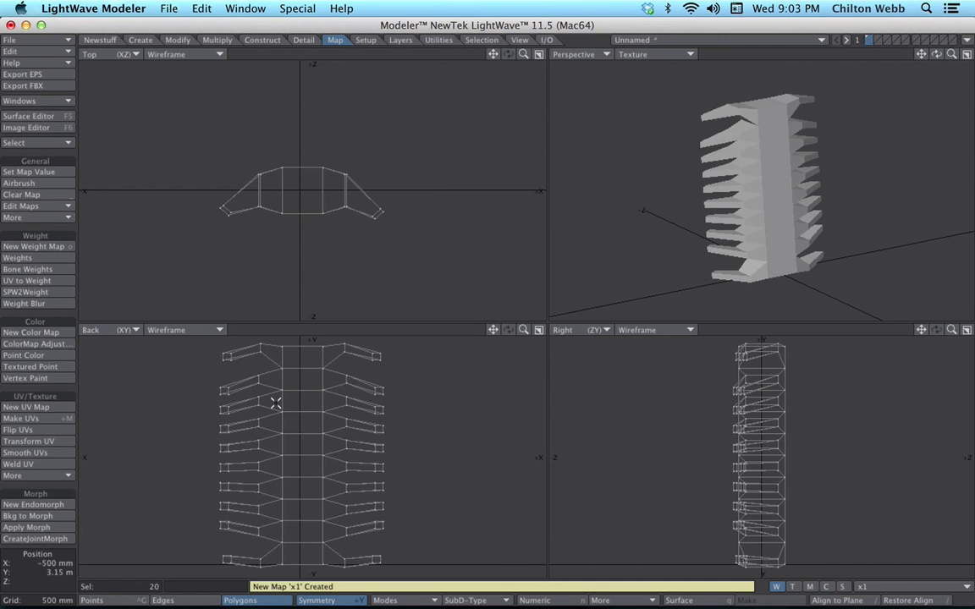
Select all polygons of the third segment from the top, create weight maps named 2 and x2 at 100%, and clear the selection.
{"action": "left_click", "coordinate": [314, 401]}
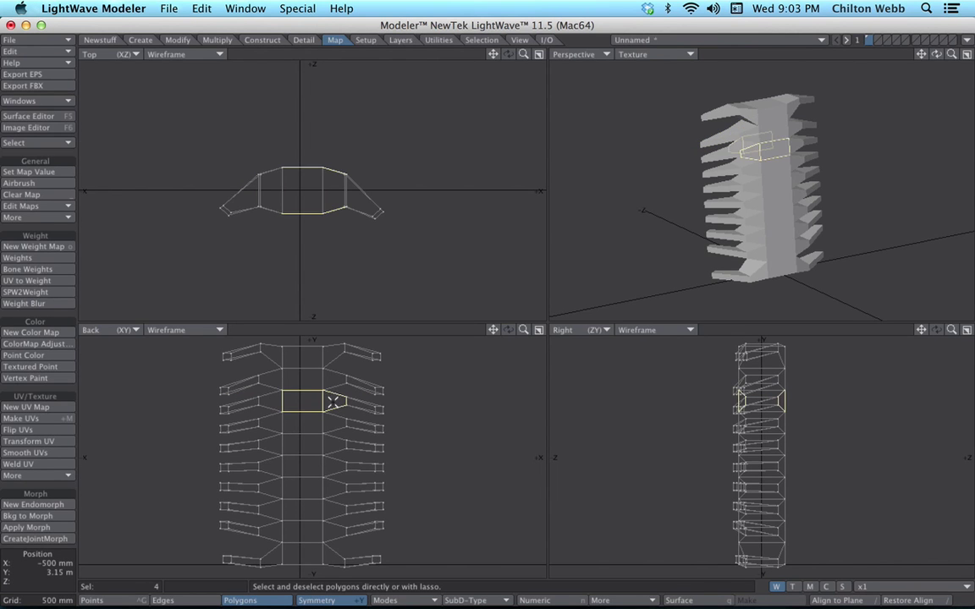
{"action": "left_click_drag", "start_coordinate": [272, 404], "coordinate": [228, 404]}
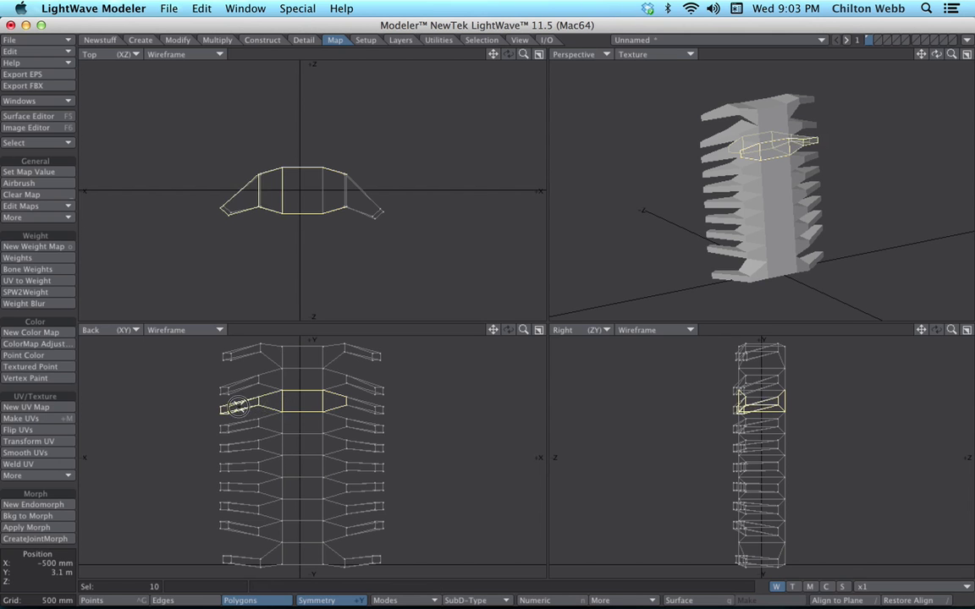
{"action": "left_click_drag", "start_coordinate": [332, 403], "coordinate": [404, 411]}
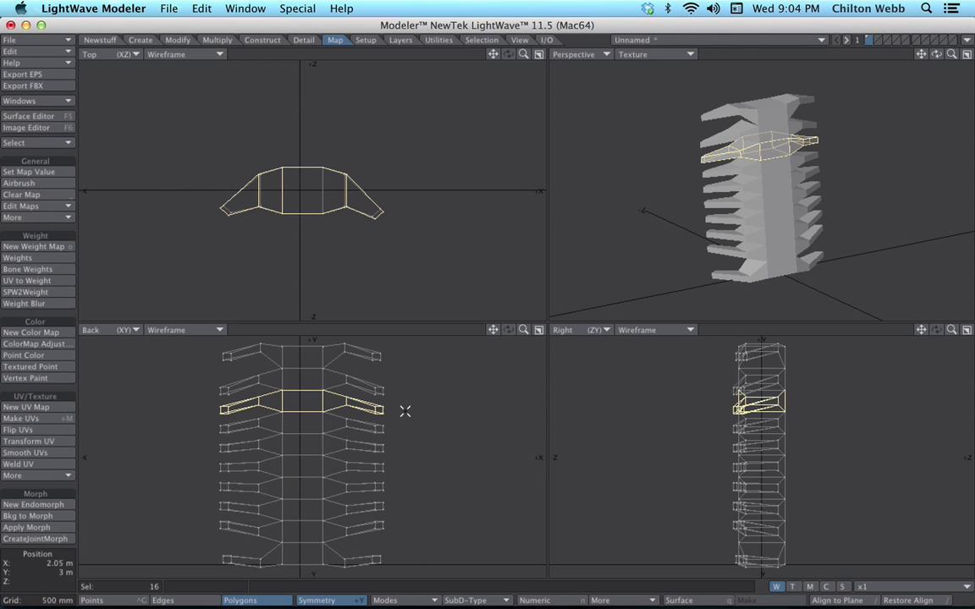
{"action": "key", "text": "shift+bracketright"}
{"action": "key", "text": "shift+bracketleft"}
{"action": "type", "text": "o"}
{"action": "type", "text": "2"}
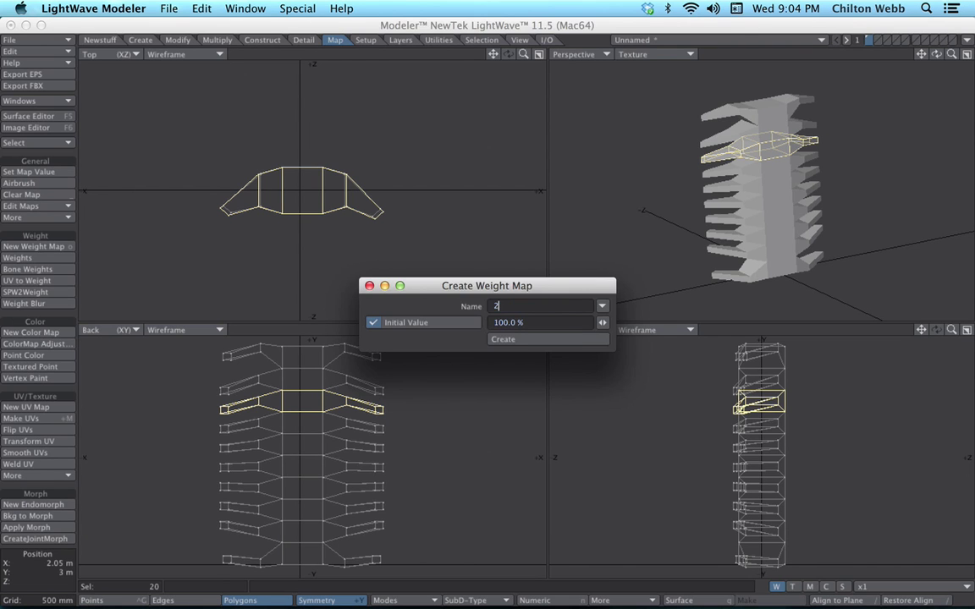
{"action": "key", "text": "Return"}
{"action": "key", "text": "o"}
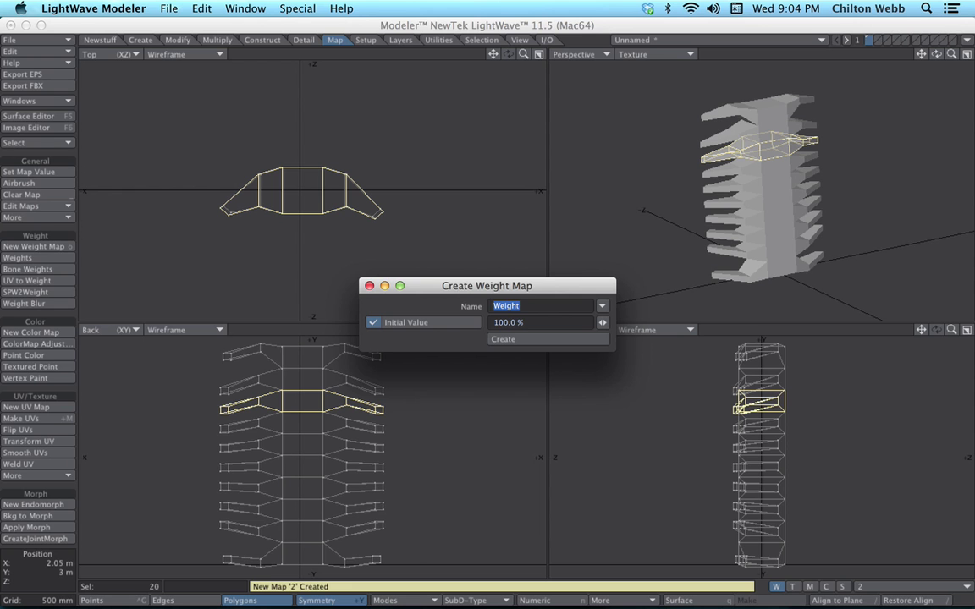
{"action": "type", "text": "x2"}
{"action": "key", "text": "Return"}
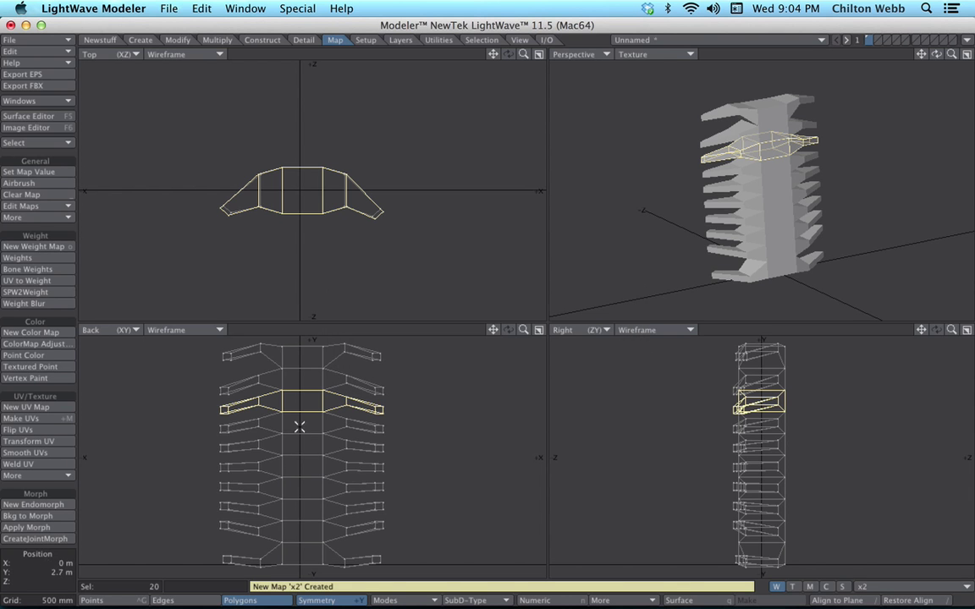
{"action": "left_click", "coordinate": [257, 423]}
Select all polygons of the fourth segment from the top, create a weight map named x3 at 100%, and clear the selection.
{"action": "mouse_move", "coordinate": [225, 427]}
{"action": "left_mouse_down"}
{"action": "mouse_move", "coordinate": [348, 426]}
{"action": "mouse_move", "coordinate": [243, 425]}
{"action": "mouse_move", "coordinate": [263, 423]}
{"action": "left_mouse_up"}
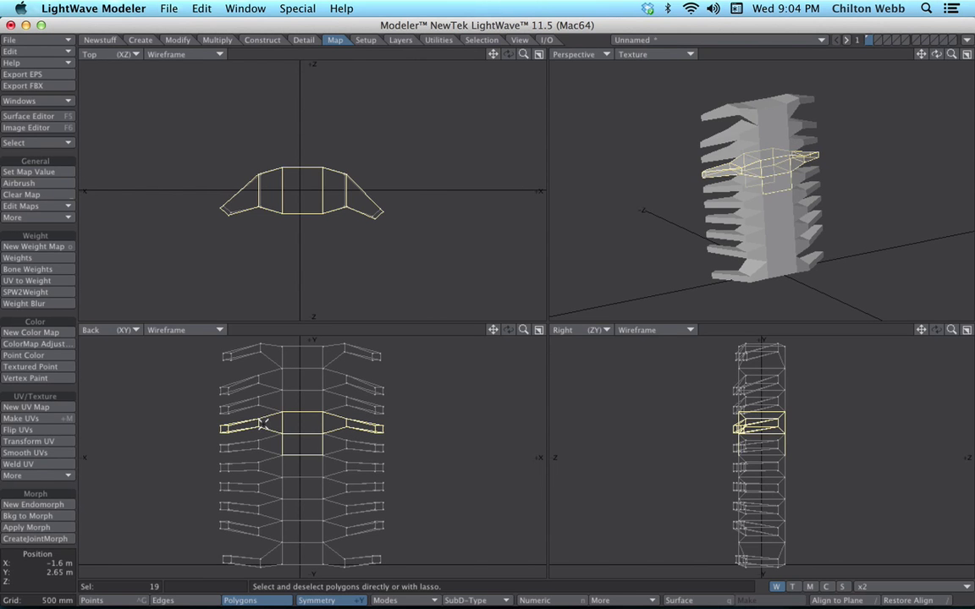
{"action": "key", "text": "shift+]"}
{"action": "key", "text": "shift+["}
{"action": "key", "text": "shift+["}
{"action": "key", "text": "shift+]"}
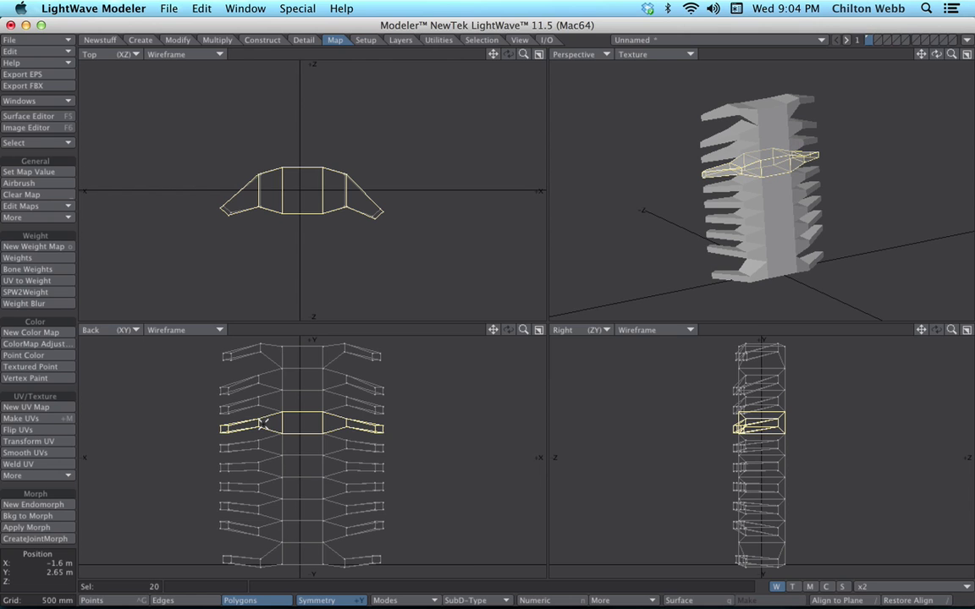
{"action": "key", "text": "o"}
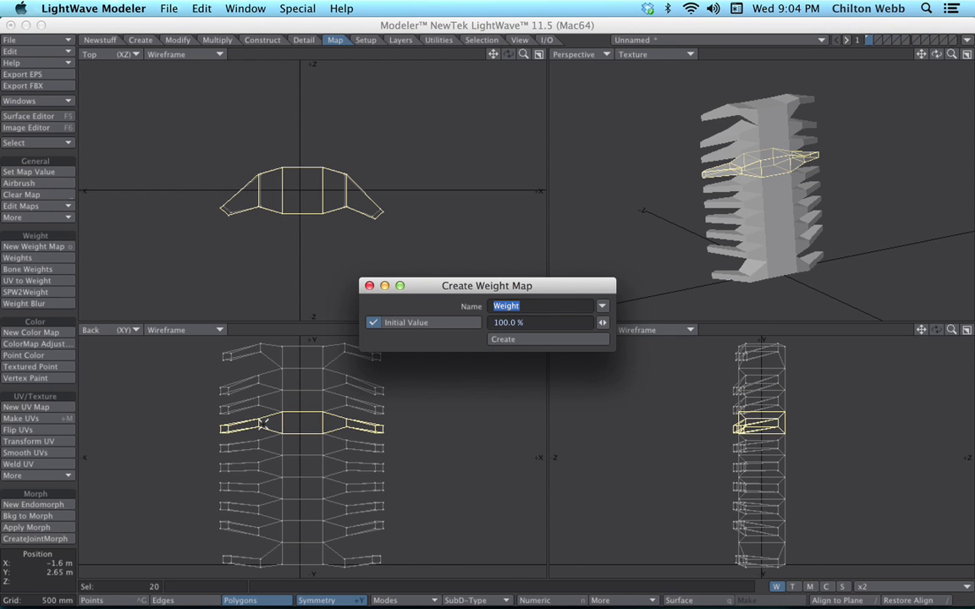
{"action": "type", "text": "x3"}
{"action": "key", "text": "Return"}
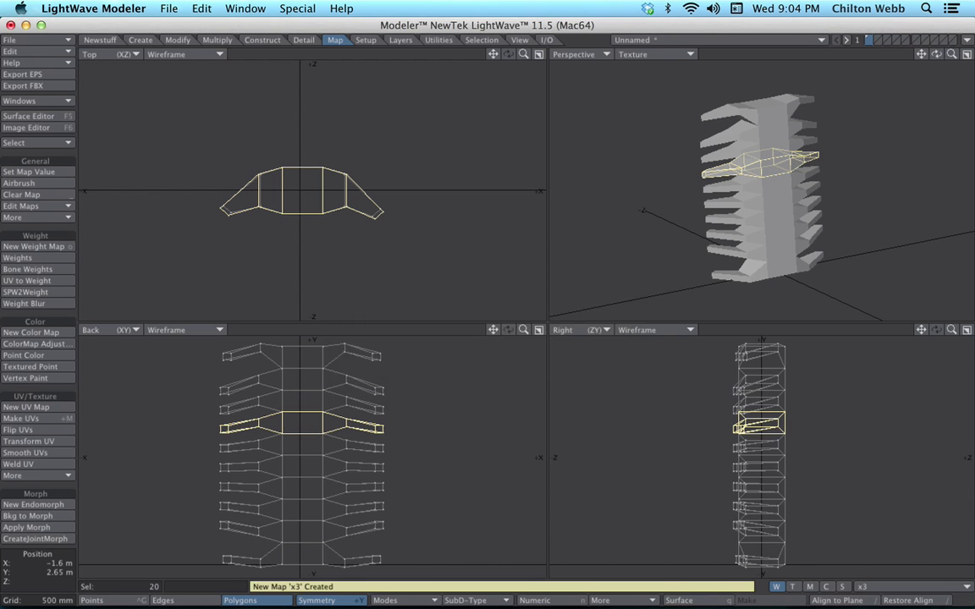
{"action": "left_click", "coordinate": [351, 449]}
Select all polygons of the fifth segment from the top and create a weight map named x4 with a 100% initial value.
{"action": "mouse_move", "coordinate": [352, 449]}
{"action": "left_mouse_down"}
{"action": "mouse_move", "coordinate": [224, 446]}
{"action": "mouse_move", "coordinate": [366, 440]}
{"action": "left_mouse_up"}
{"action": "key", "text": "shift+bracketleft"}
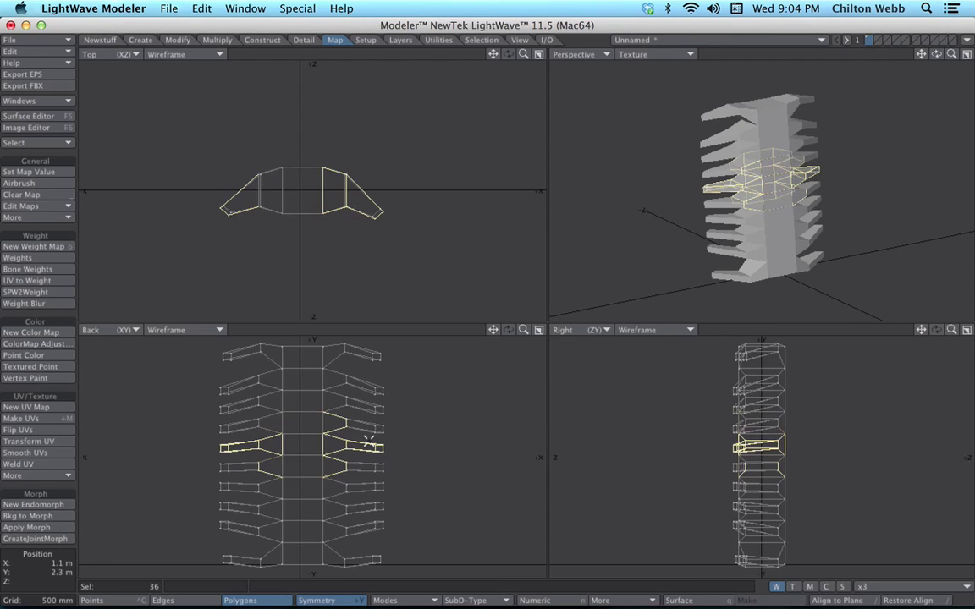
{"action": "type", "text": "ox4"}
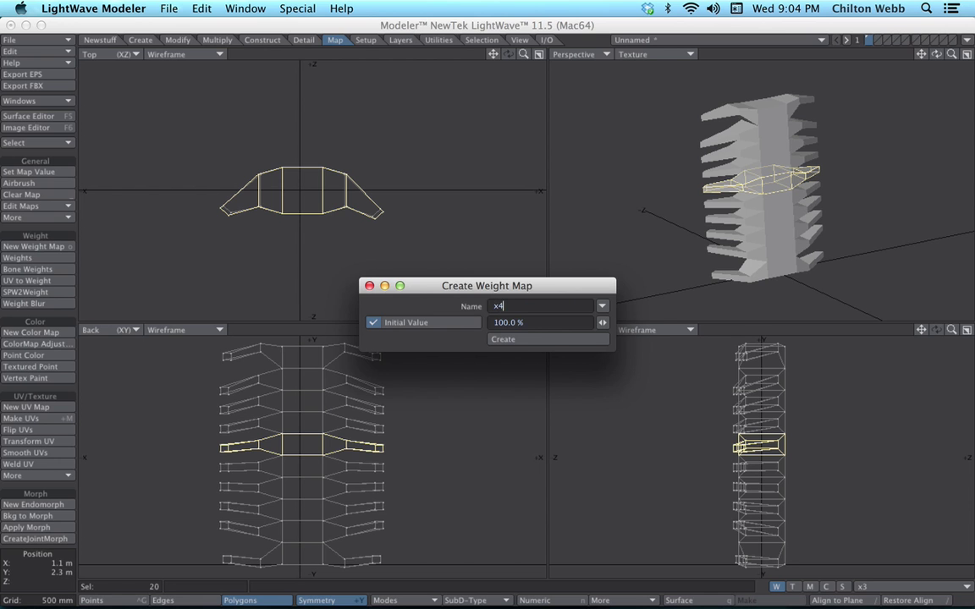
{"action": "key", "text": "Return"}
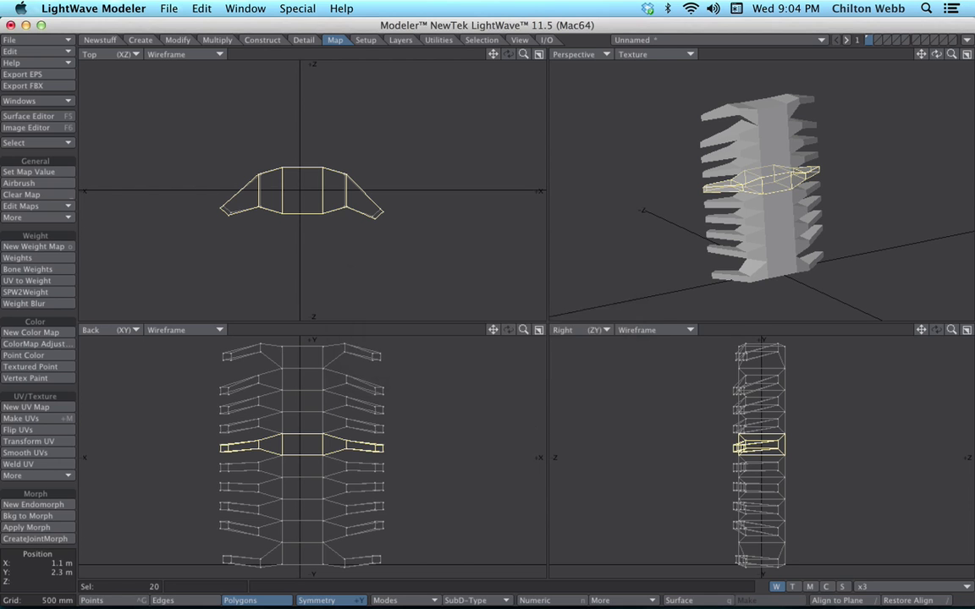
Clear the selection, select all polygons of the sixth segment from the top, and create a weight map named x5 at 100%.
{"action": "key", "text": "slash"}
{"action": "mouse_move", "coordinate": [346, 466]}
{"action": "left_mouse_down"}
{"action": "mouse_move", "coordinate": [363, 466]}
{"action": "mouse_move", "coordinate": [252, 464]}
{"action": "mouse_move", "coordinate": [347, 467]}
{"action": "left_mouse_up"}
{"action": "key", "text": "shift+bracketright"}
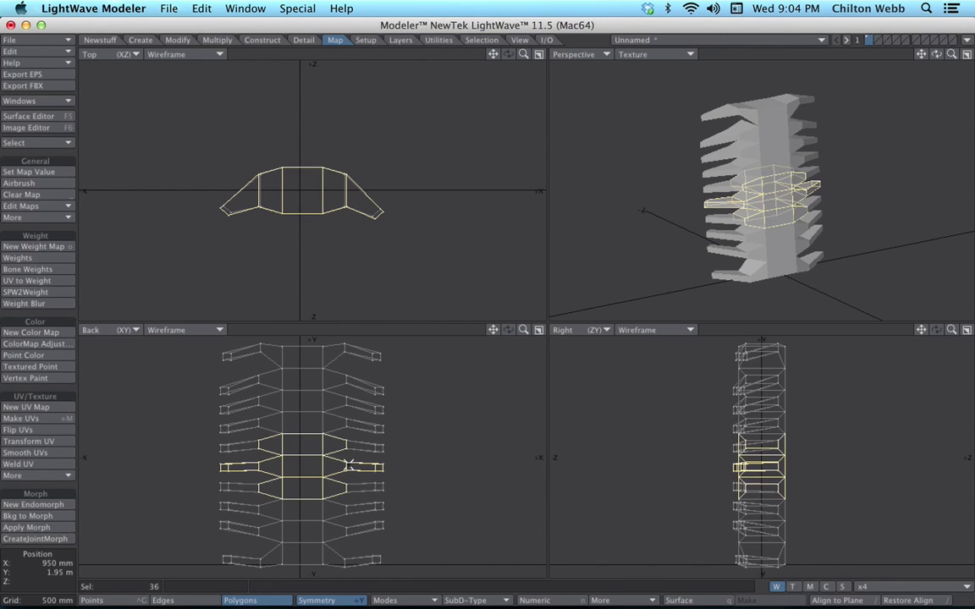
{"action": "key", "text": "shift+bracketleft"}
{"action": "key", "text": "o"}
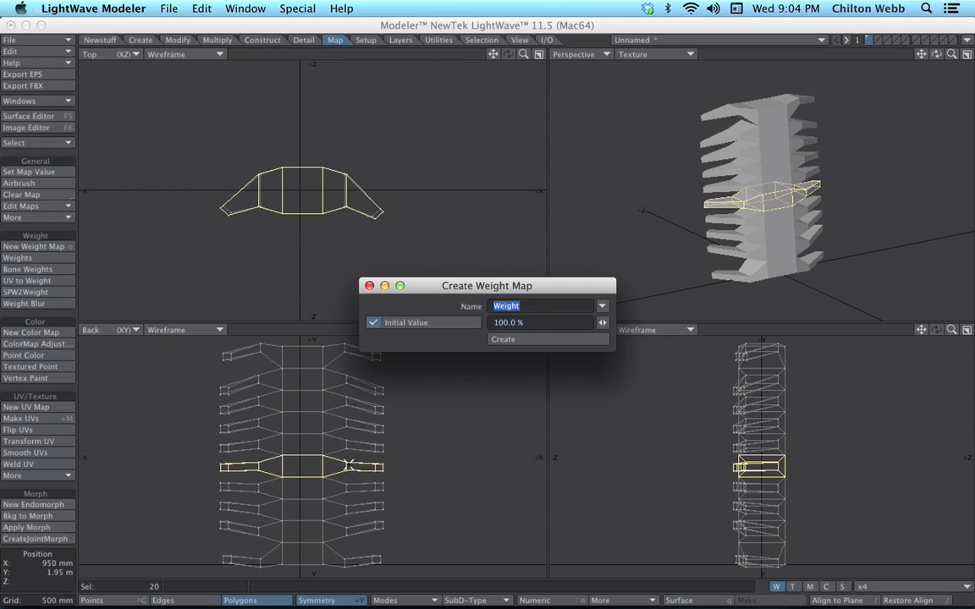
{"action": "type", "text": "x5"}
{"action": "key", "text": "Return"}
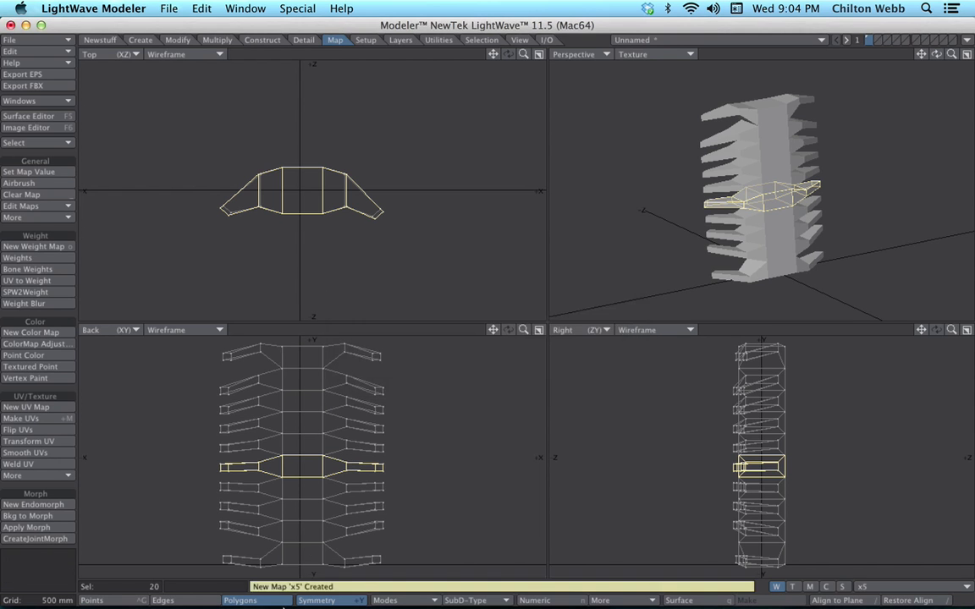
Select only the polygons of the seventh segment from the top and create a weight map named x6 with a 100% initial value.
{"action": "left_click_drag", "start_coordinate": [306, 480], "coordinate": [317, 432], "text": "alt"}
{"action": "left_click", "coordinate": [359, 444]}
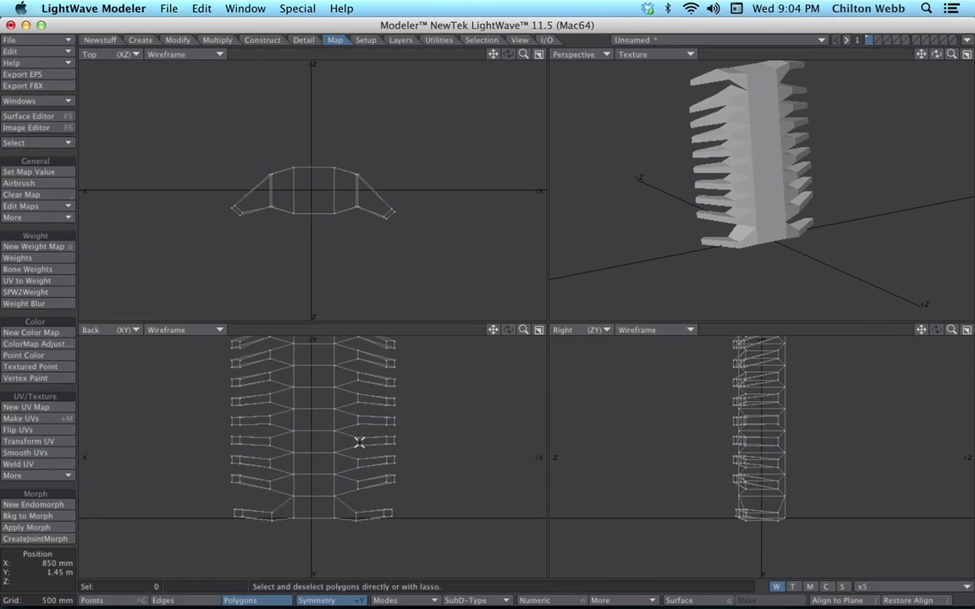
{"action": "left_click_drag", "start_coordinate": [378, 442], "coordinate": [227, 442]}
{"action": "left_click_drag", "start_coordinate": [390, 438], "coordinate": [342, 446]}
{"action": "key", "text": "shift+bracketright"}
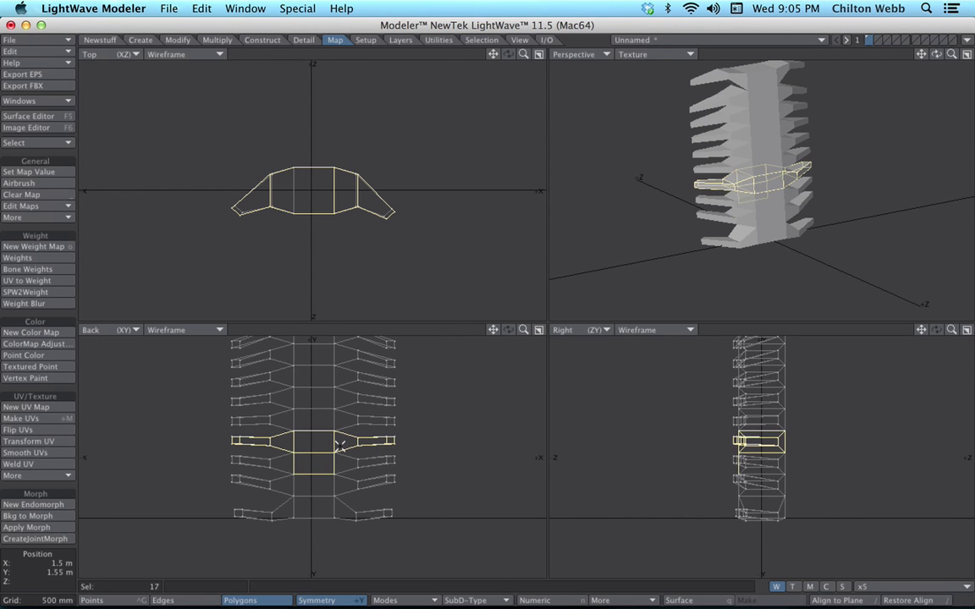
{"action": "key", "text": "shift+bracketleft"}
{"action": "key", "text": "shift+bracketright"}
{"action": "type", "text": "o"}
{"action": "type", "text": "x"}
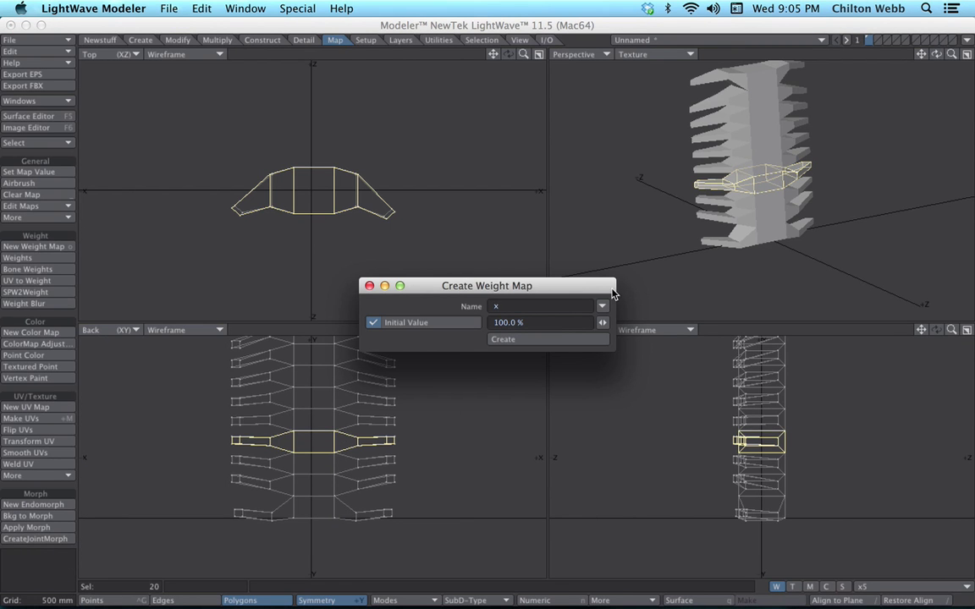
{"action": "left_click", "coordinate": [603, 305]}
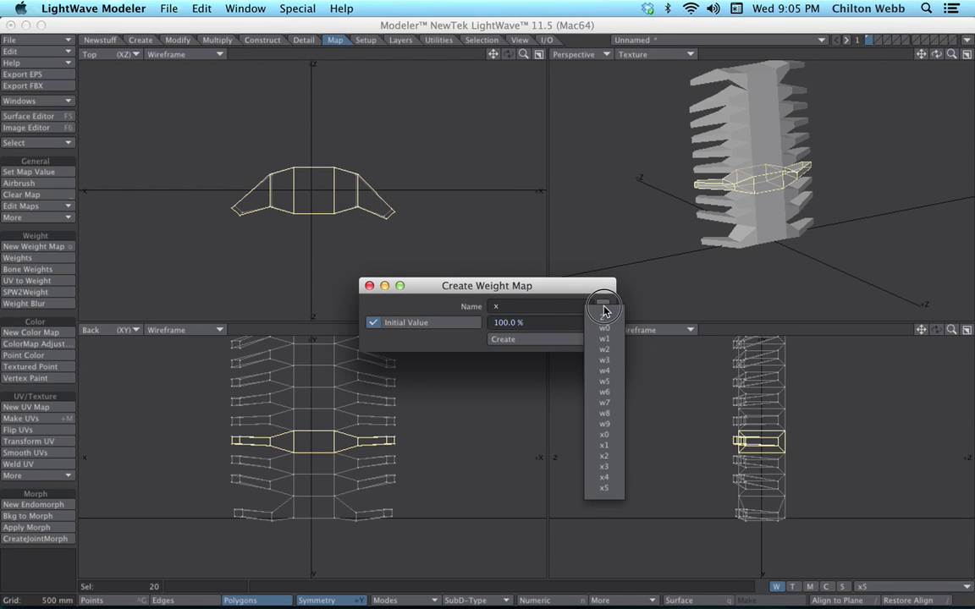
{"action": "left_click_drag", "start_coordinate": [604, 306], "coordinate": [655, 286]}
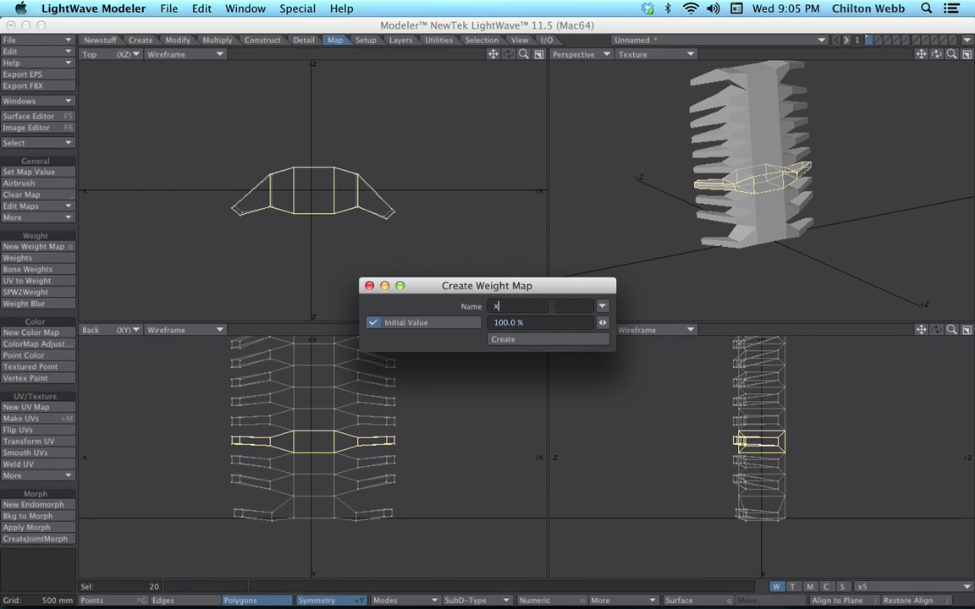
{"action": "type", "text": "6"}
{"action": "key", "text": "Return"}
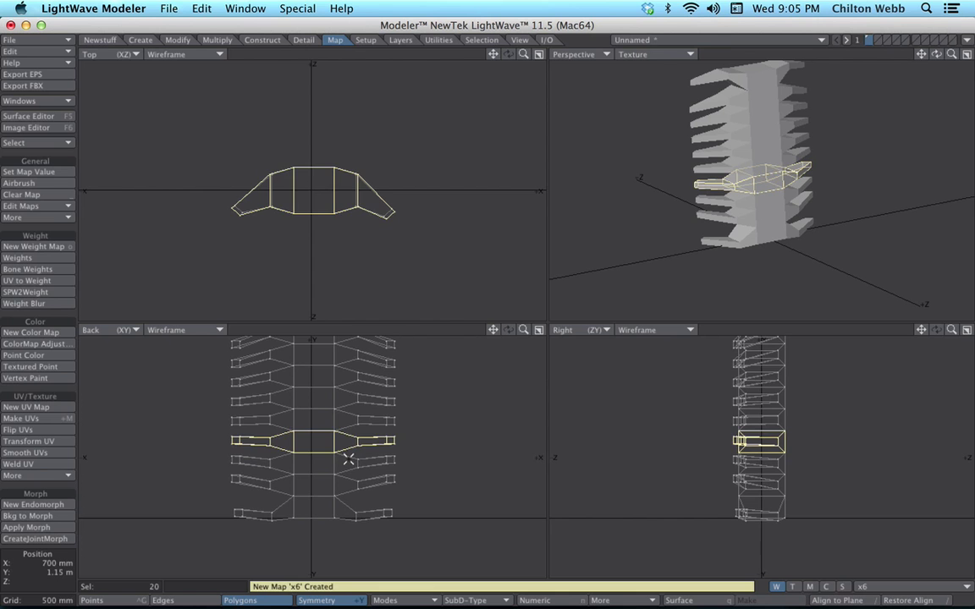
Select only the polygons of the eighth segment from the top and create a weight map named x7 at 100%.
{"action": "key", "text": "slash"}
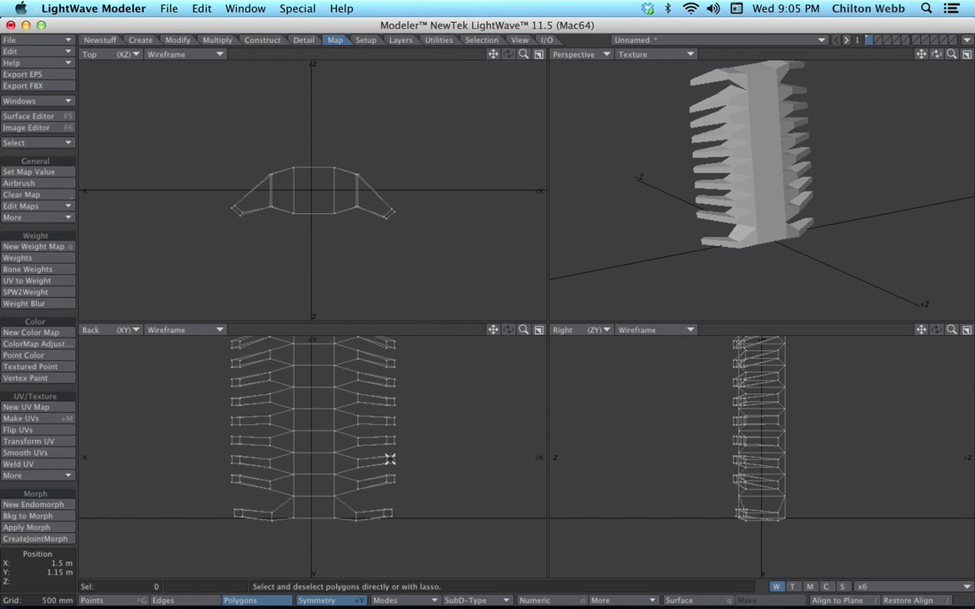
{"action": "mouse_move", "coordinate": [392, 461]}
{"action": "left_mouse_down"}
{"action": "mouse_move", "coordinate": [301, 467]}
{"action": "mouse_move", "coordinate": [225, 457]}
{"action": "left_mouse_up"}
{"action": "key", "text": "shift+bracketright"}
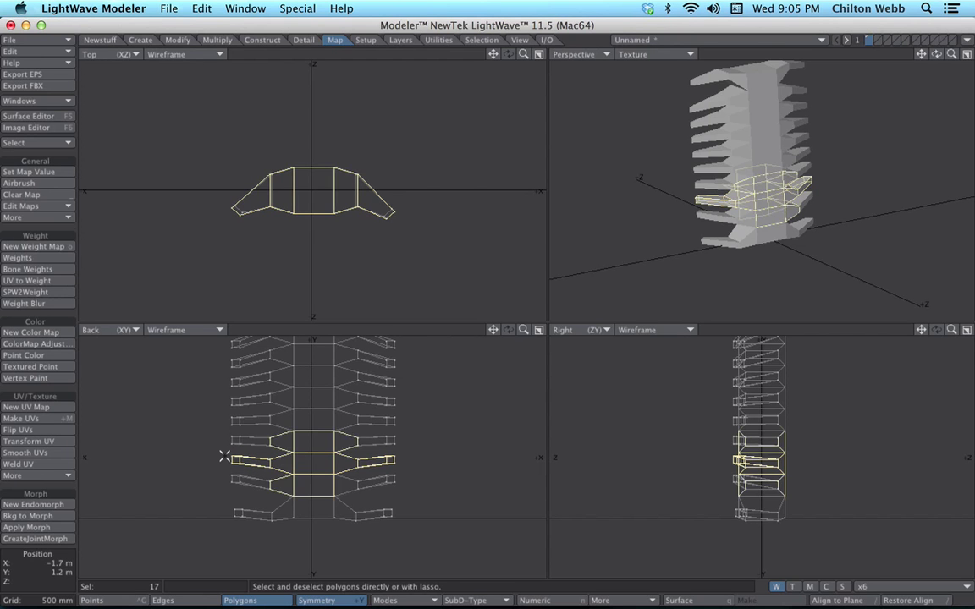
{"action": "key", "text": "shift+bracketleft"}
{"action": "type", "text": "o"}
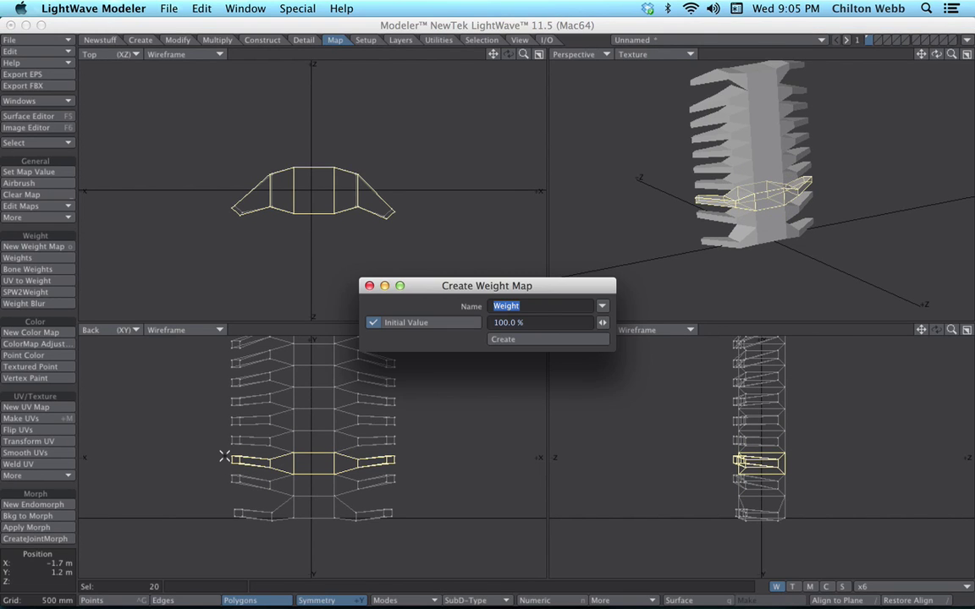
{"action": "type", "text": "x7"}
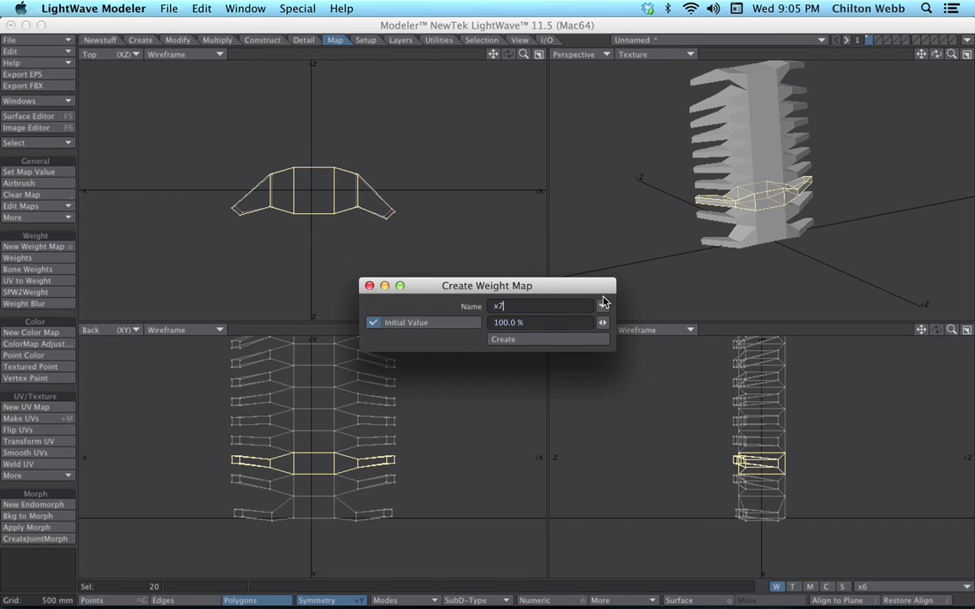
{"action": "left_click_drag", "start_coordinate": [604, 306], "coordinate": [414, 324]}
{"action": "left_click", "coordinate": [553, 306]}
{"action": "key", "text": "Return"}
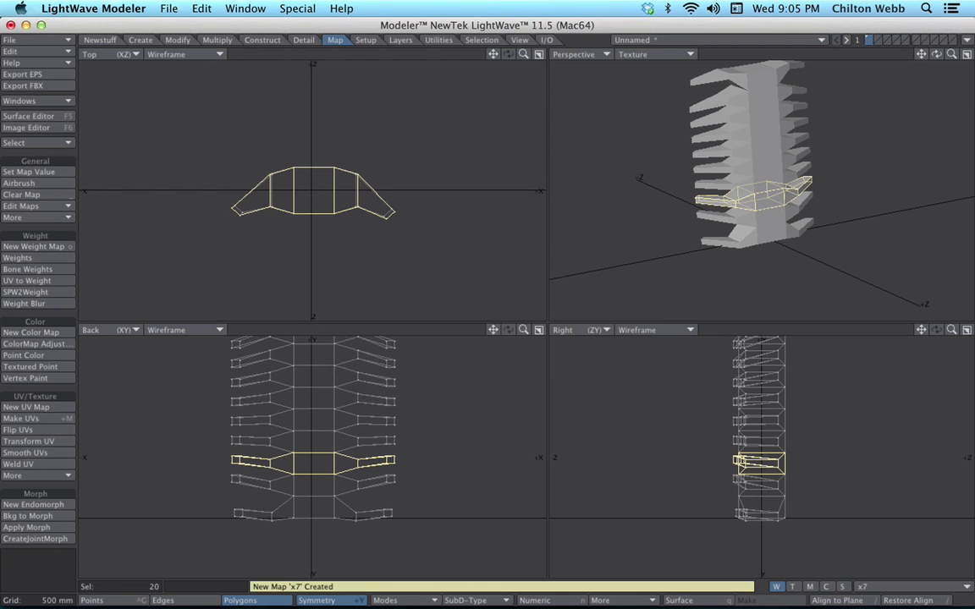
Select only the polygons of the ninth segment from the top and create a weight map named x8 at 100%.
{"action": "key", "text": "slash"}
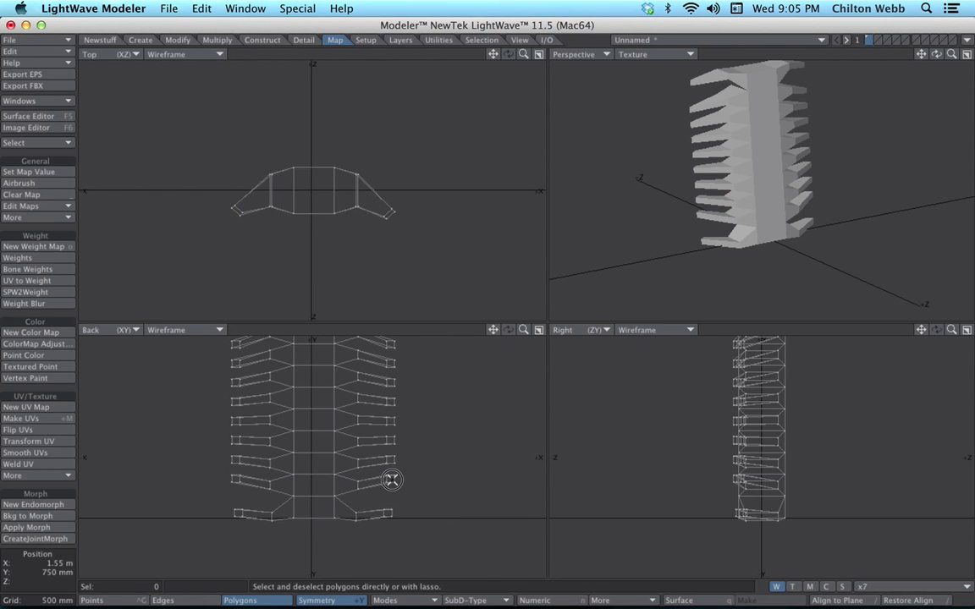
{"action": "left_click_drag", "start_coordinate": [392, 479], "coordinate": [226, 483]}
{"action": "key", "text": "shift+bracketright"}
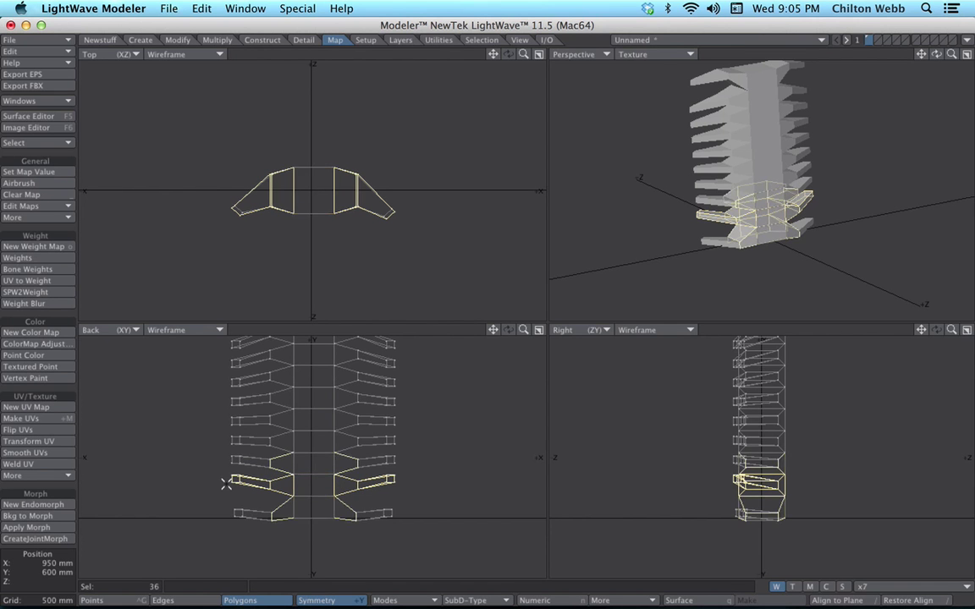
{"action": "key", "text": "shift+bracketleft"}
{"action": "type", "text": "ox8"}
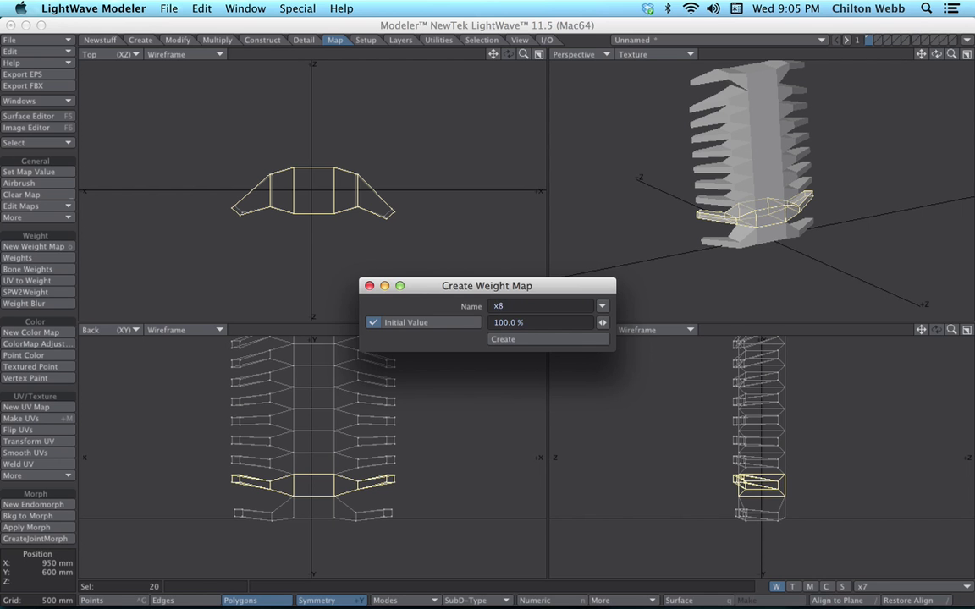
{"action": "key", "text": "Return"}
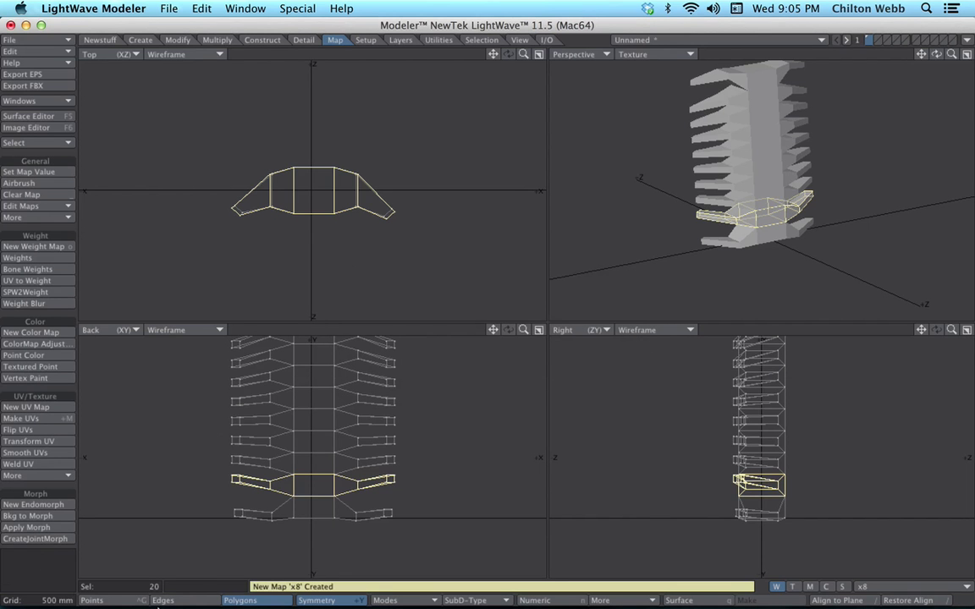
Replace the selection with all polygons of the bottom segment and create a weight map named x9 at 100%.
{"action": "left_click", "coordinate": [363, 515]}
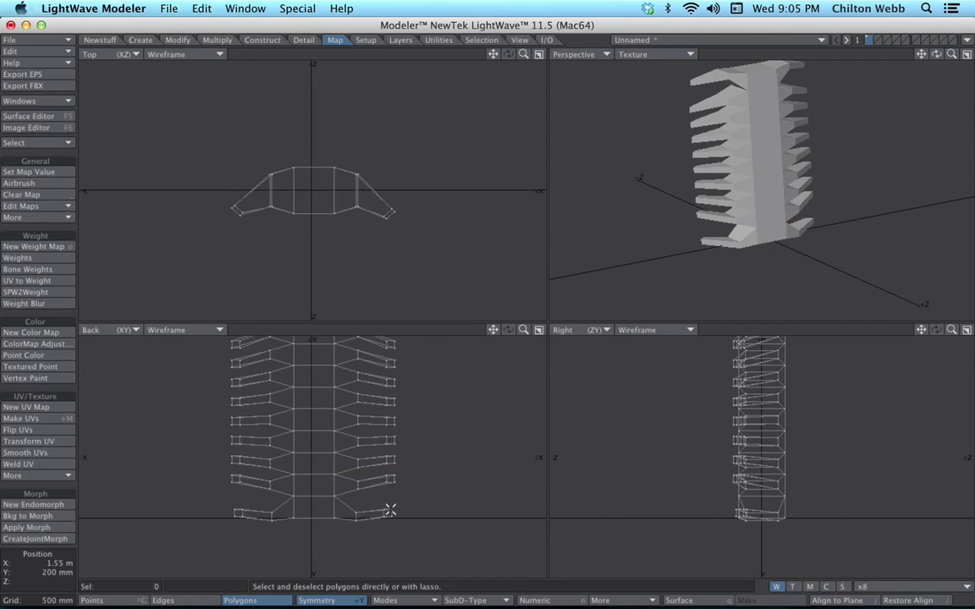
{"action": "mouse_move", "coordinate": [397, 494]}
{"action": "right_mouse_down"}
{"action": "mouse_move", "coordinate": [305, 518]}
{"action": "mouse_move", "coordinate": [196, 501]}
{"action": "mouse_move", "coordinate": [224, 491]}
{"action": "right_mouse_up"}
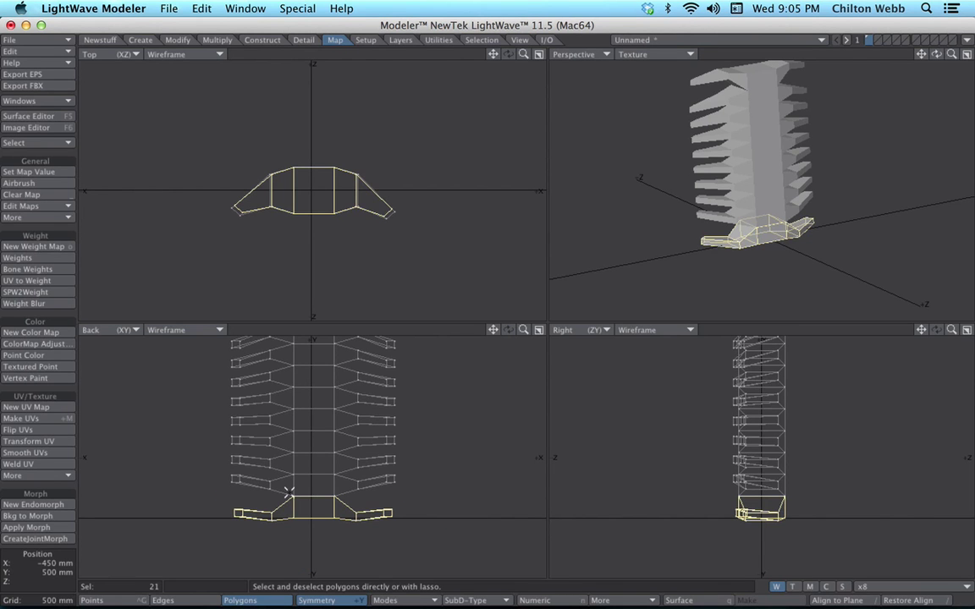
{"action": "type", "text": "o"}
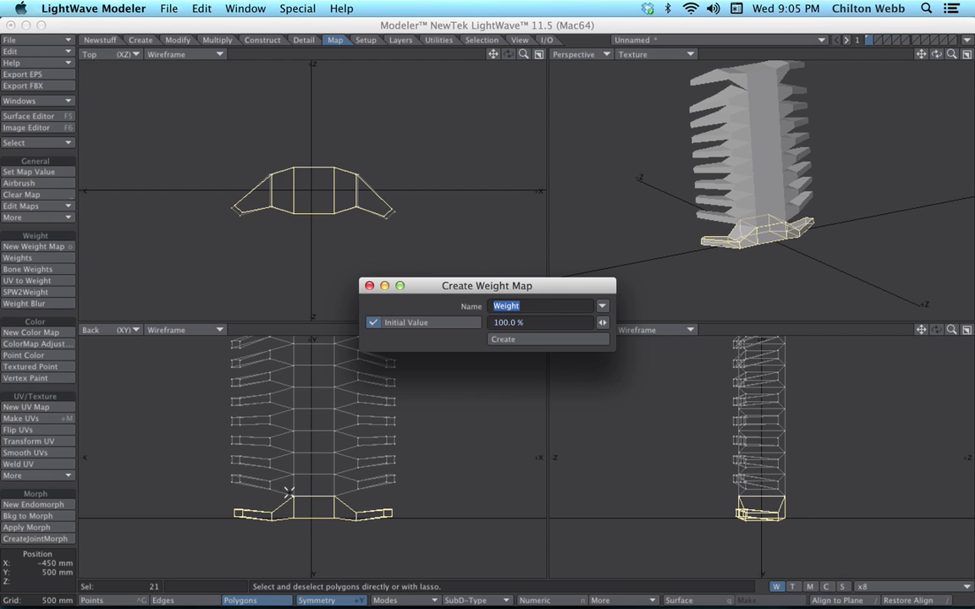
{"action": "type", "text": "x9"}
{"action": "key", "text": "Return"}
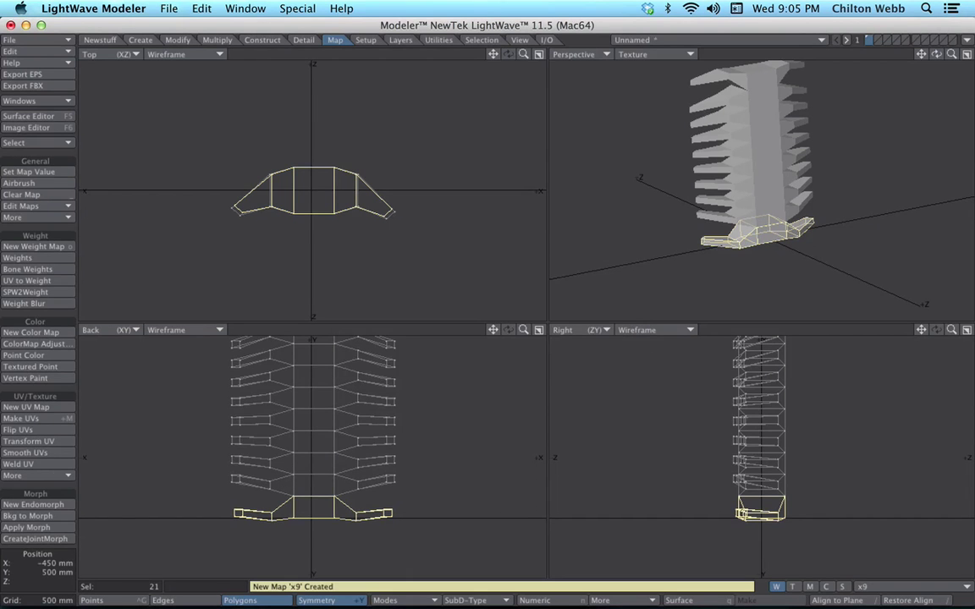
Save the object to the Desktop as tendrils.
{"action": "key", "text": "shift+s"}
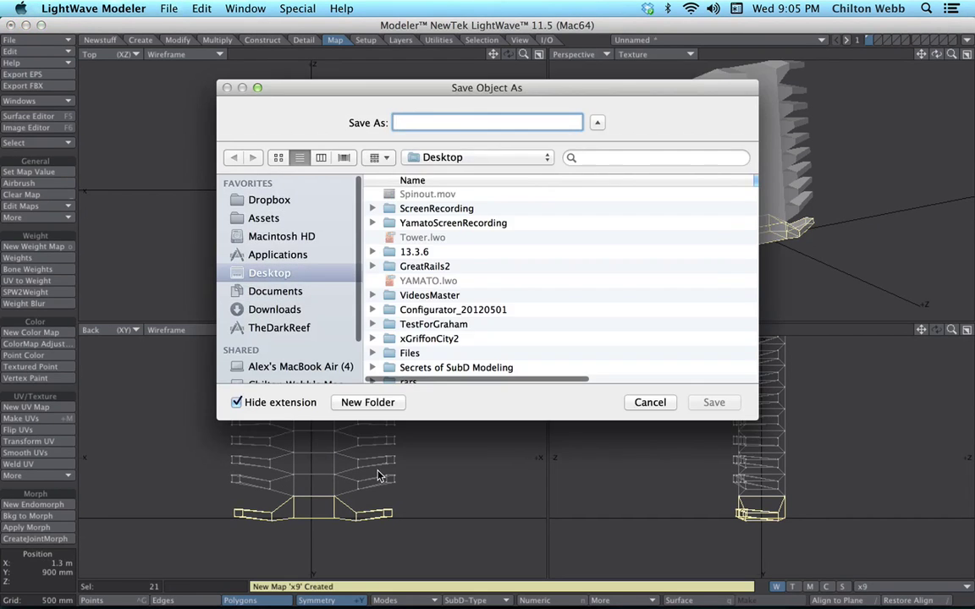
{"action": "type", "text": "tendrils"}
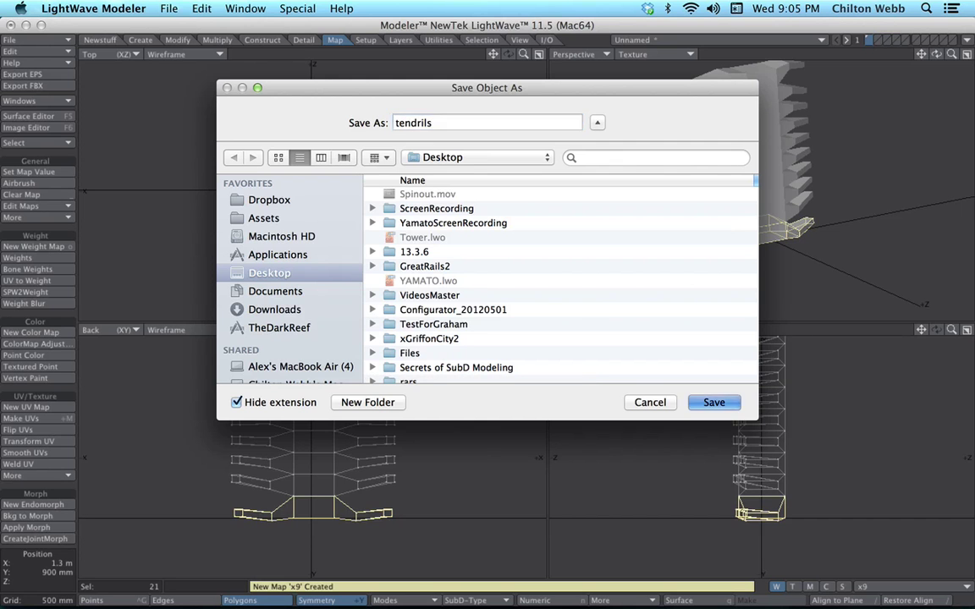
{"action": "key", "text": "Return"}
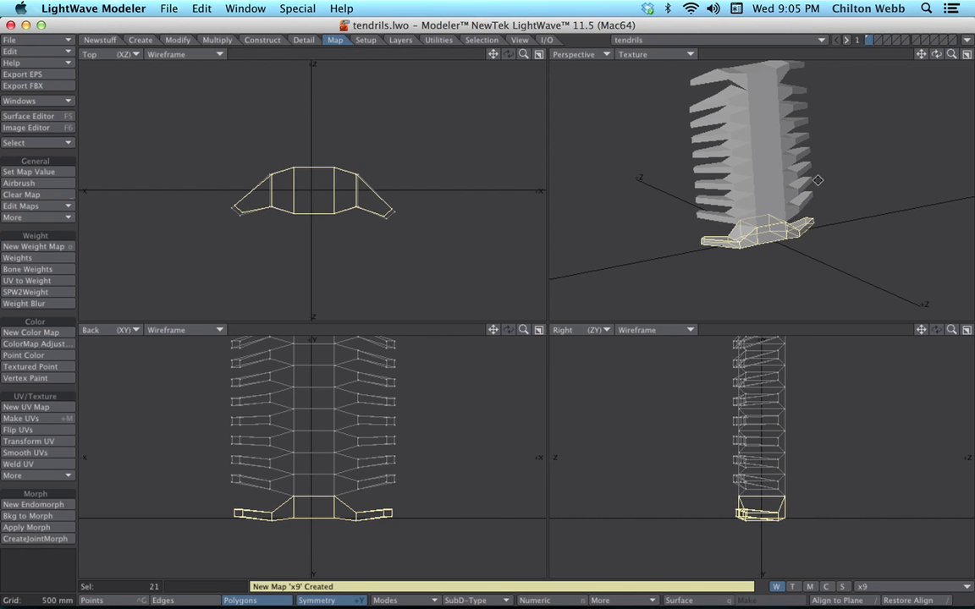
Select the column of ten central polygons along the spine's +Z face and split it lengthwise down the middle.
{"action": "left_click_drag", "start_coordinate": [802, 187], "coordinate": [699, 185], "text": "alt+shift"}
{"action": "key", "text": "/"}
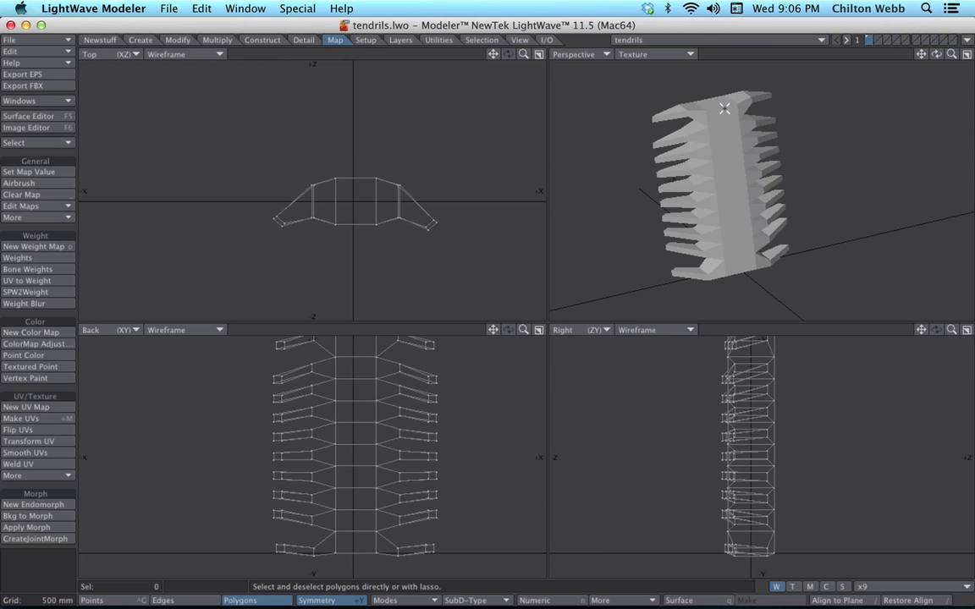
{"action": "left_click_drag", "start_coordinate": [725, 109], "coordinate": [737, 265]}
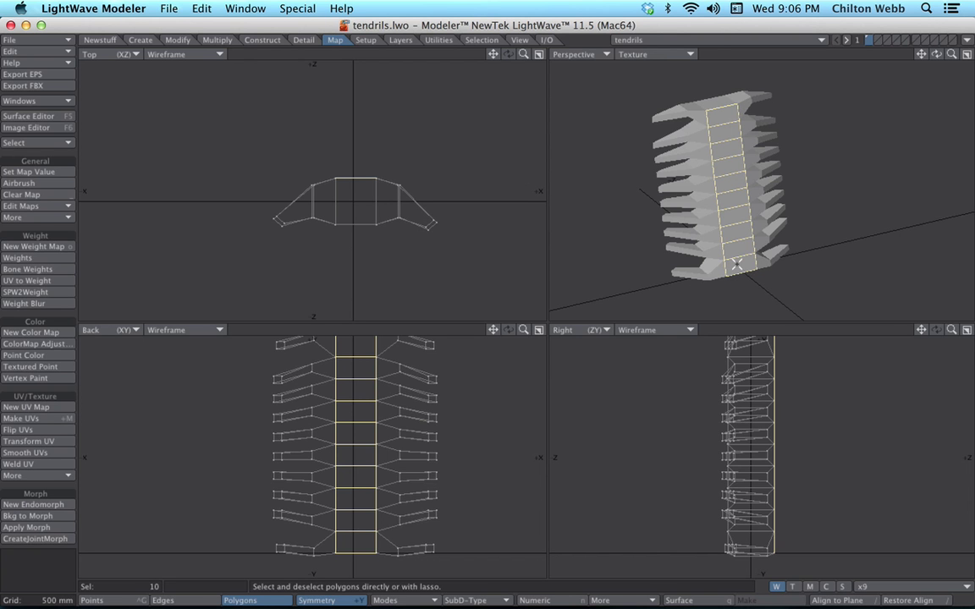
{"action": "key", "text": "ctrl+j"}
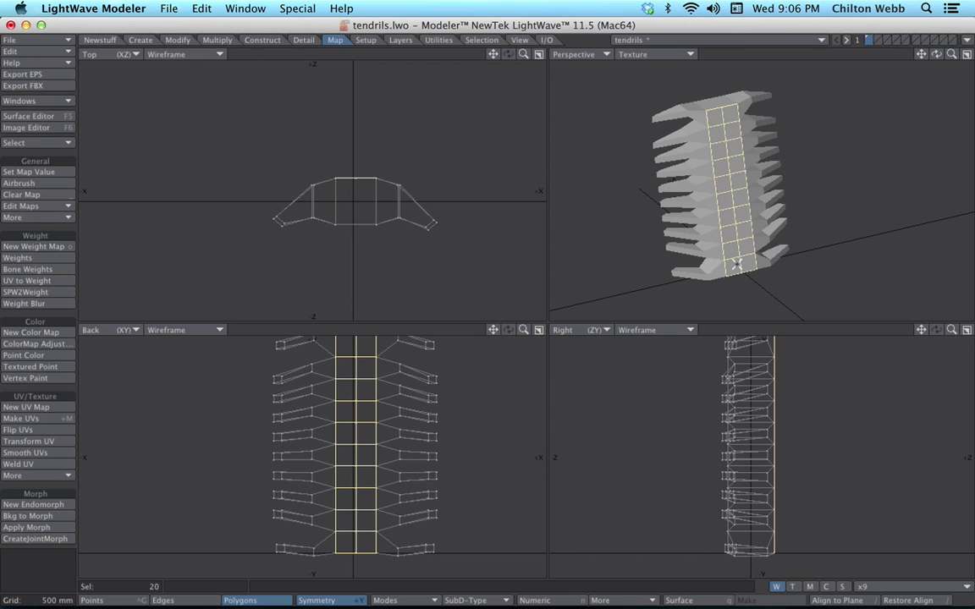
Select the points along the new centre line of the spine and place them on the second layer.
{"action": "key", "text": "ctrl+g"}
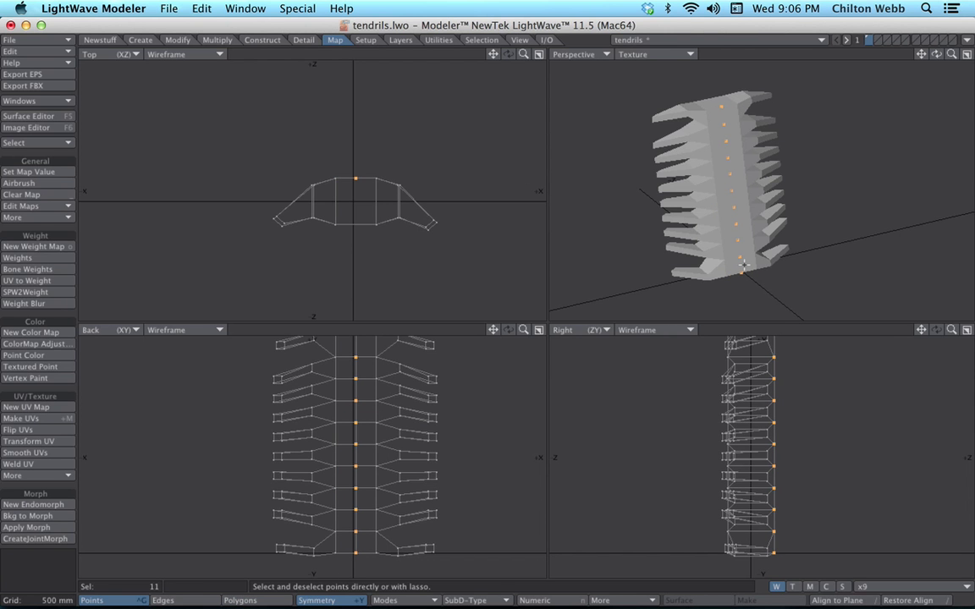
{"action": "key", "text": "ctrl+j"}
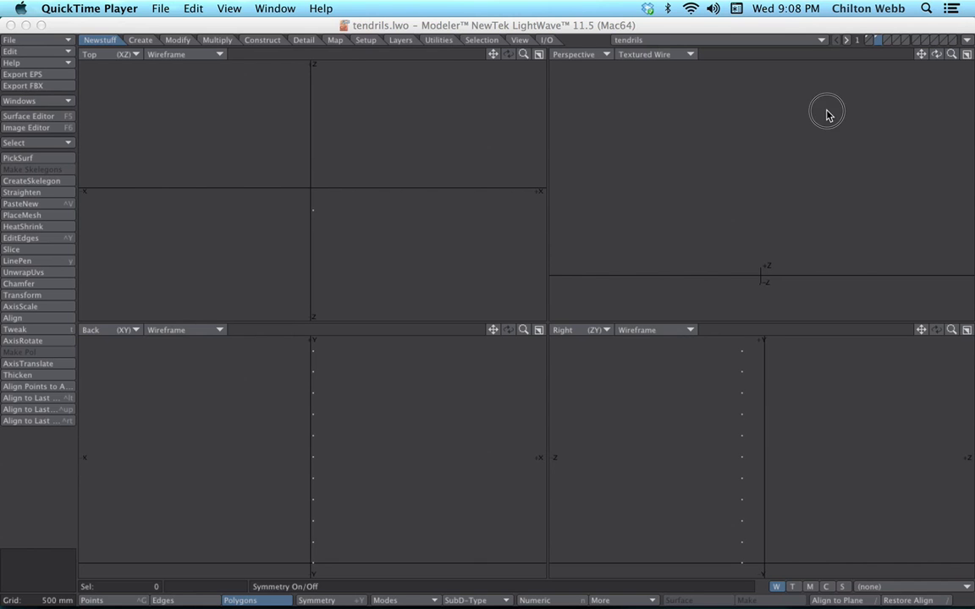
In a maximized Right view, draw a chain of lines with LinePen through the column of points, from the lowest to the highest.
{"action": "left_click", "coordinate": [966, 330]}
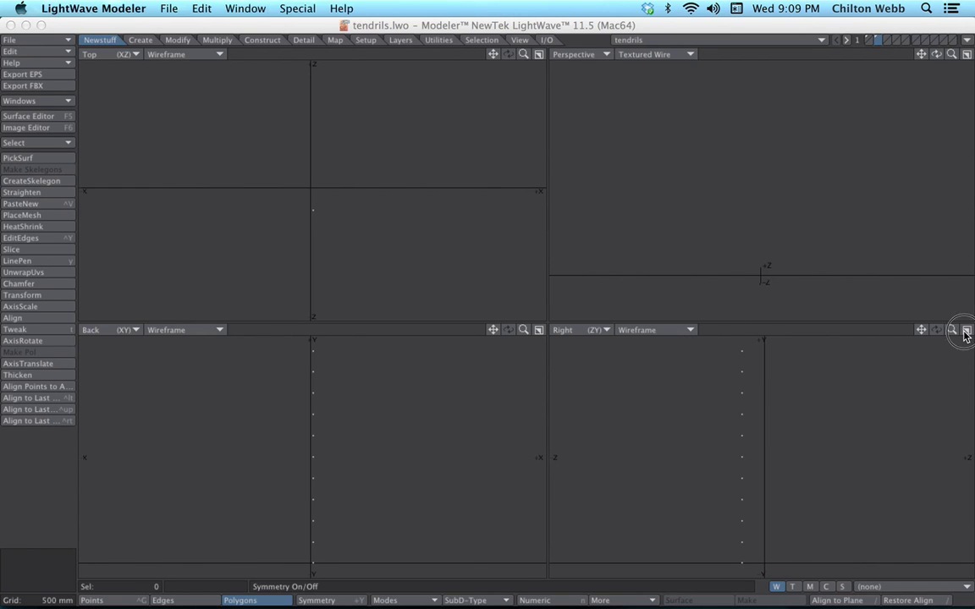
{"action": "scroll", "coordinate": [559, 381], "scroll_direction": "up", "scroll_amount": 2}
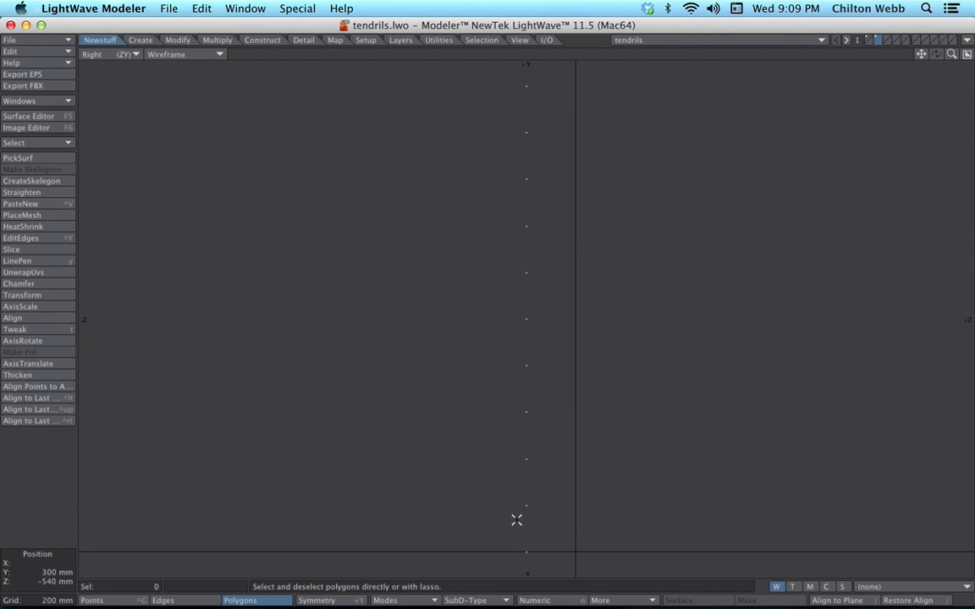
{"action": "key", "text": "y"}
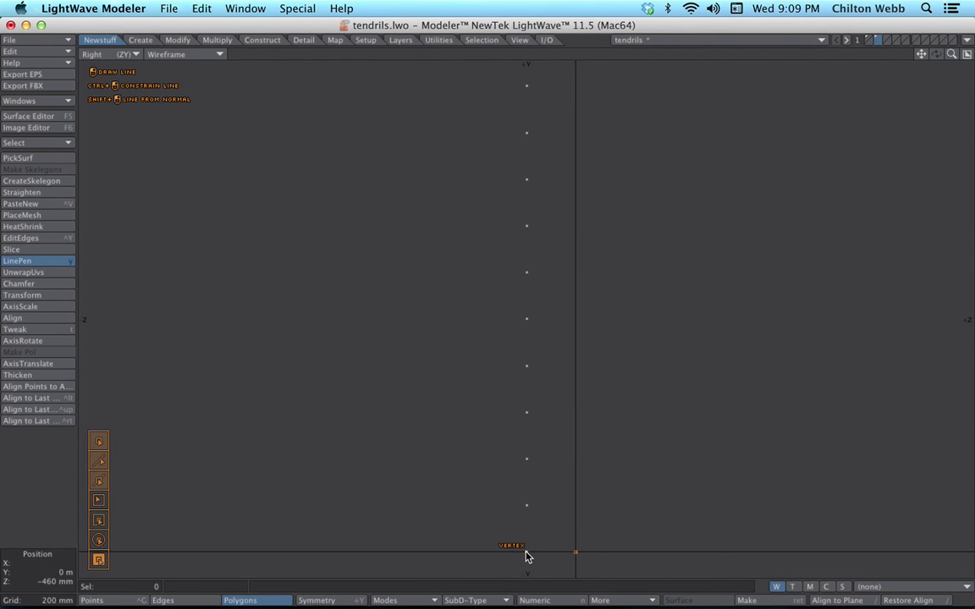
{"action": "mouse_move", "coordinate": [525, 552]}
{"action": "left_mouse_down"}
{"action": "mouse_move", "coordinate": [531, 282]}
{"action": "mouse_move", "coordinate": [529, 188]}
{"action": "mouse_move", "coordinate": [518, 178]}
{"action": "mouse_move", "coordinate": [529, 135]}
{"action": "mouse_move", "coordinate": [535, 165]}
{"action": "mouse_move", "coordinate": [526, 122]}
{"action": "left_mouse_up"}
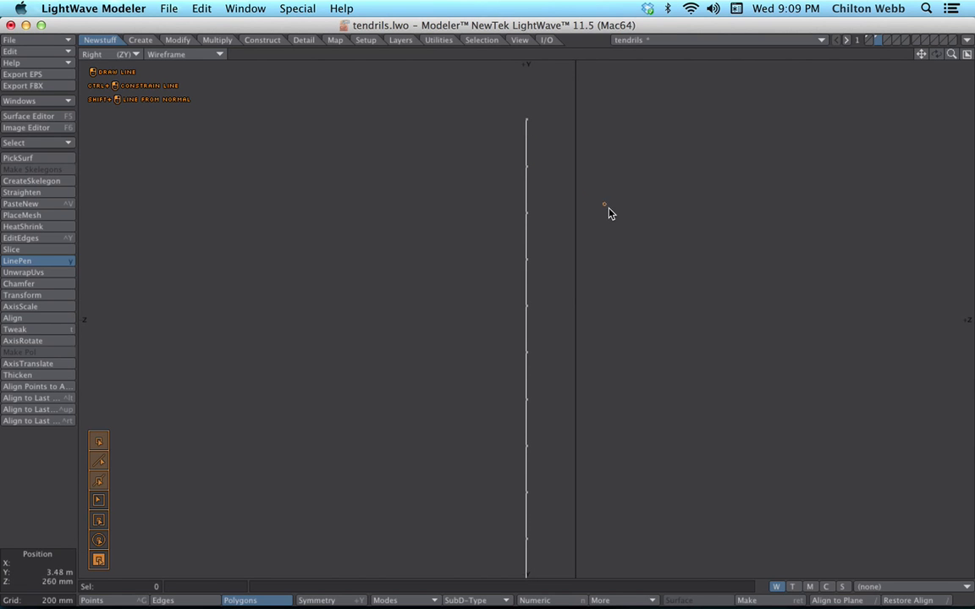
{"action": "key", "text": "space"}
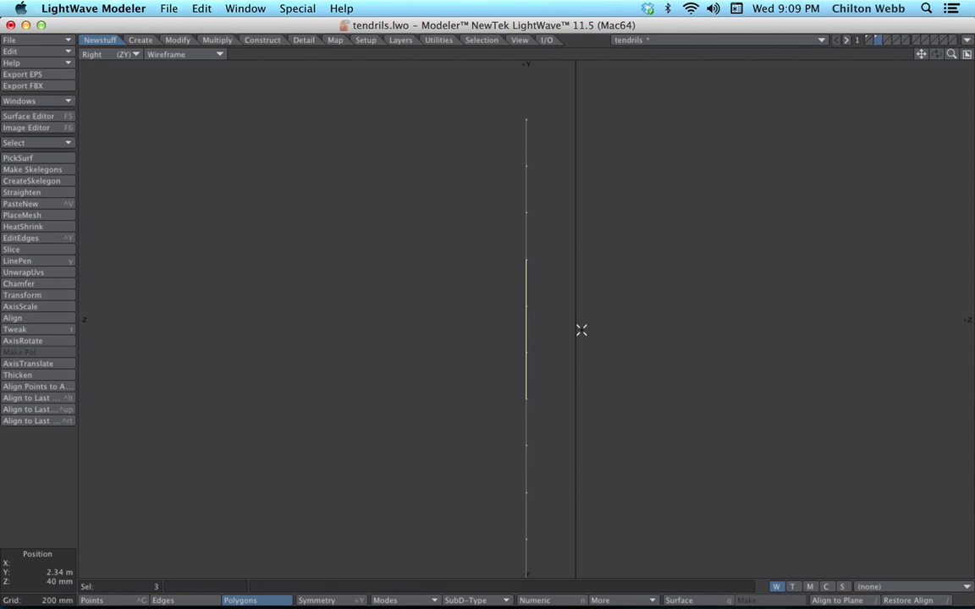
Convert the chain of lines on the second layer into skelegons.
{"action": "left_click_drag", "start_coordinate": [579, 350], "coordinate": [601, 337], "text": "alt+shift"}
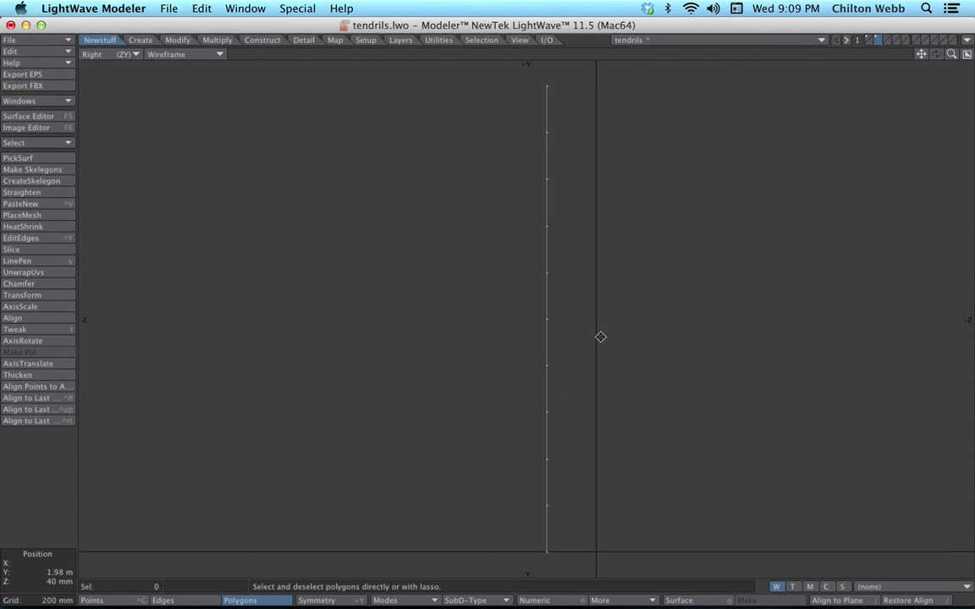
{"action": "key", "text": "space"}
{"action": "key", "text": "space"}
{"action": "key", "text": "space"}
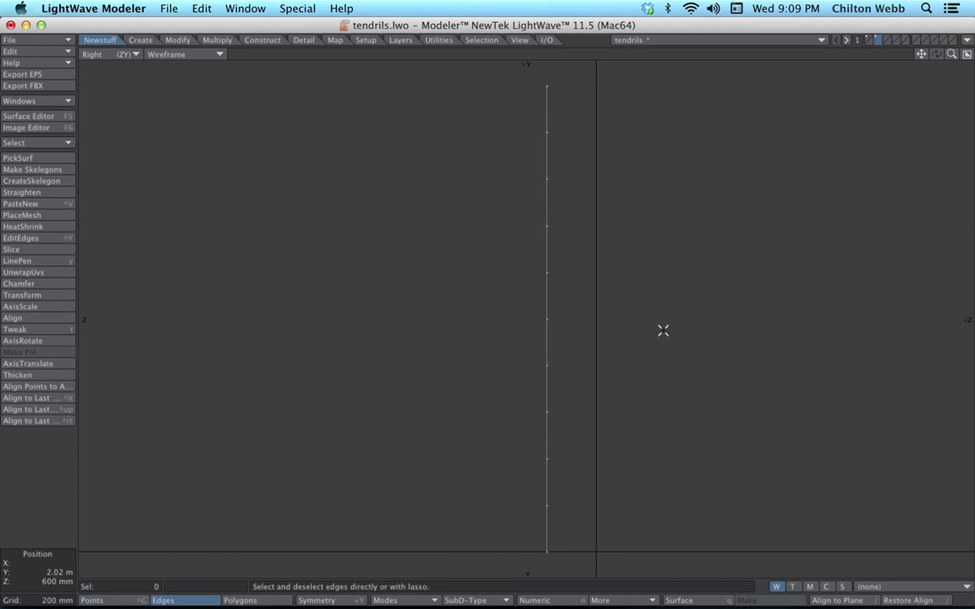
{"action": "left_click", "coordinate": [55, 174]}
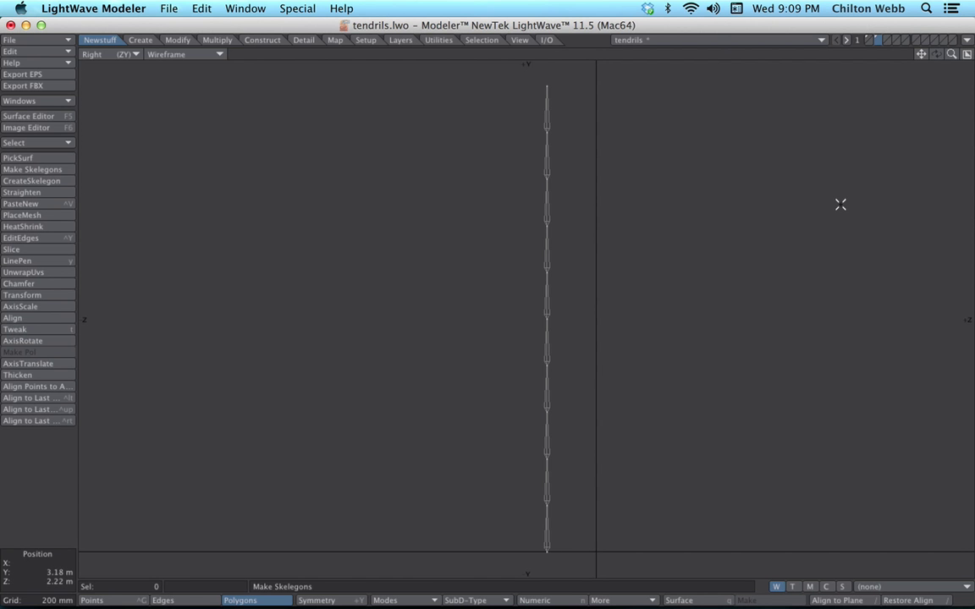
Align the skelegon chain to Z = 0 while keeping it on the second layer.
{"action": "key", "text": "super+c"}
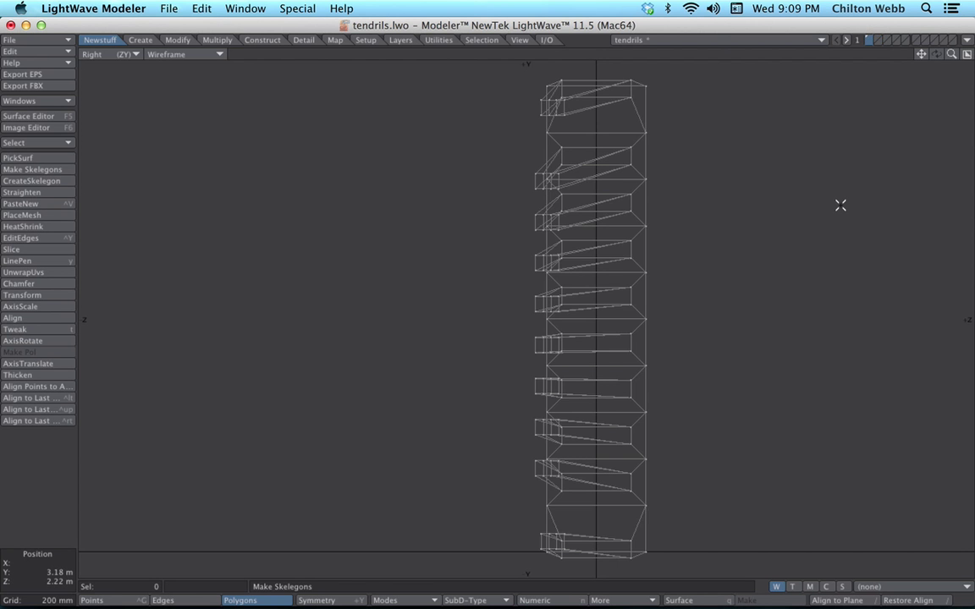
{"action": "key", "text": "super+v"}
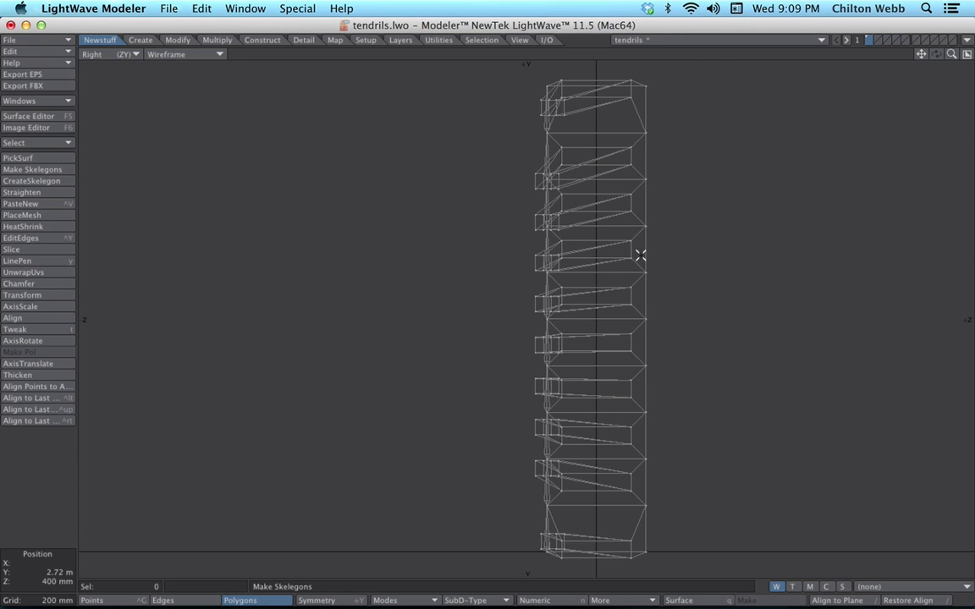
{"action": "key", "text": "2"}
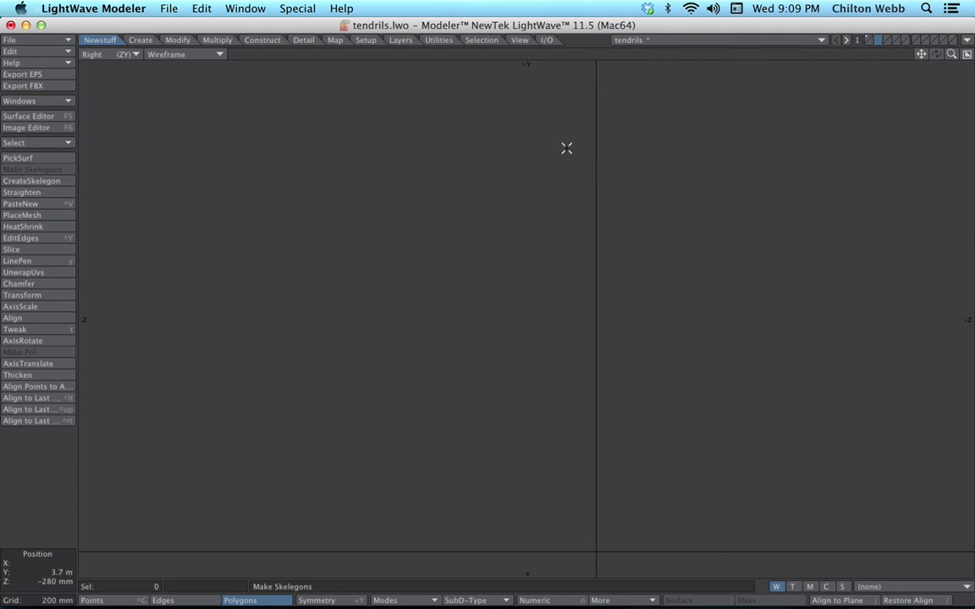
{"action": "key", "text": "v"}
{"action": "key", "text": "F3"}
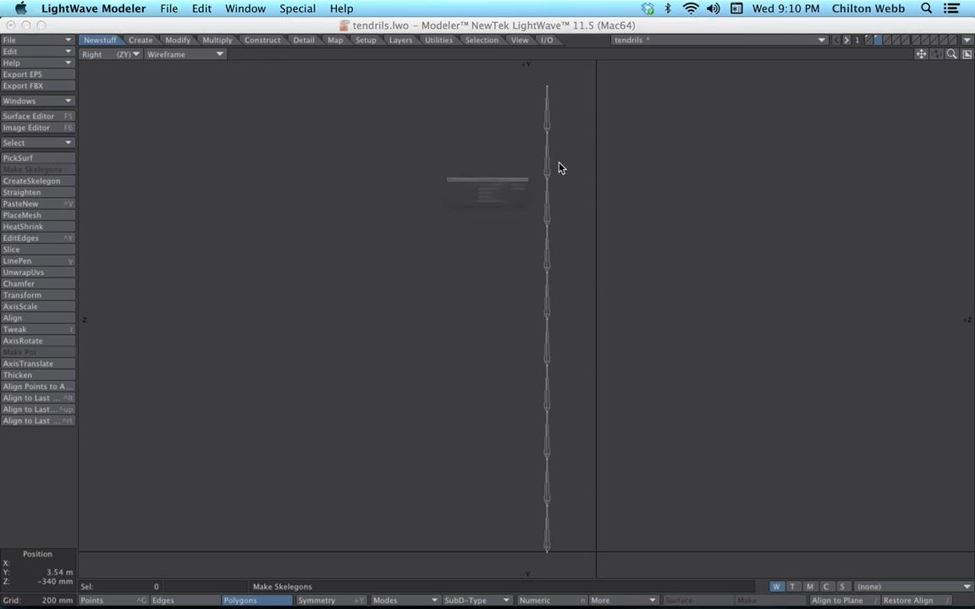
{"action": "key", "text": "Return"}
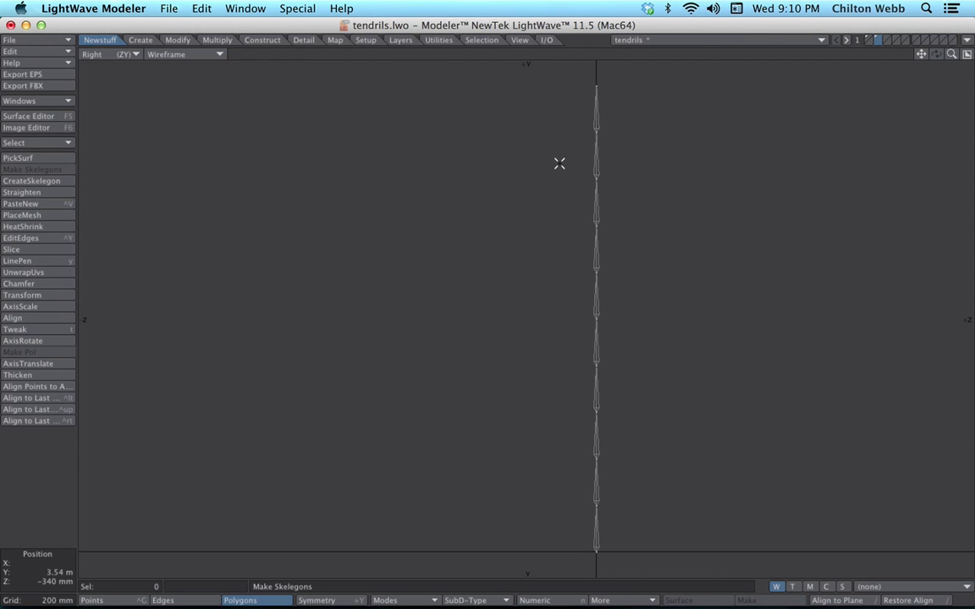
Move the skelegons from the second layer into the spine mesh's first layer and save the object.
{"action": "key", "text": "1"}
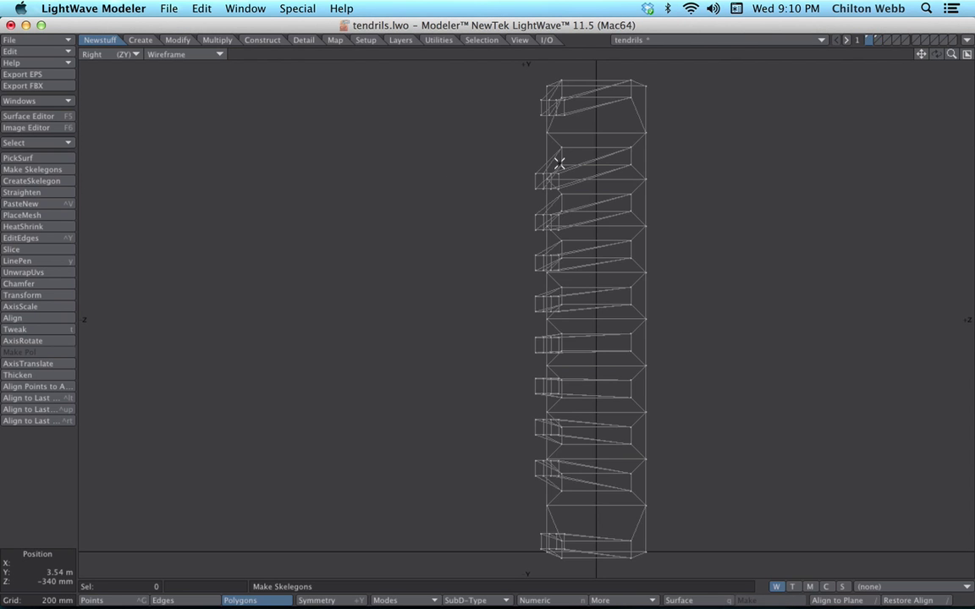
{"action": "key", "text": "2"}
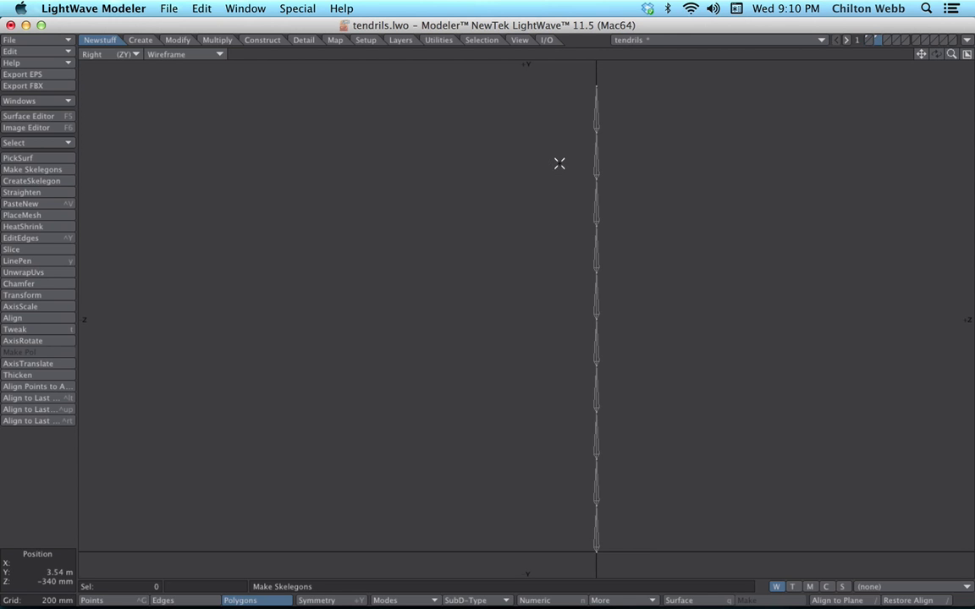
{"action": "key", "text": "super+x"}
{"action": "key", "text": "1"}
{"action": "key", "text": "super+v"}
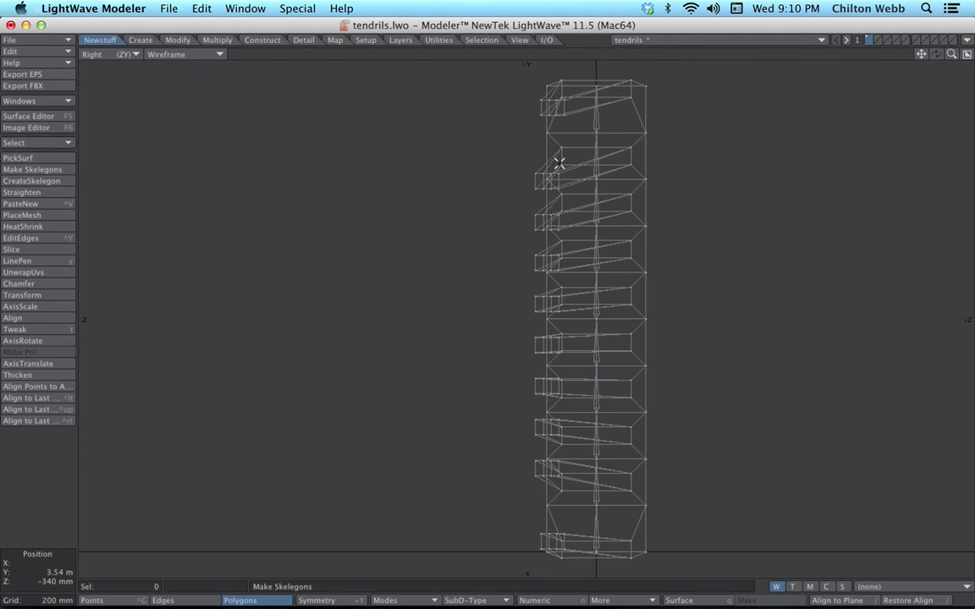
{"action": "key", "text": "s"}
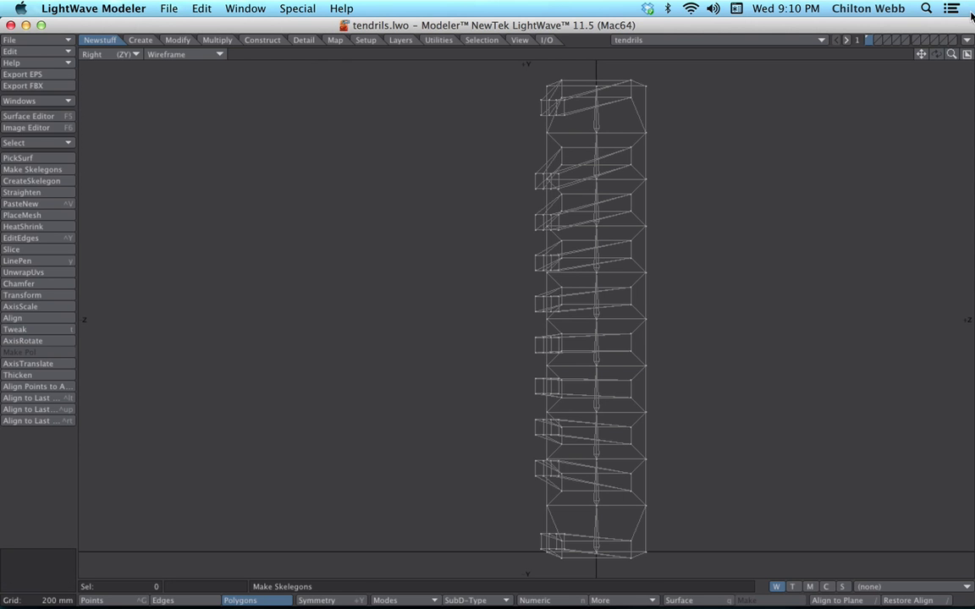
Switch to LightWave Layout and convert the tendrils object's skelegons into bones.
{"action": "left_click", "coordinate": [971, 41]}
{"action": "left_click", "coordinate": [966, 41]}
{"action": "left_click", "coordinate": [940, 65]}
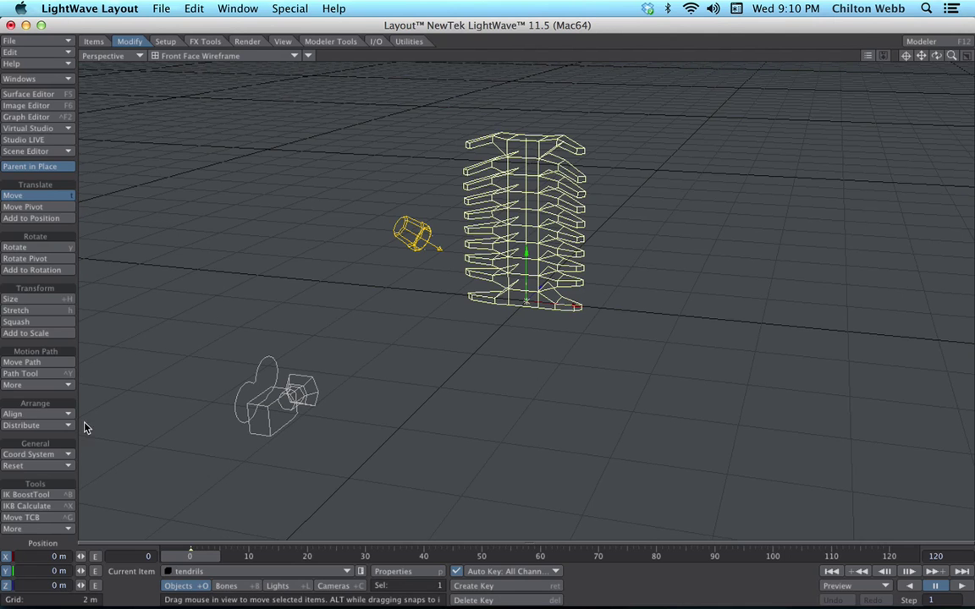
{"action": "left_click", "coordinate": [165, 41]}
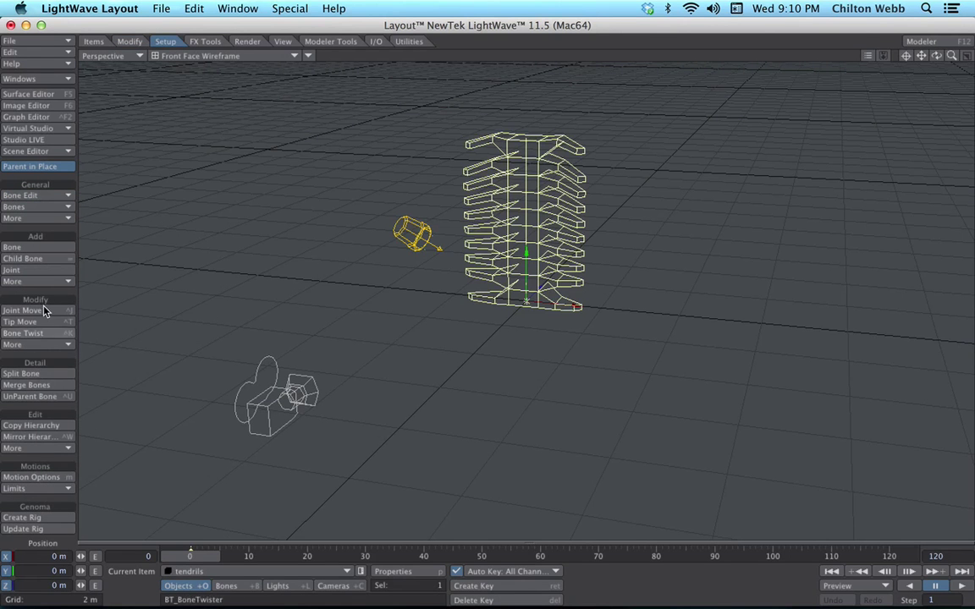
{"action": "left_click", "coordinate": [37, 281]}
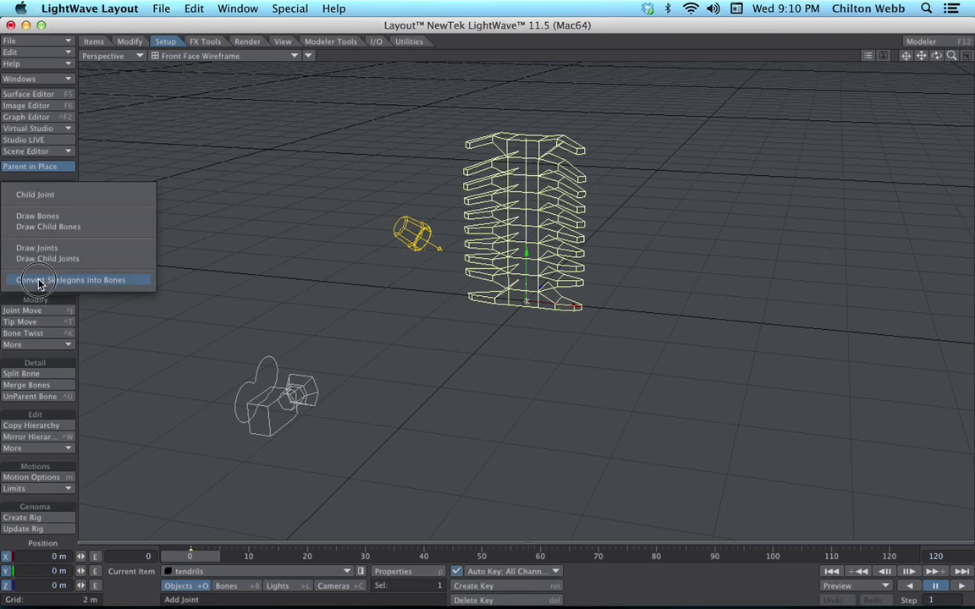
{"action": "left_click", "coordinate": [108, 279]}
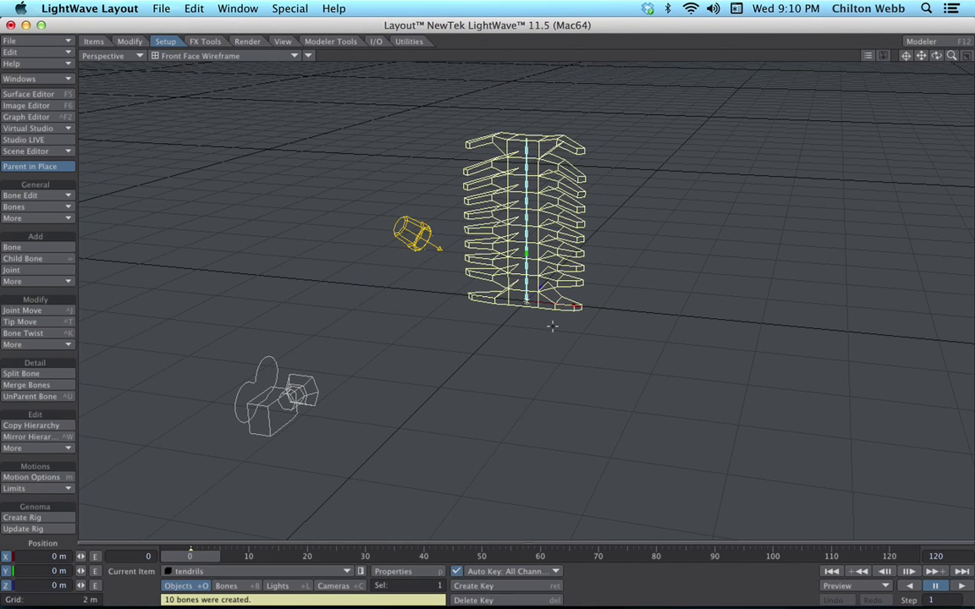
Apply IK Boost to the tendrils object and its bones, and set ikstop on the root control at the spine's base.
{"action": "scroll", "coordinate": [527, 300], "scroll_direction": "up", "scroll_amount": 5}
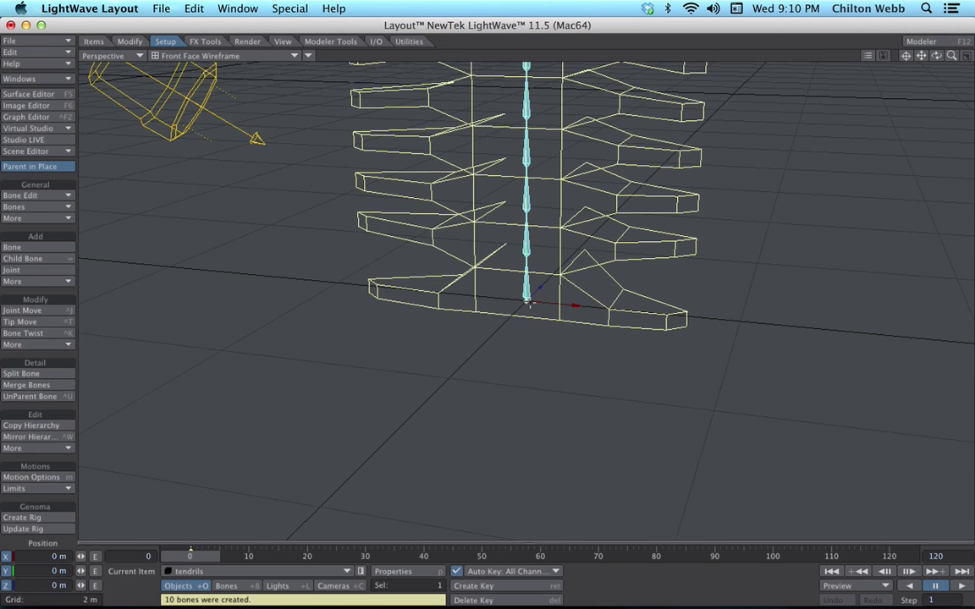
{"action": "left_click_drag", "start_coordinate": [527, 301], "coordinate": [515, 334], "text": "alt+shift"}
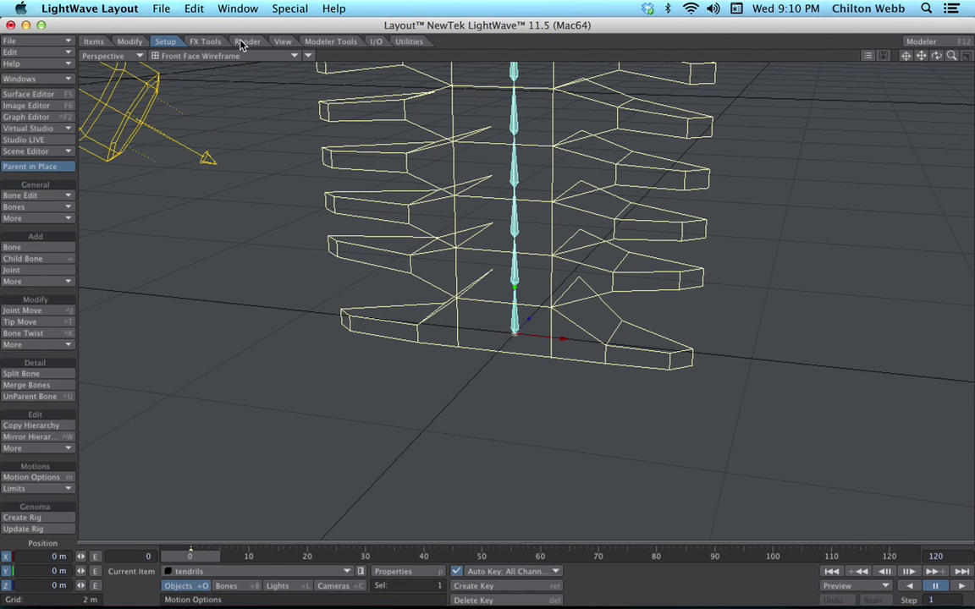
{"action": "left_click", "coordinate": [131, 42]}
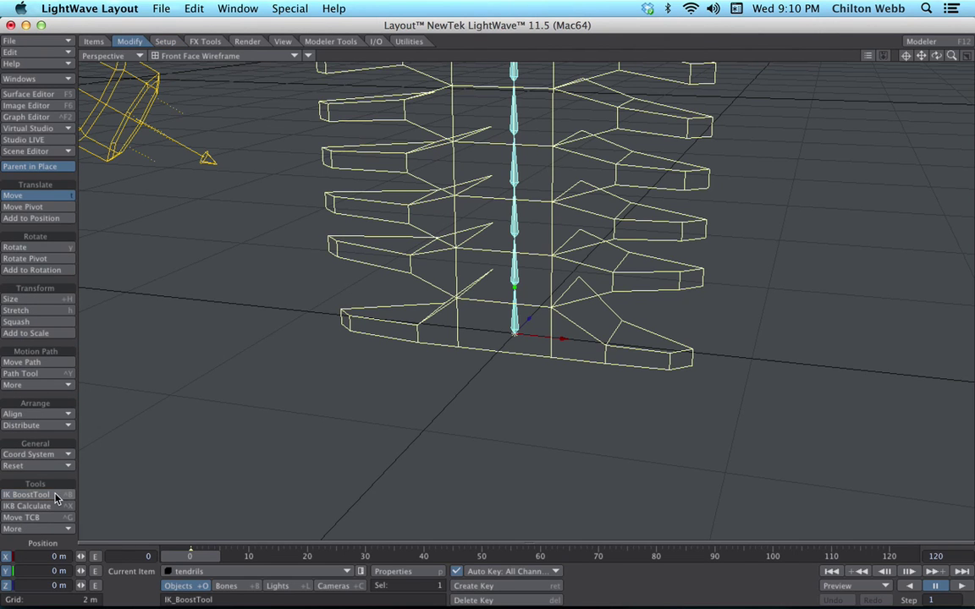
{"action": "left_click", "coordinate": [34, 495]}
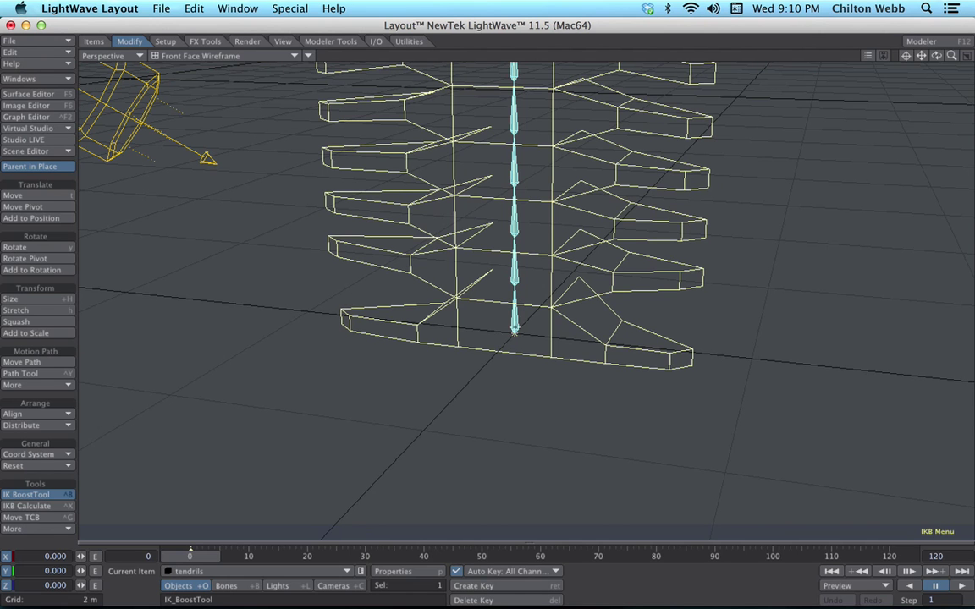
{"action": "right_click", "coordinate": [513, 331]}
{"action": "left_click", "coordinate": [514, 328]}
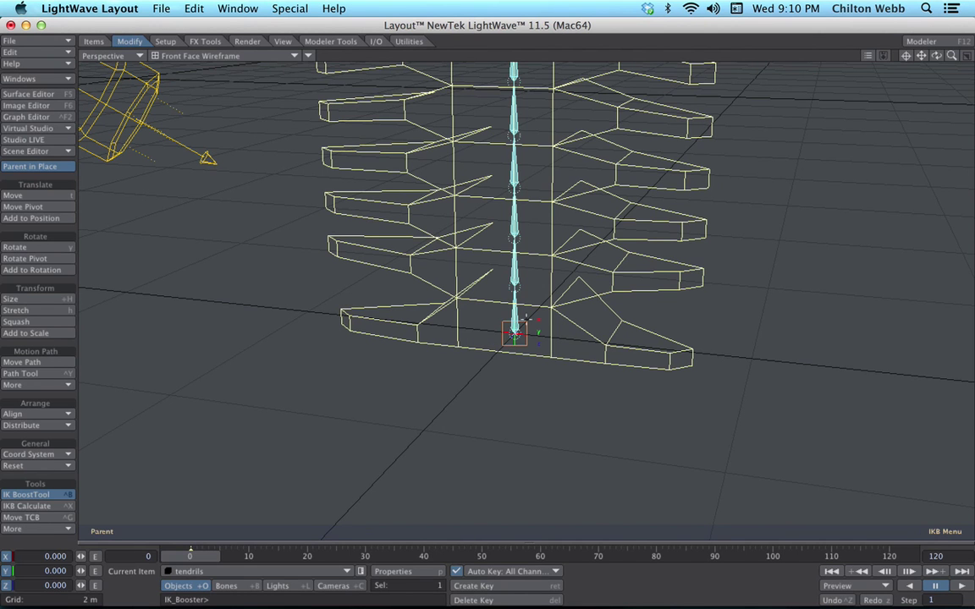
{"action": "right_click", "coordinate": [513, 331]}
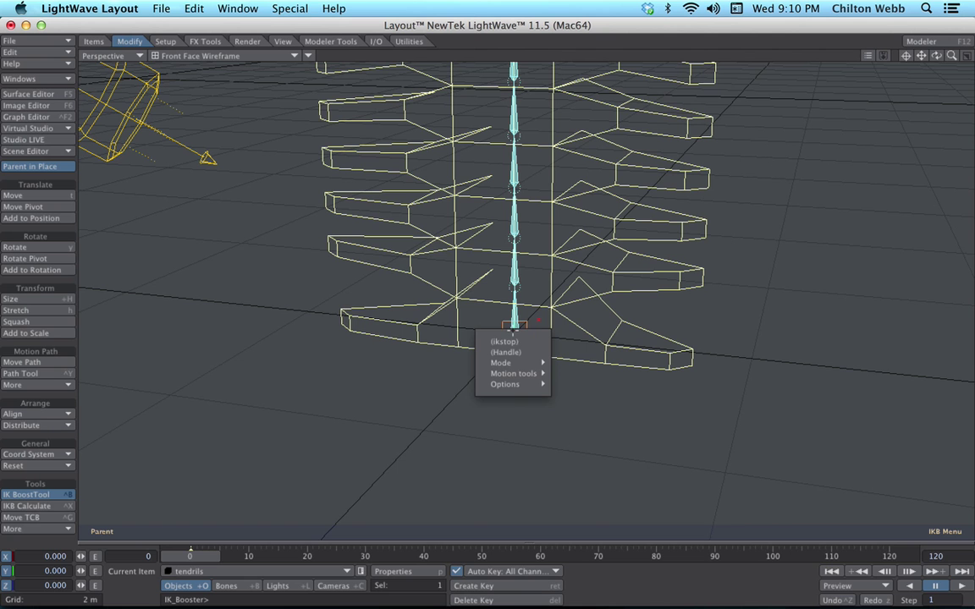
{"action": "left_click", "coordinate": [512, 341]}
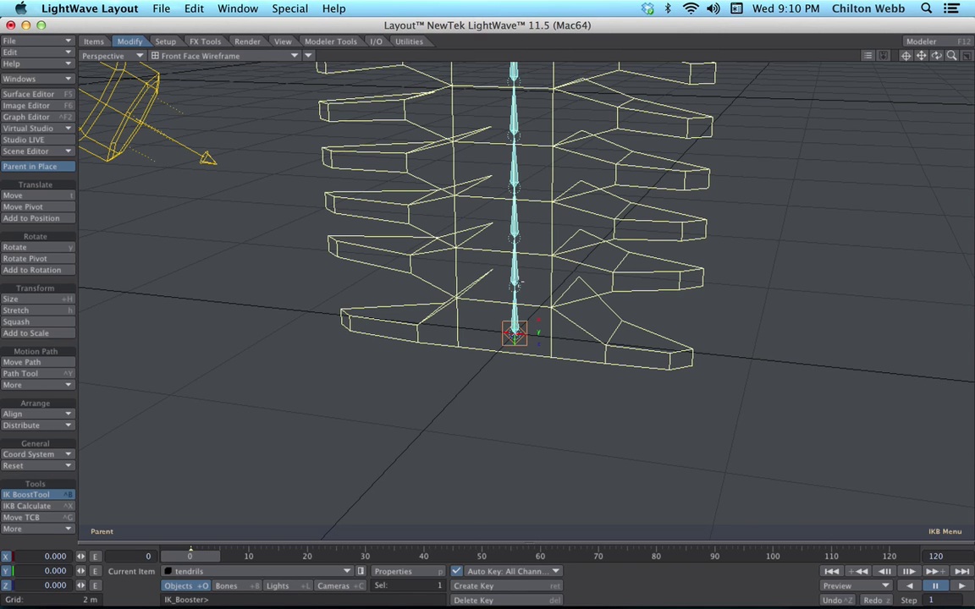
Try pulling the second bone's joint to test the chain, undo it and reselect the tendrils object.
{"action": "left_click_drag", "start_coordinate": [516, 286], "coordinate": [530, 385]}
{"action": "key", "text": "super+z"}
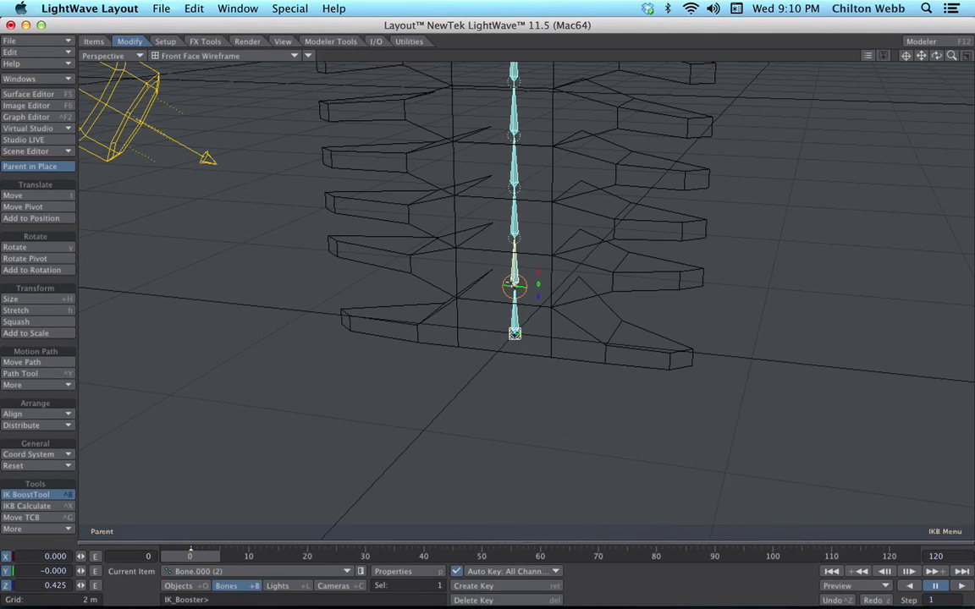
{"action": "key", "text": "shift+o"}
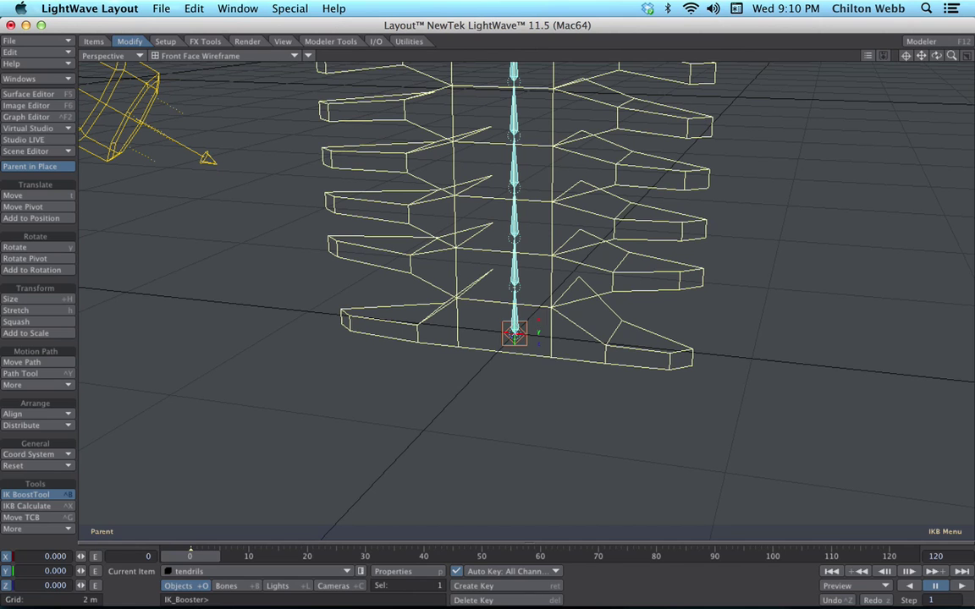
Lock the red, green and blue channels of the root IK Boost control at the spine's base.
{"action": "left_click", "coordinate": [514, 335]}
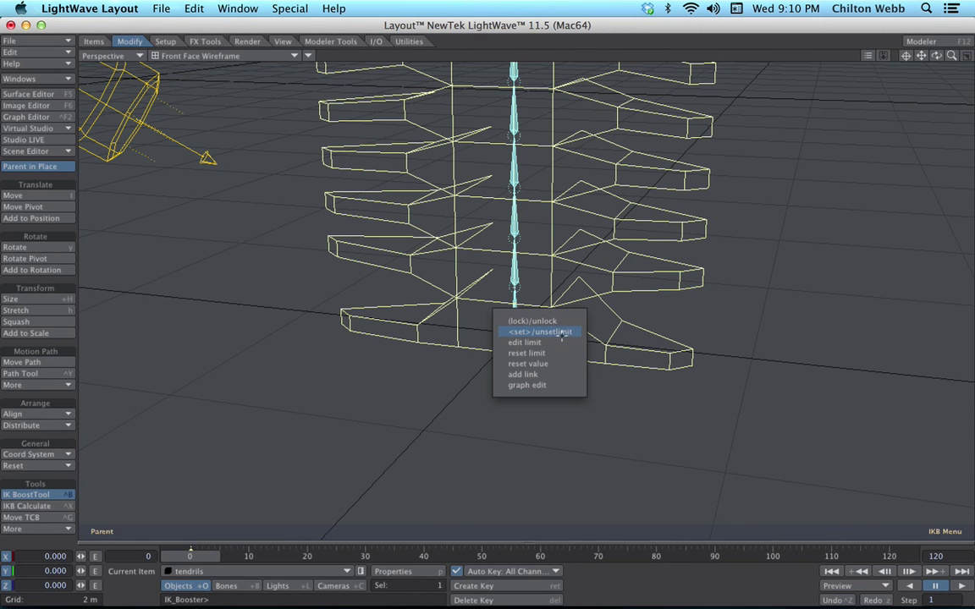
{"action": "left_click", "coordinate": [561, 323]}
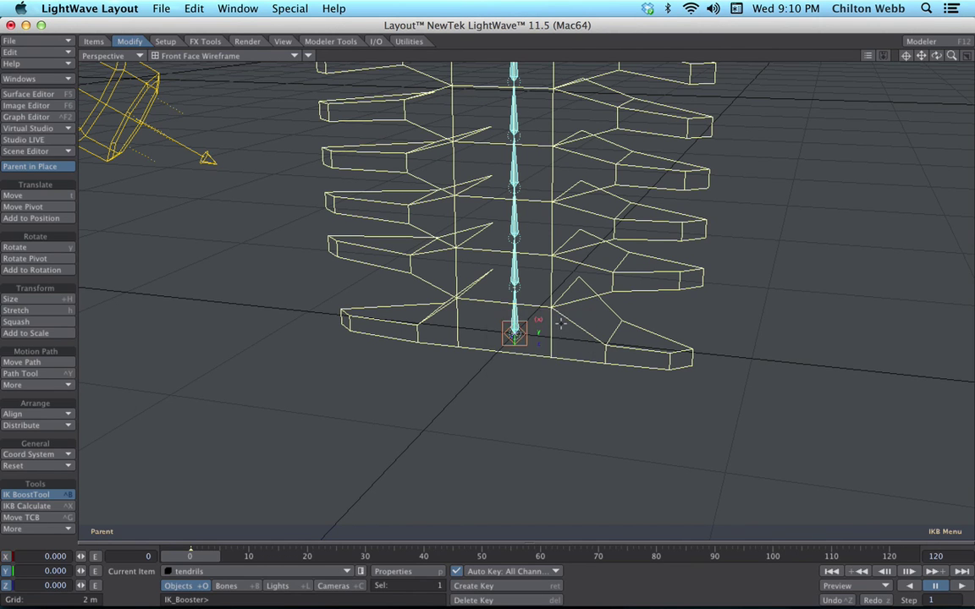
{"action": "left_click", "coordinate": [539, 334]}
{"action": "left_click", "coordinate": [539, 334]}
{"action": "left_click", "coordinate": [539, 343]}
{"action": "left_click", "coordinate": [539, 344]}
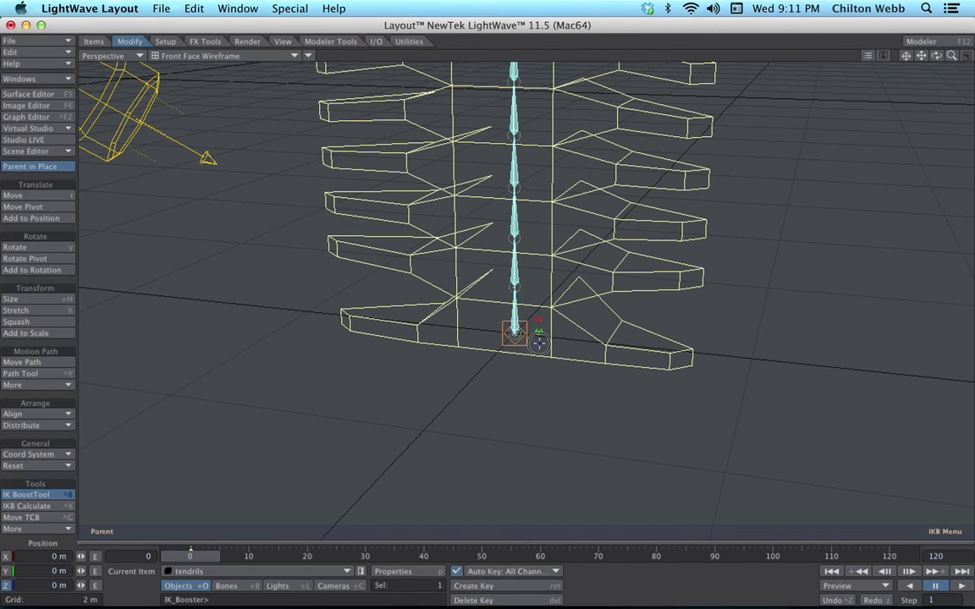
Test and undo a pull on the second bone's joint, and lock that joint's red and blue rotation channels.
{"action": "left_click_drag", "start_coordinate": [514, 287], "coordinate": [467, 307]}
{"action": "key", "text": "ctrl+z"}
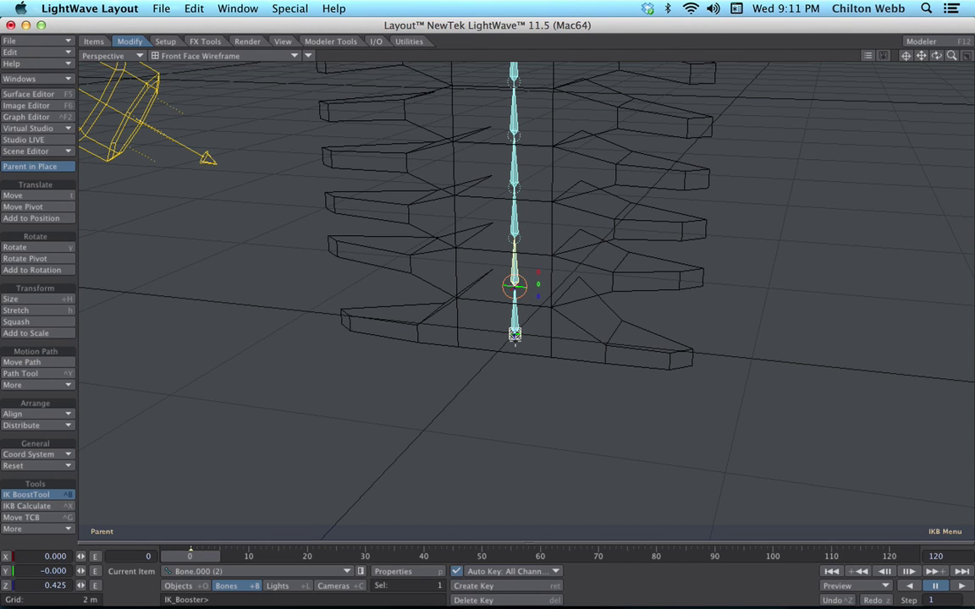
{"action": "left_click", "coordinate": [539, 270]}
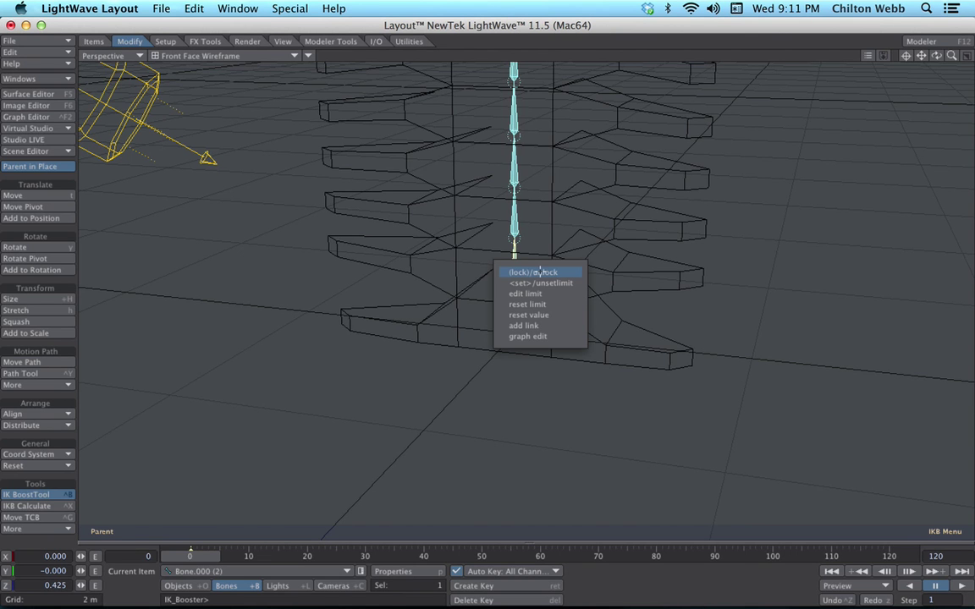
{"action": "left_click", "coordinate": [540, 272]}
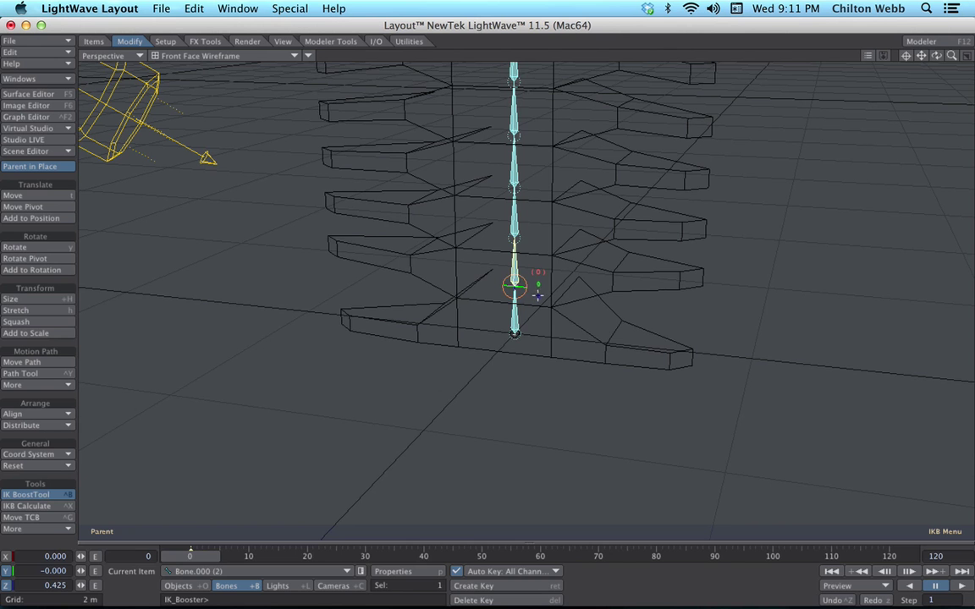
{"action": "left_click", "coordinate": [538, 295]}
{"action": "left_click", "coordinate": [533, 296]}
Try bending the chain from the third bone's joint, undo the bend and select the second bone.
{"action": "mouse_move", "coordinate": [515, 237]}
{"action": "left_mouse_down"}
{"action": "mouse_move", "coordinate": [533, 237]}
{"action": "mouse_move", "coordinate": [570, 276]}
{"action": "mouse_move", "coordinate": [522, 256]}
{"action": "mouse_move", "coordinate": [468, 272]}
{"action": "mouse_move", "coordinate": [453, 258]}
{"action": "mouse_move", "coordinate": [514, 240]}
{"action": "mouse_move", "coordinate": [570, 243]}
{"action": "mouse_move", "coordinate": [544, 275]}
{"action": "mouse_move", "coordinate": [513, 226]}
{"action": "left_mouse_up"}
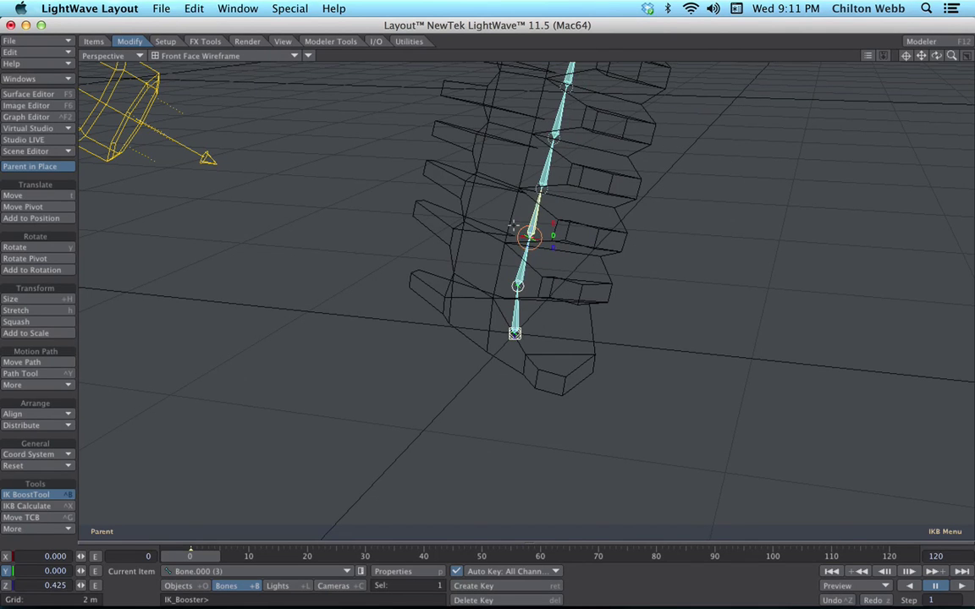
{"action": "key", "text": "super+z"}
{"action": "left_click", "coordinate": [516, 285]}
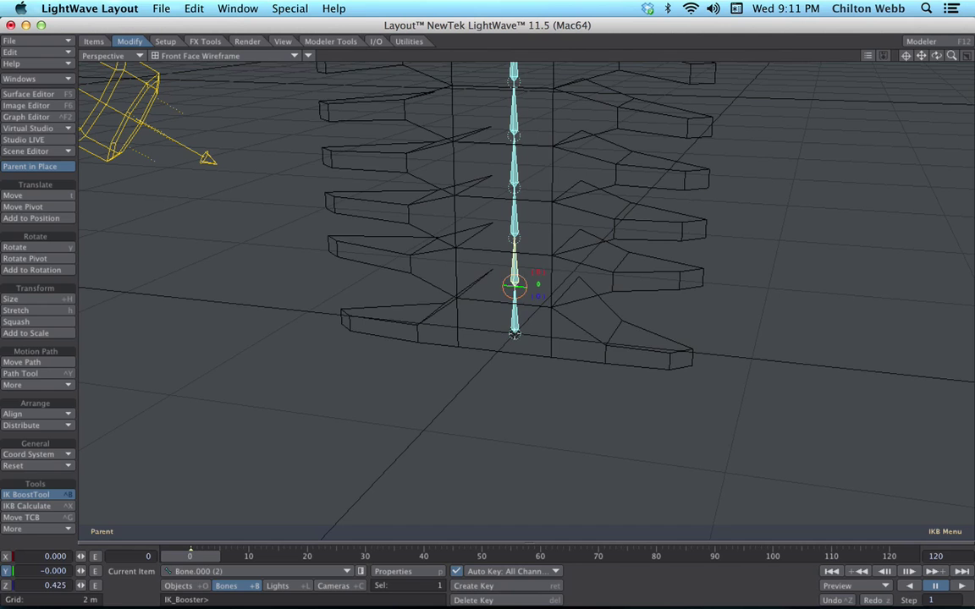
Lock the red and blue rotation channels of the third bone's IK Boost control.
{"action": "key", "text": "shift+o"}
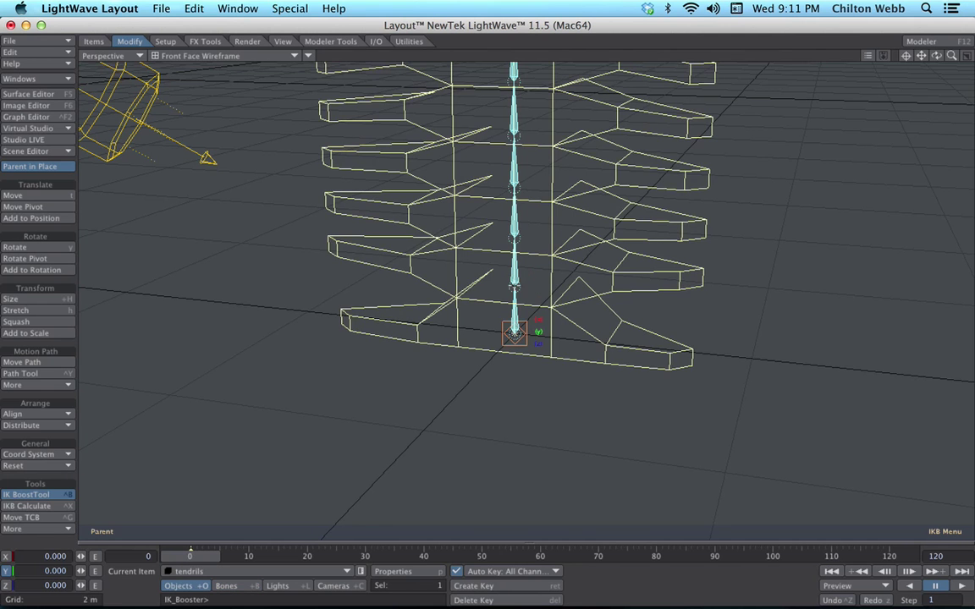
{"action": "key", "text": "shift+b"}
{"action": "left_click", "coordinate": [514, 240]}
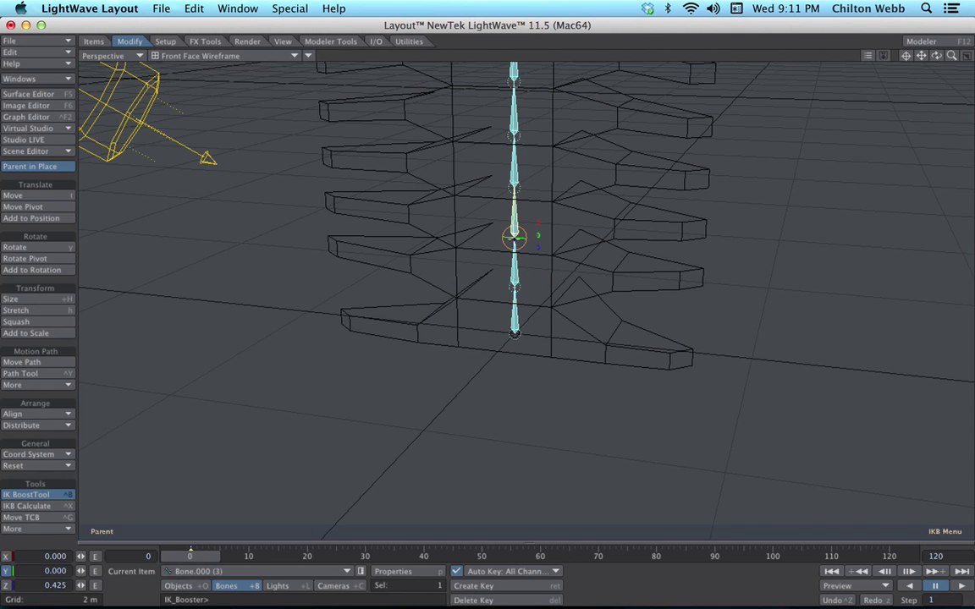
{"action": "right_click", "coordinate": [539, 224]}
{"action": "left_click", "coordinate": [540, 222]}
{"action": "right_click", "coordinate": [537, 247]}
{"action": "left_click", "coordinate": [536, 250]}
Lock the red and blue rotation channels of the fourth bone up the spine.
{"action": "left_click", "coordinate": [521, 186]}
{"action": "right_click", "coordinate": [539, 170]}
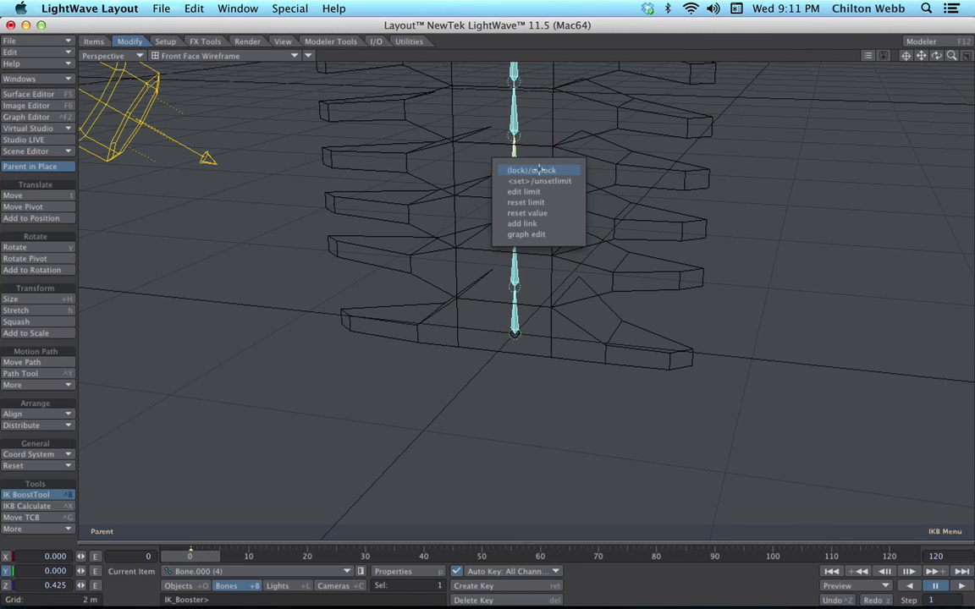
{"action": "key", "text": "Escape"}
{"action": "right_click", "coordinate": [538, 198]}
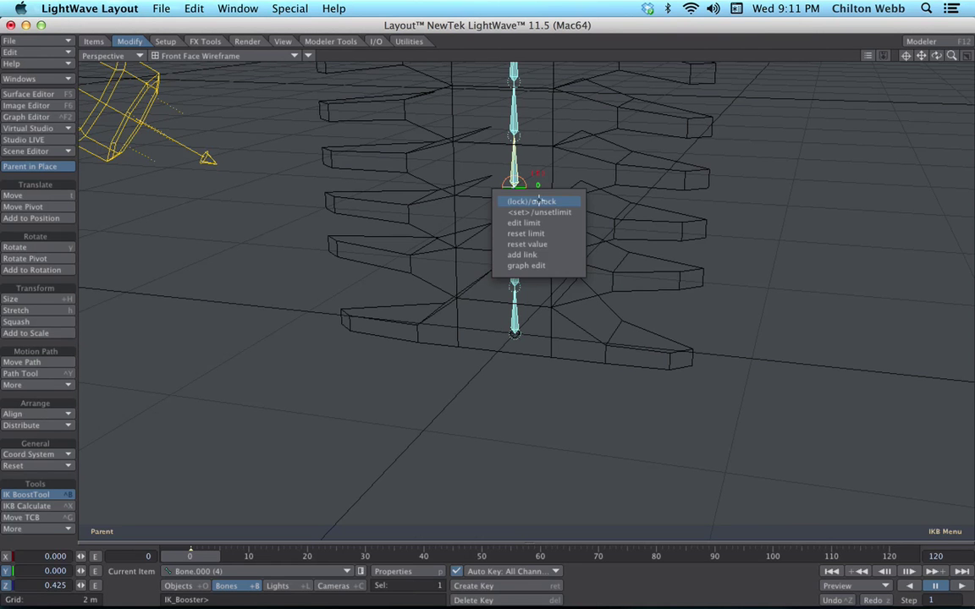
{"action": "key", "text": "Escape"}
Lock the red and blue rotation channels of the fifth bone's joint.
{"action": "left_click_drag", "start_coordinate": [535, 144], "coordinate": [520, 204], "text": "alt+shift"}
{"action": "left_click", "coordinate": [506, 177]}
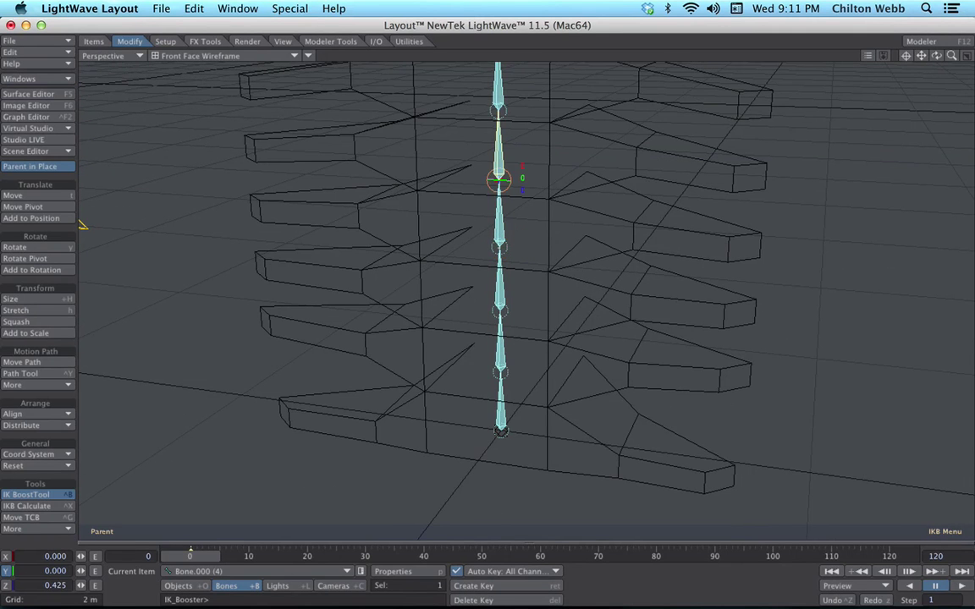
{"action": "right_click", "coordinate": [523, 167]}
{"action": "left_click", "coordinate": [523, 167]}
{"action": "right_click", "coordinate": [523, 190]}
{"action": "left_click", "coordinate": [522, 190]}
Turn off ikstop on the root control at the spine's base and test the chain from the fifth bone's joint.
{"action": "left_click", "coordinate": [502, 430]}
{"action": "right_click", "coordinate": [501, 431]}
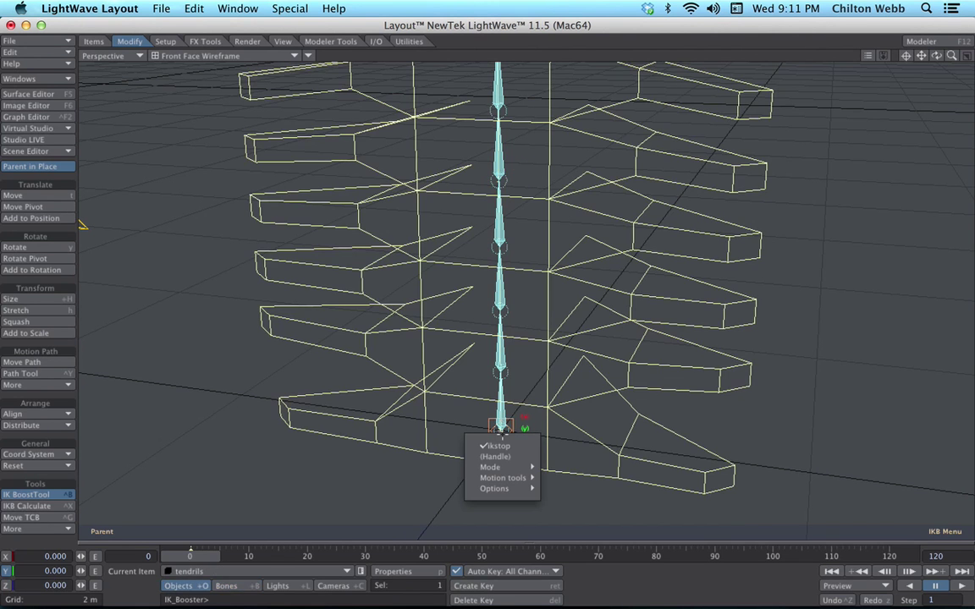
{"action": "left_click", "coordinate": [499, 447]}
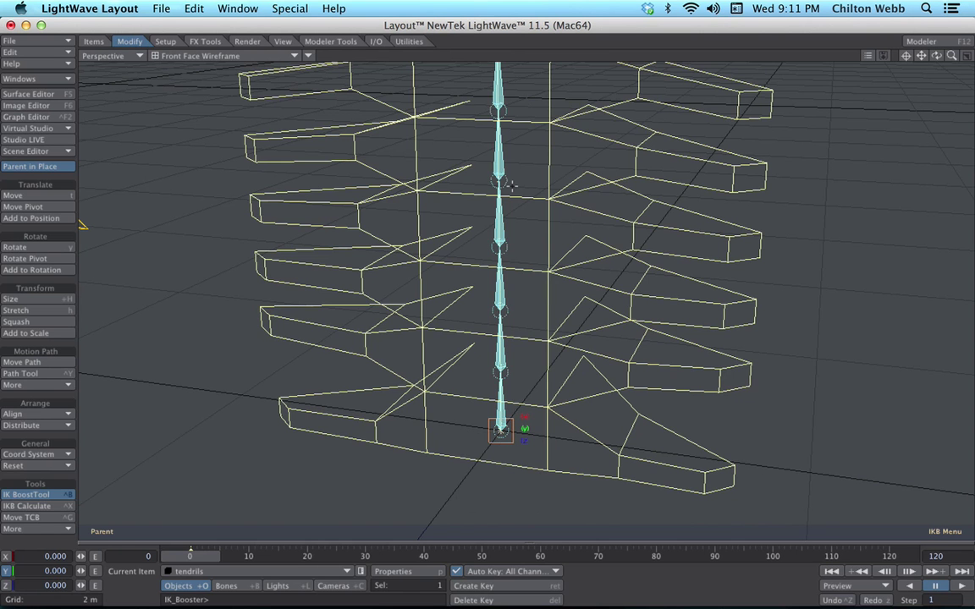
{"action": "mouse_move", "coordinate": [499, 181]}
{"action": "left_mouse_down"}
{"action": "mouse_move", "coordinate": [566, 214]}
{"action": "mouse_move", "coordinate": [607, 316]}
{"action": "mouse_move", "coordinate": [584, 233]}
{"action": "mouse_move", "coordinate": [477, 180]}
{"action": "mouse_move", "coordinate": [498, 179]}
{"action": "left_mouse_up"}
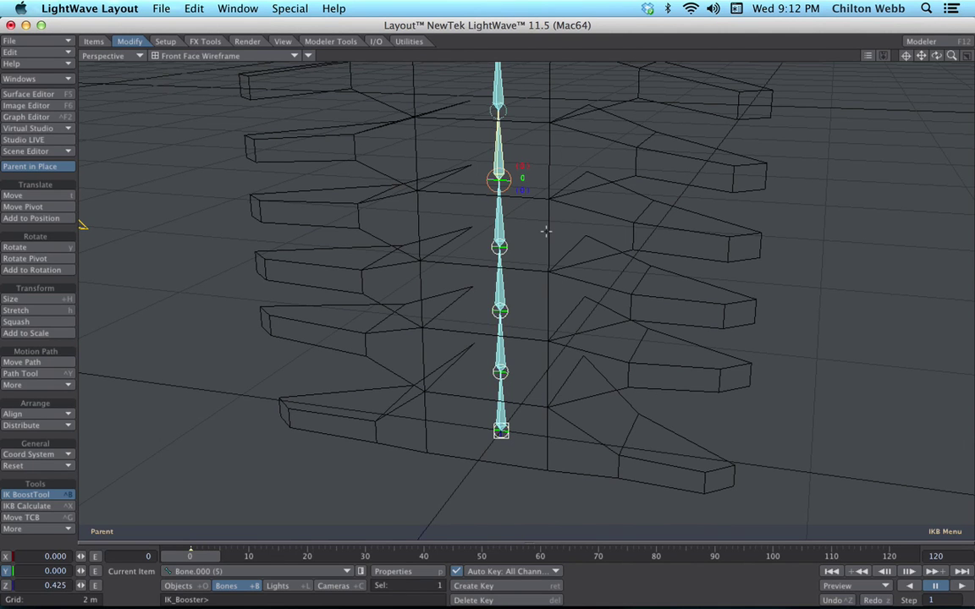
Lock the red and blue rotation channels of the sixth bone in the chain.
{"action": "scroll", "coordinate": [546, 231], "scroll_direction": "down", "scroll_amount": 6}
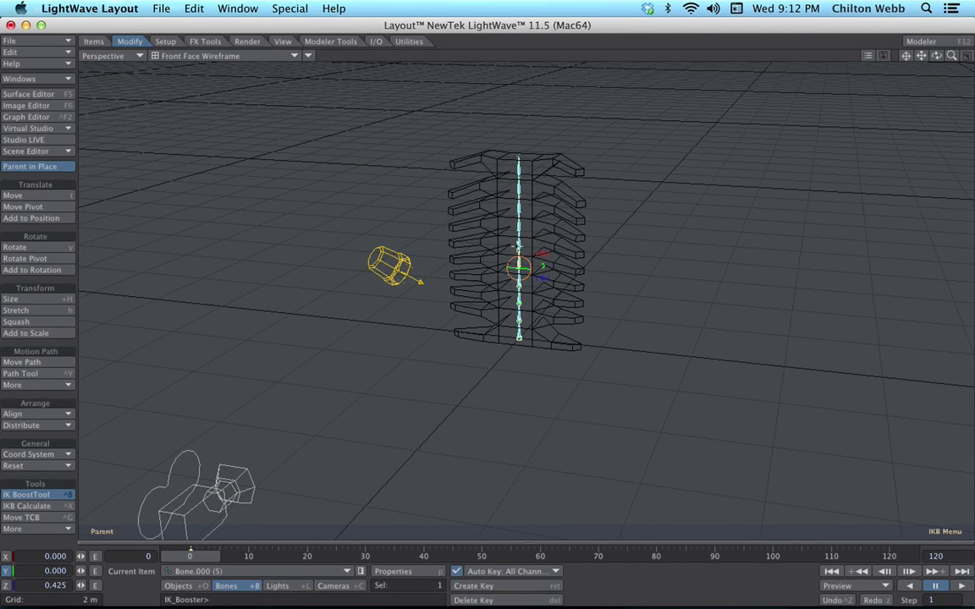
{"action": "left_click", "coordinate": [519, 247]}
{"action": "scroll", "coordinate": [520, 247], "scroll_direction": "up", "scroll_amount": 5}
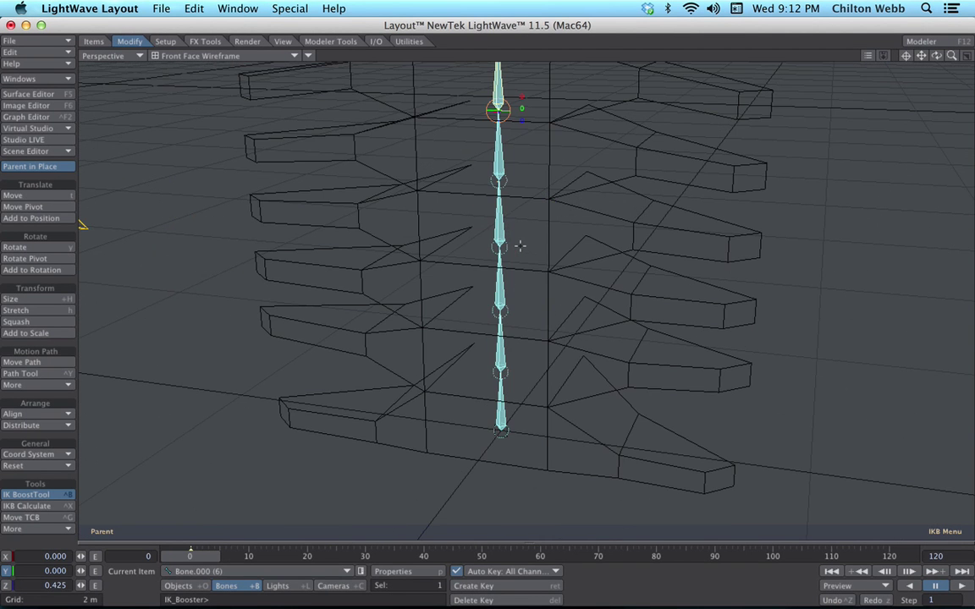
{"action": "scroll", "coordinate": [519, 246], "scroll_direction": "up", "scroll_amount": 3}
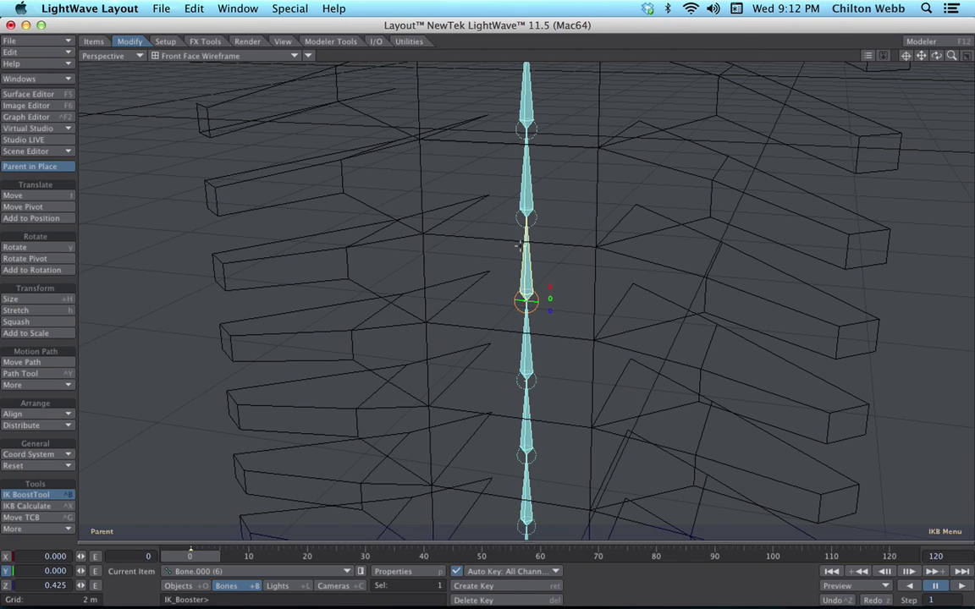
{"action": "right_click", "coordinate": [551, 287]}
{"action": "left_click", "coordinate": [553, 286]}
{"action": "right_click", "coordinate": [552, 314]}
{"action": "left_click", "coordinate": [552, 314]}
Lock the red and blue rotation channels of the seventh bone's joint.
{"action": "left_click", "coordinate": [527, 215]}
{"action": "right_click", "coordinate": [551, 202]}
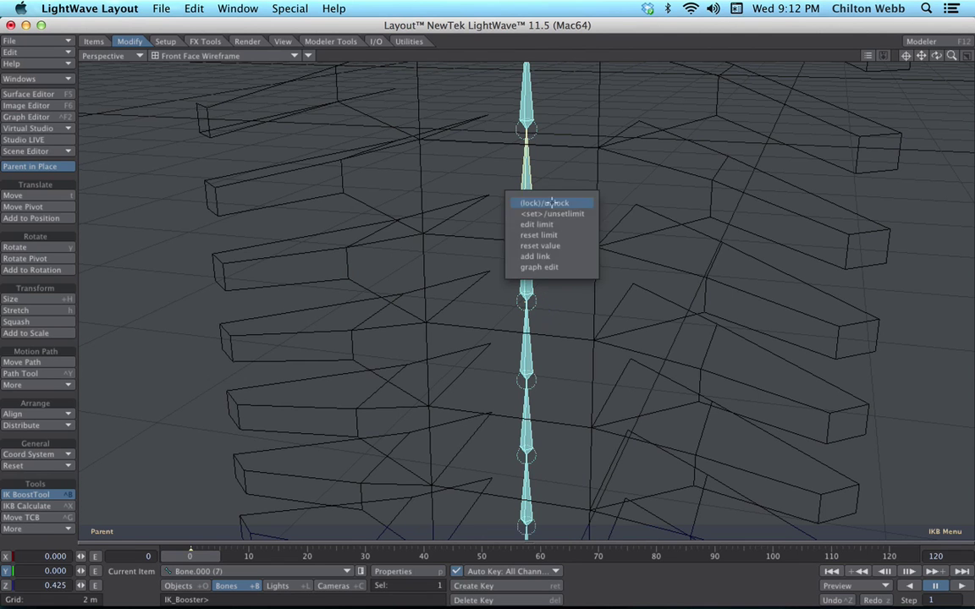
{"action": "left_click", "coordinate": [552, 203]}
{"action": "right_click", "coordinate": [551, 202]}
{"action": "left_click", "coordinate": [551, 206]}
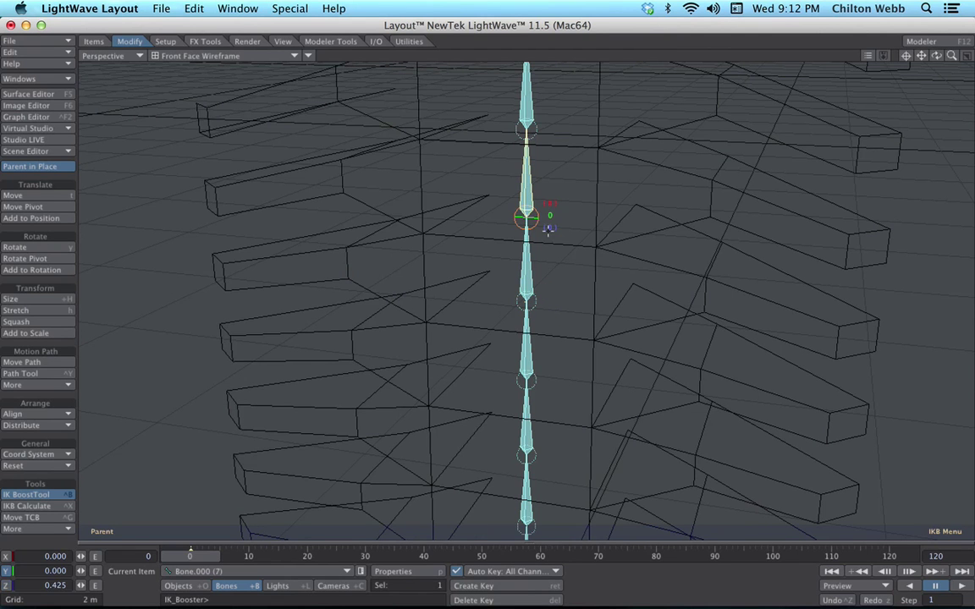
Lock the red and blue rotation channels of the eighth bone's IK Boost control.
{"action": "left_click_drag", "start_coordinate": [554, 172], "coordinate": [555, 219], "text": "alt+shift"}
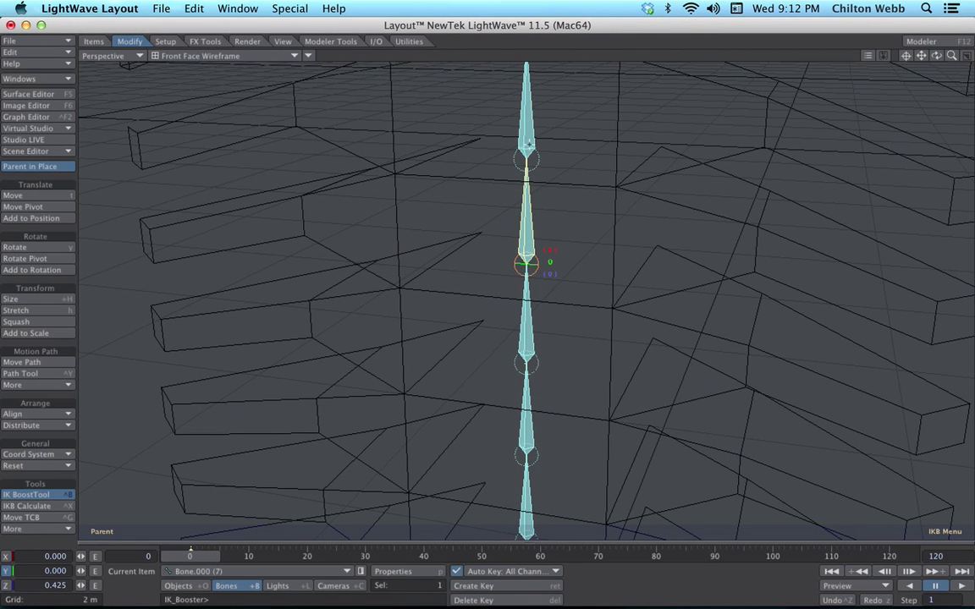
{"action": "left_click", "coordinate": [529, 144]}
{"action": "right_click", "coordinate": [551, 146]}
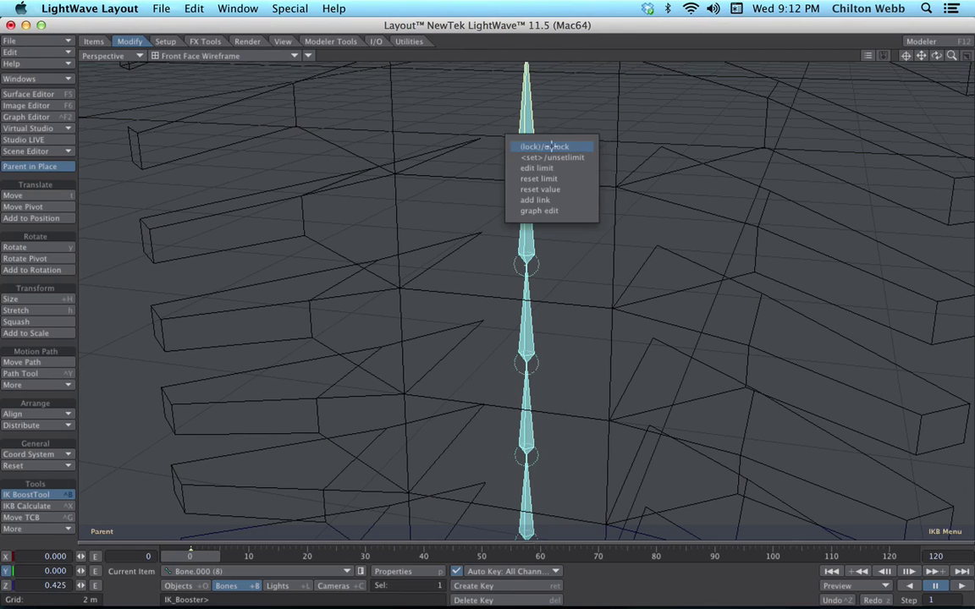
{"action": "left_click", "coordinate": [551, 145]}
{"action": "right_click", "coordinate": [551, 168]}
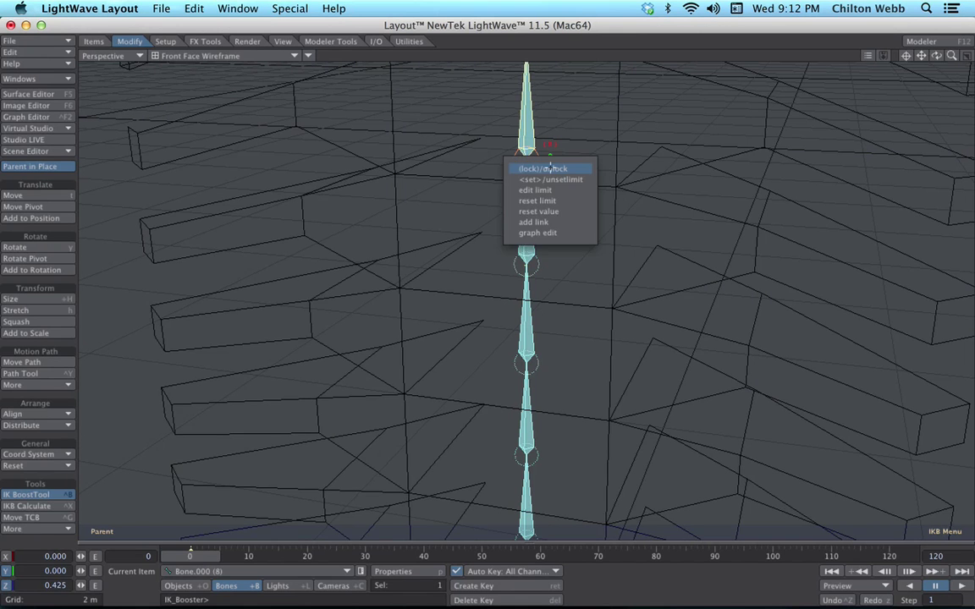
{"action": "left_click", "coordinate": [551, 168]}
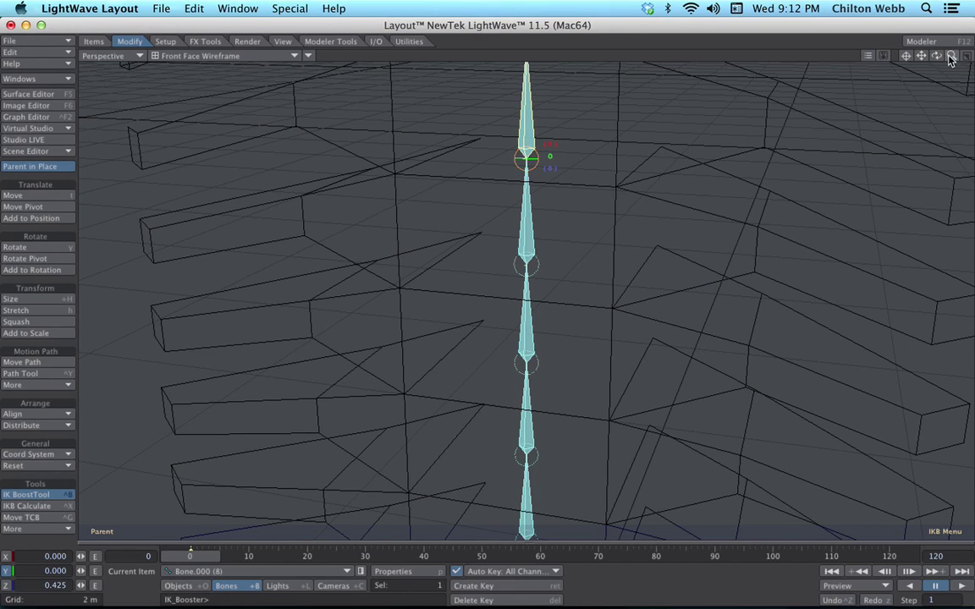
Lock the red and blue rotation channels of the ninth bone, second from the top of the spine.
{"action": "left_click_drag", "start_coordinate": [952, 57], "coordinate": [817, 57]}
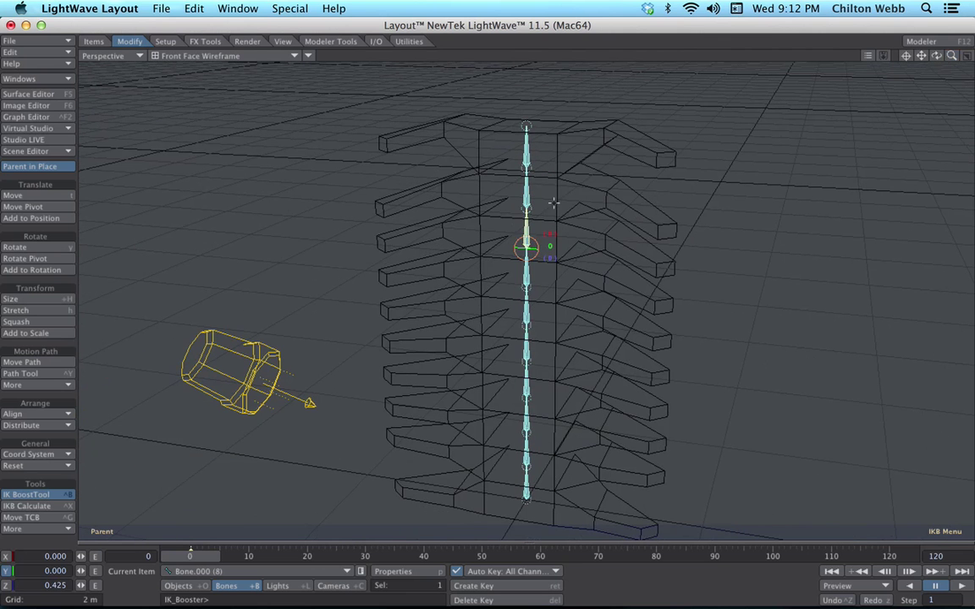
{"action": "left_click", "coordinate": [526, 209]}
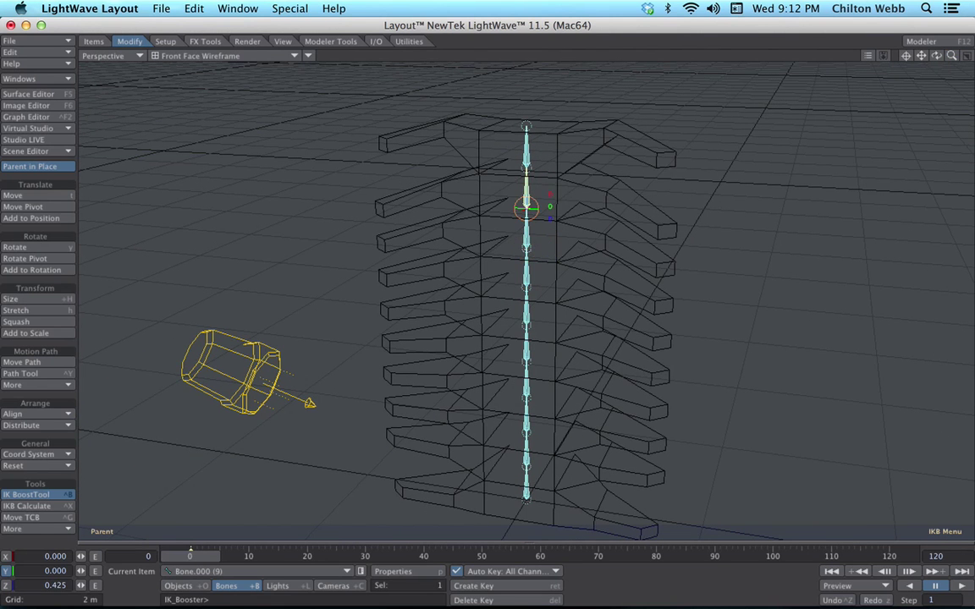
{"action": "right_click", "coordinate": [550, 196]}
{"action": "left_click", "coordinate": [549, 198]}
{"action": "right_click", "coordinate": [549, 218]}
{"action": "left_click", "coordinate": [548, 219]}
Lock the topmost bone's red and blue rotation channels and test the chain from its tip joint.
{"action": "left_click", "coordinate": [527, 168]}
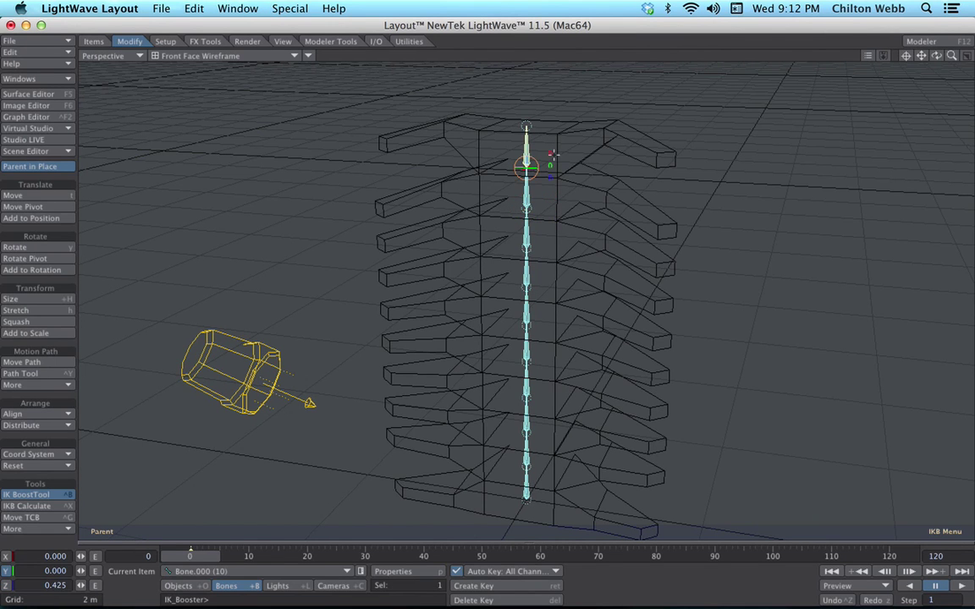
{"action": "right_click", "coordinate": [552, 156]}
{"action": "left_click", "coordinate": [553, 156]}
{"action": "left_click", "coordinate": [550, 180], "text": "ctrl+shift"}
{"action": "mouse_move", "coordinate": [526, 125]}
{"action": "left_mouse_down"}
{"action": "mouse_move", "coordinate": [642, 164]}
{"action": "mouse_move", "coordinate": [573, 275]}
{"action": "mouse_move", "coordinate": [426, 289]}
{"action": "mouse_move", "coordinate": [378, 280]}
{"action": "mouse_move", "coordinate": [373, 218]}
{"action": "mouse_move", "coordinate": [638, 257]}
{"action": "mouse_move", "coordinate": [688, 364]}
{"action": "mouse_move", "coordinate": [647, 266]}
{"action": "mouse_move", "coordinate": [526, 125]}
{"action": "left_mouse_up"}
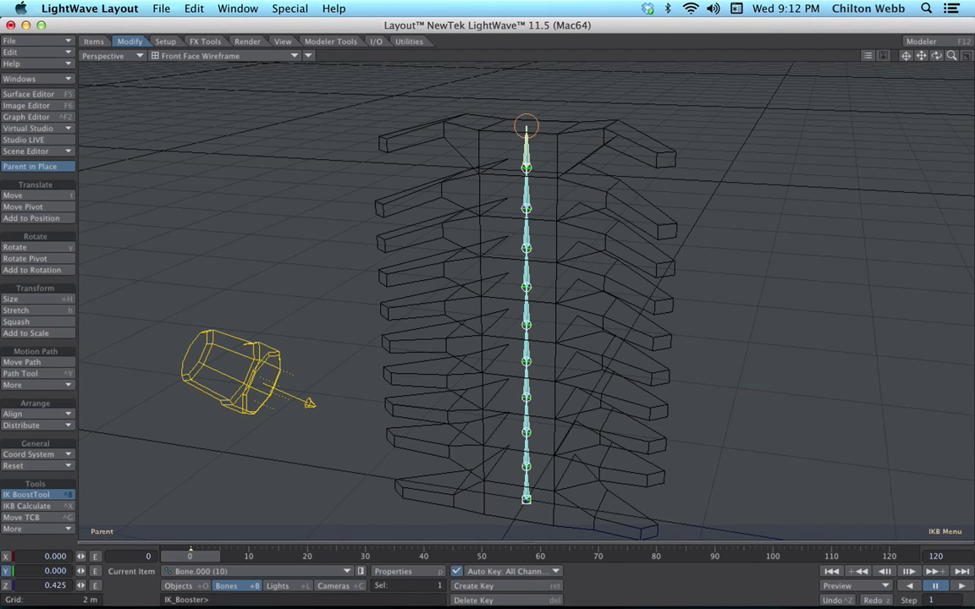
{"action": "left_click_drag", "start_coordinate": [497, 342], "coordinate": [479, 357], "text": "alt"}
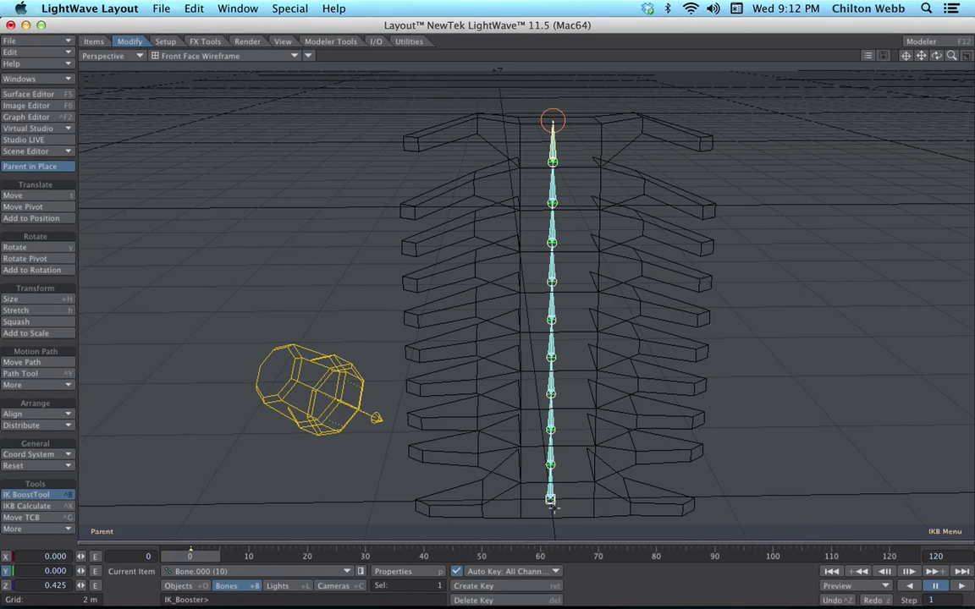
{"action": "left_click", "coordinate": [552, 162]}
{"action": "right_click", "coordinate": [546, 506]}
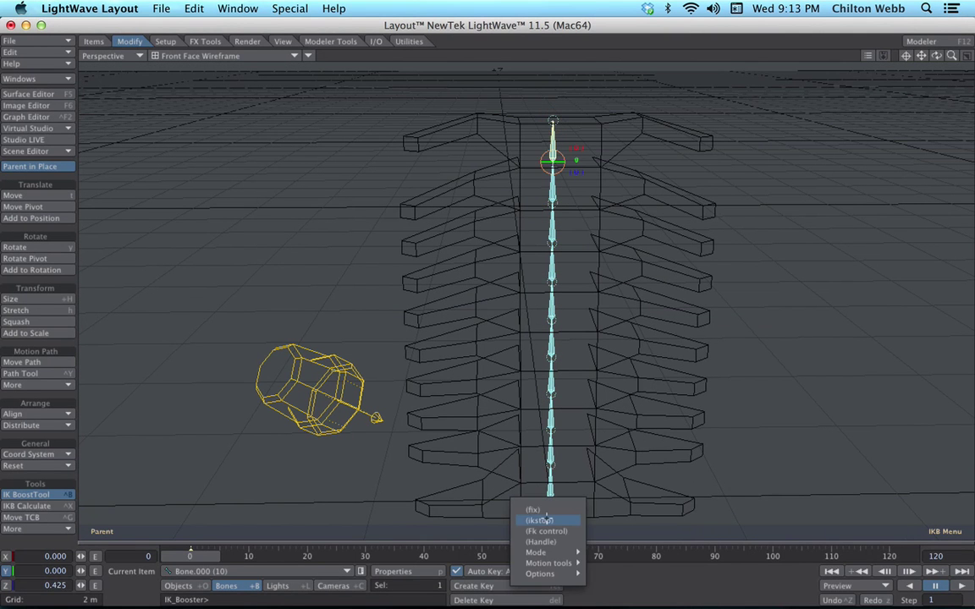
{"action": "left_click", "coordinate": [546, 508]}
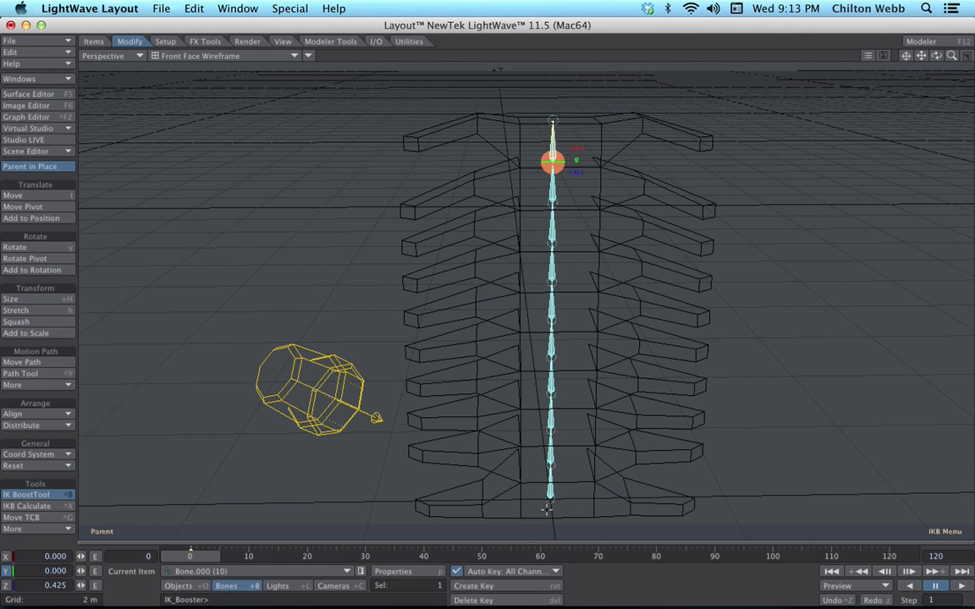
{"action": "right_click", "coordinate": [551, 161]}
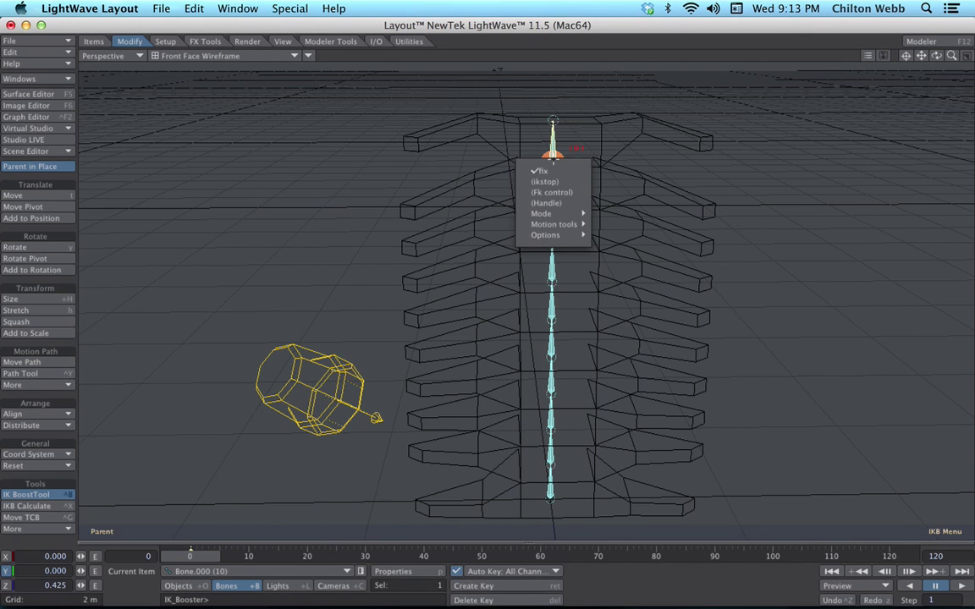
{"action": "left_click", "coordinate": [554, 167]}
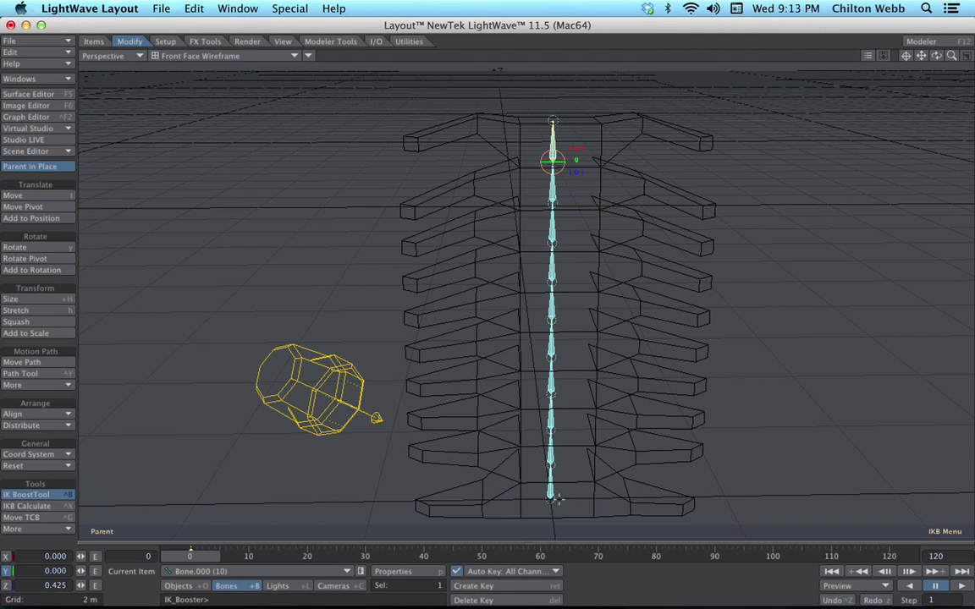
Select the second bone's joint near the spine's base and set it to fix.
{"action": "key", "text": "shift+o"}
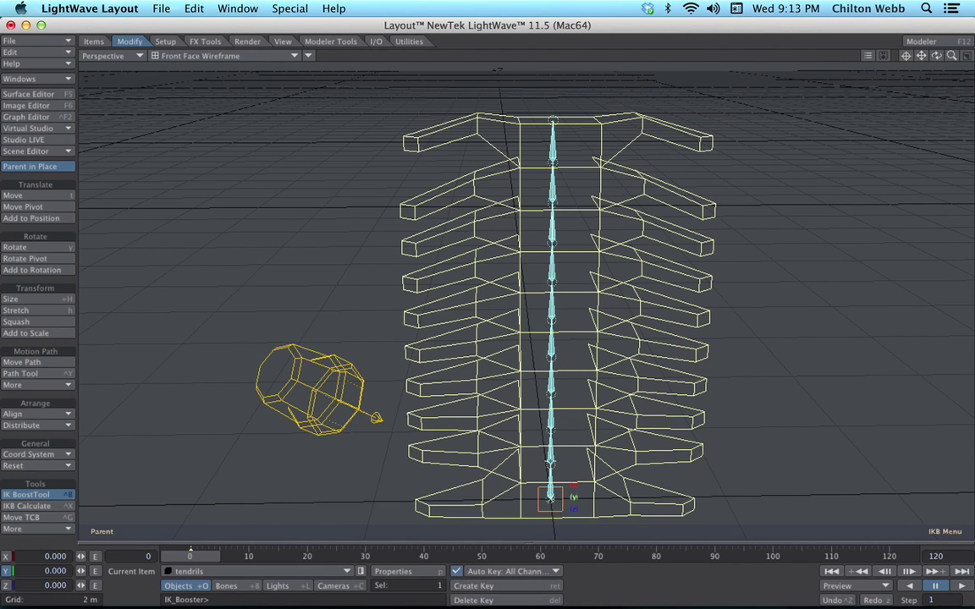
{"action": "key", "text": "shift+b"}
{"action": "right_click", "coordinate": [550, 465]}
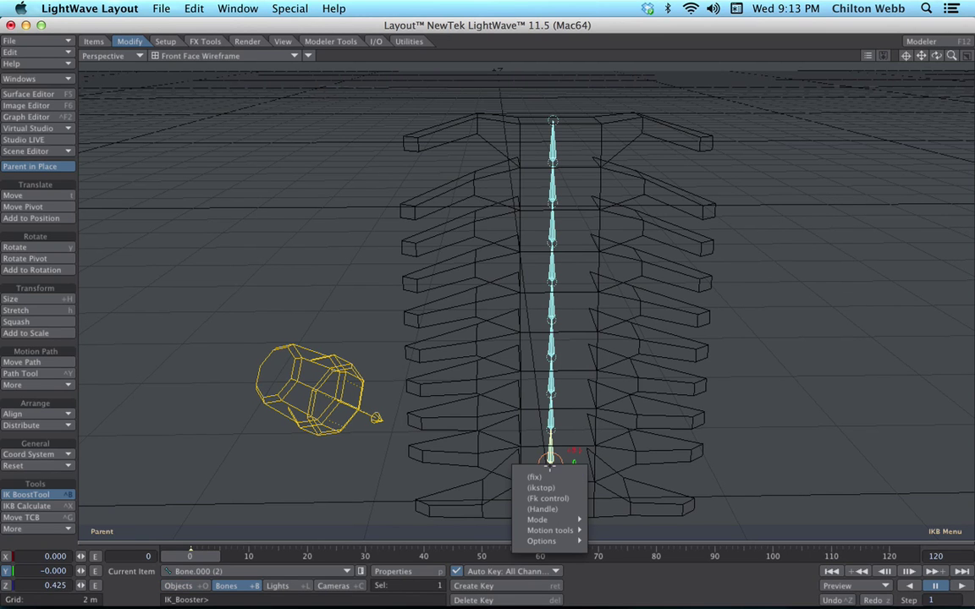
{"action": "left_click", "coordinate": [550, 475]}
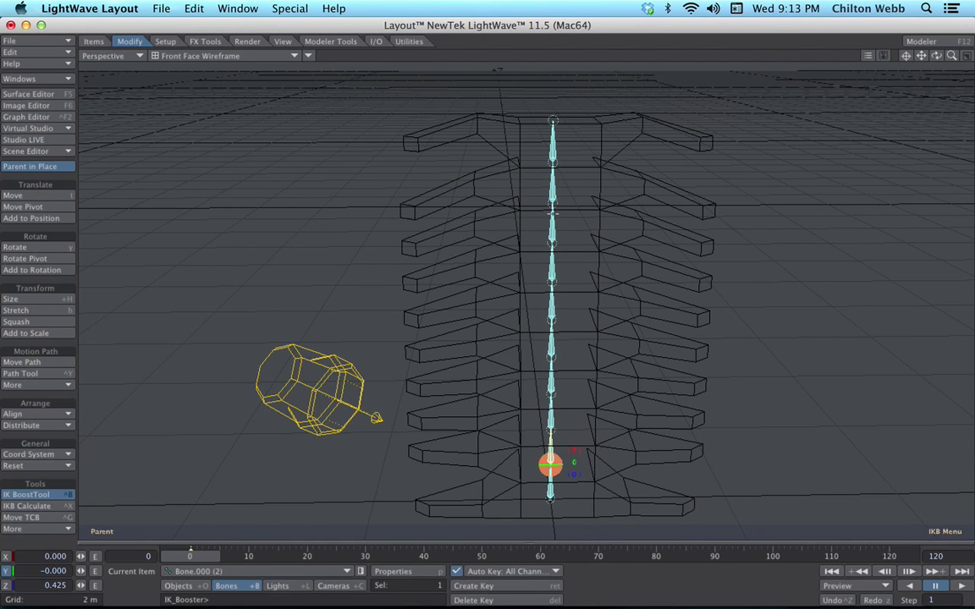
Try pulling the spine's tip joint straight down and curling it toward the base from a side view, undoing each pull.
{"action": "left_click_drag", "start_coordinate": [554, 119], "coordinate": [553, 217]}
{"action": "key", "text": "super+z"}
{"action": "left_click_drag", "start_coordinate": [393, 267], "coordinate": [622, 287], "text": "alt"}
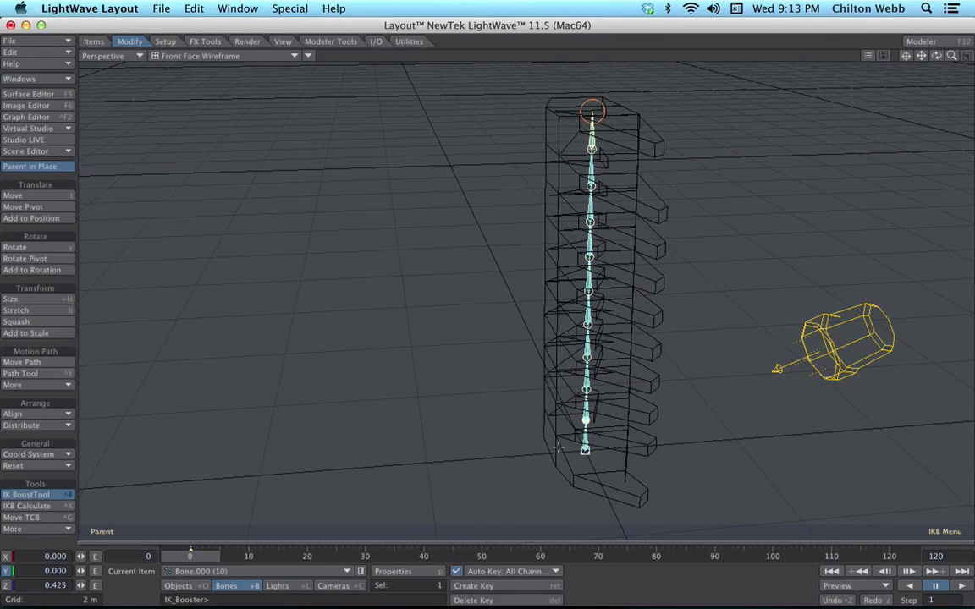
{"action": "left_click", "coordinate": [585, 450]}
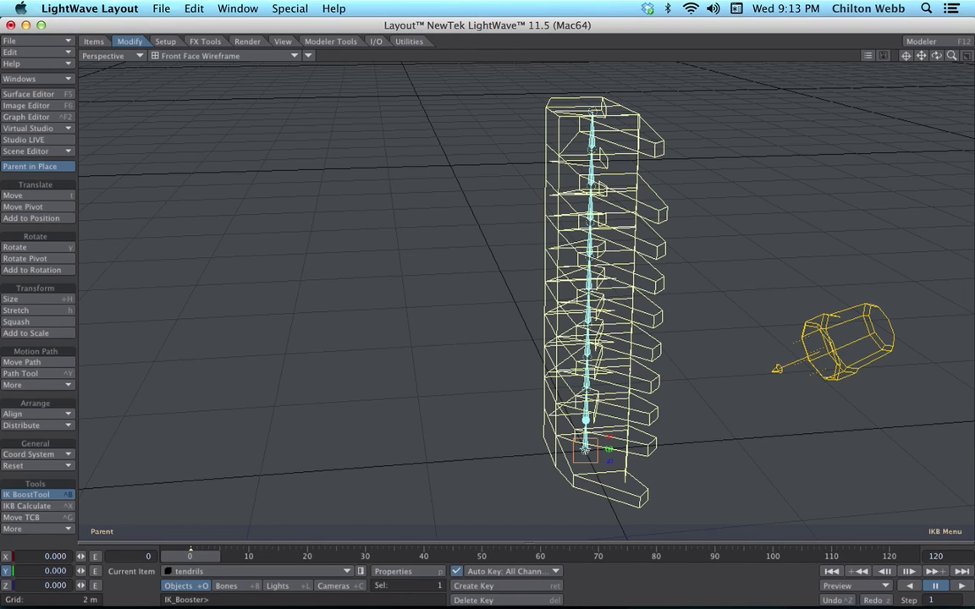
{"action": "left_click", "coordinate": [586, 420]}
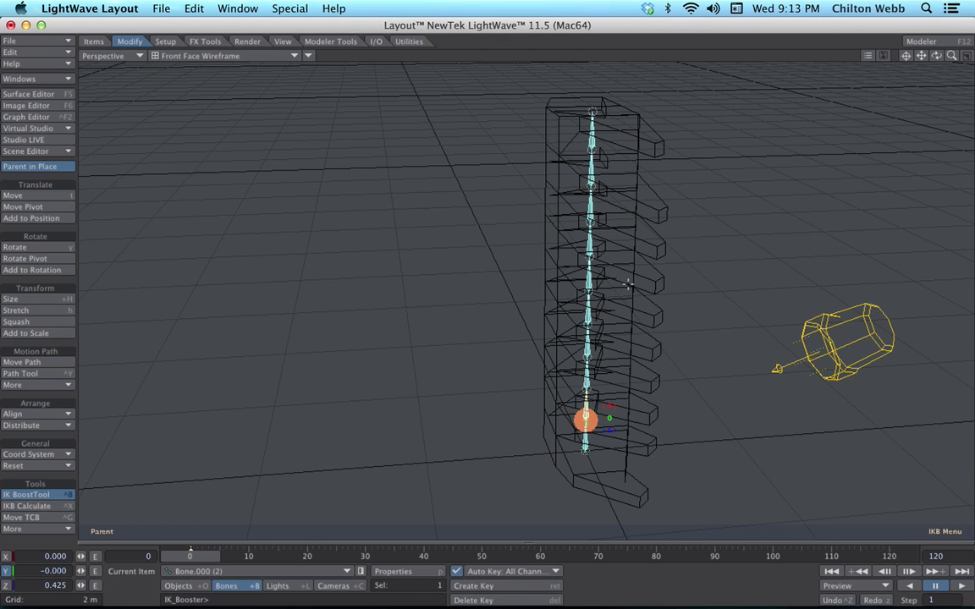
{"action": "left_click", "coordinate": [593, 111]}
{"action": "left_click_drag", "start_coordinate": [592, 111], "coordinate": [633, 410]}
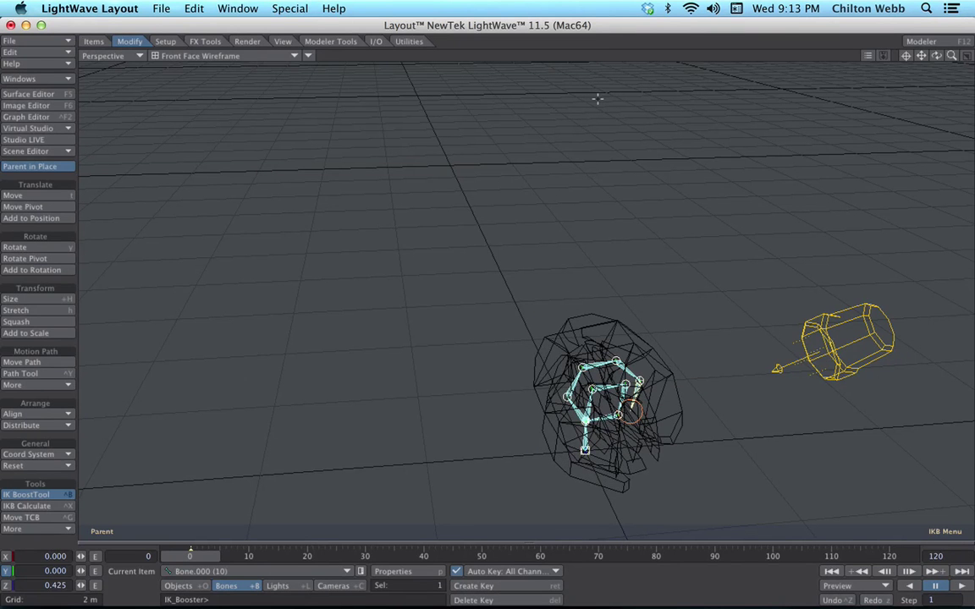
{"action": "key", "text": "super+z"}
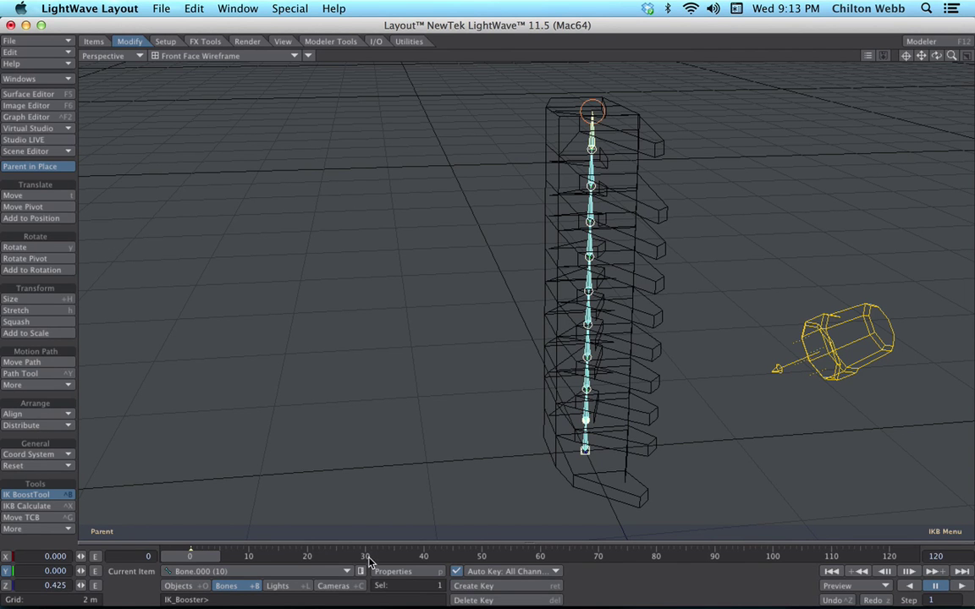
At frame 60, pull the spine's tip joint down toward the base so the chain curls up.
{"action": "left_click", "coordinate": [542, 557]}
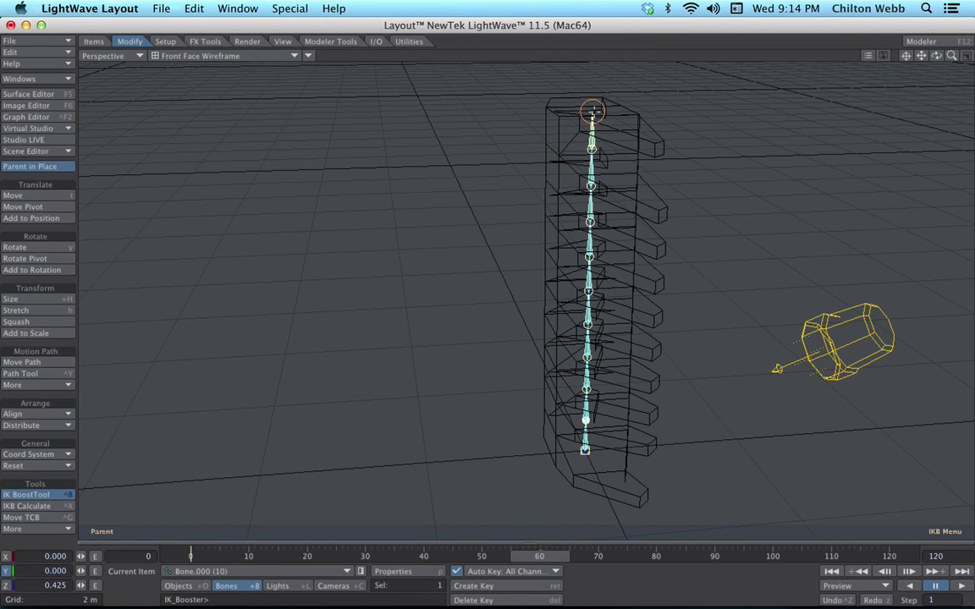
{"action": "left_click_drag", "start_coordinate": [593, 108], "coordinate": [611, 385]}
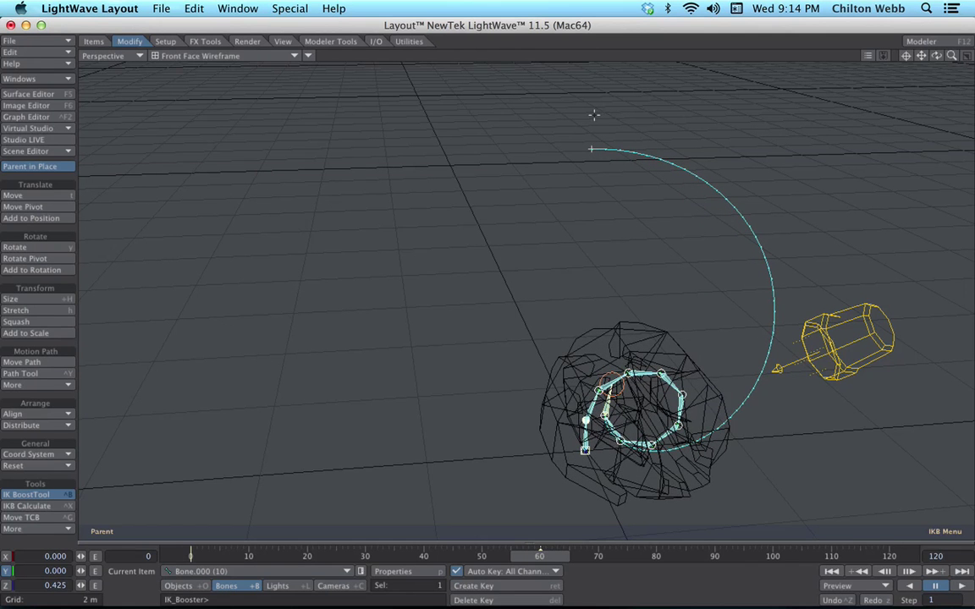
Rotate the upper and middle bones one by one from the tip toward the base at frame 60 to tighten the curl.
{"action": "key", "text": "shift+a"}
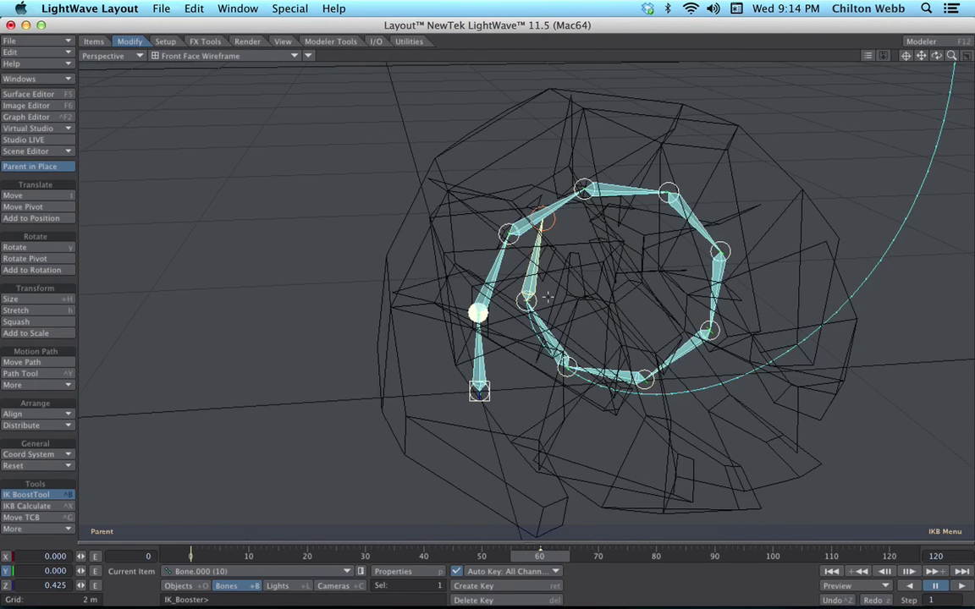
{"action": "left_click", "coordinate": [531, 302]}
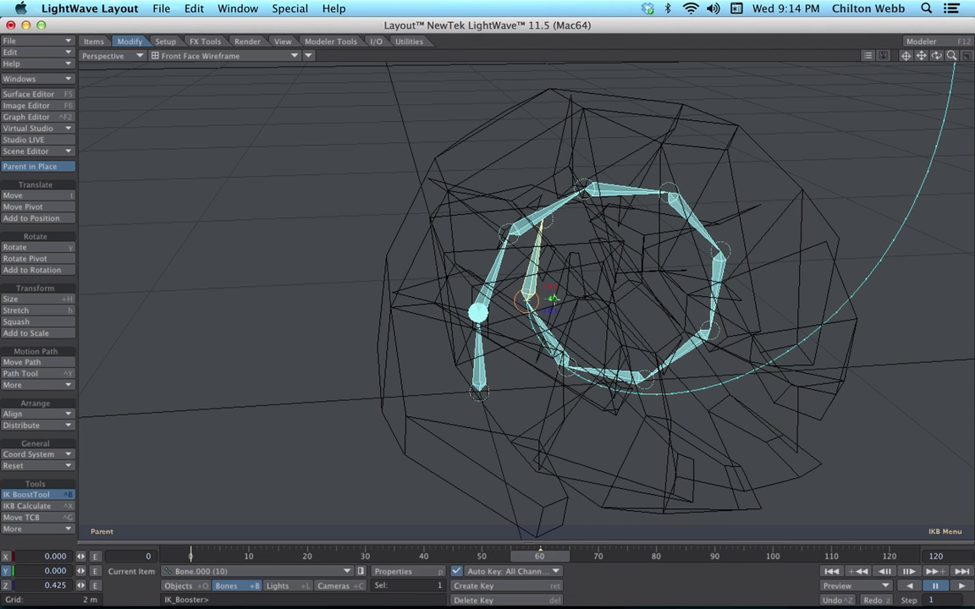
{"action": "left_click_drag", "start_coordinate": [550, 299], "coordinate": [560, 299]}
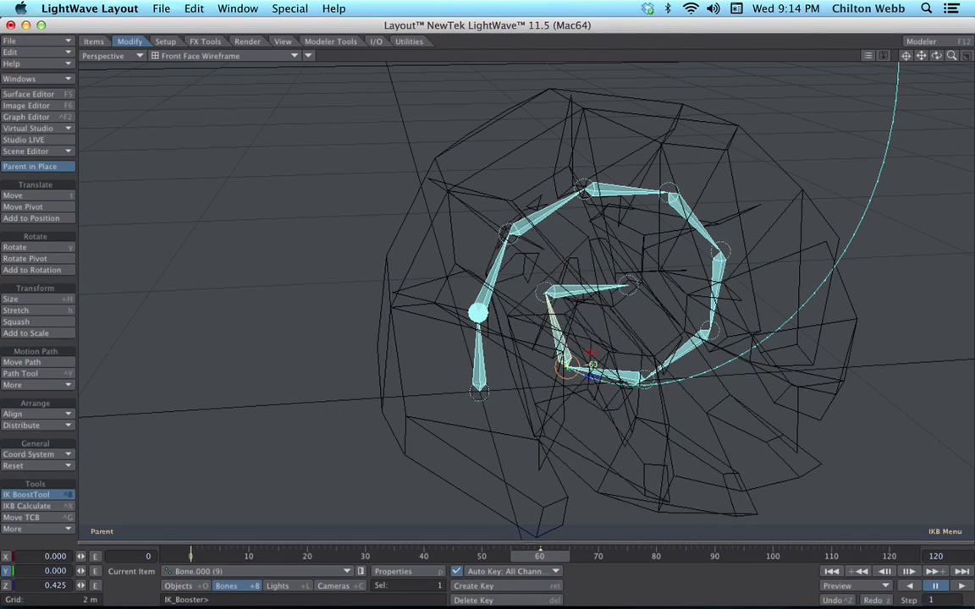
{"action": "left_click", "coordinate": [643, 377]}
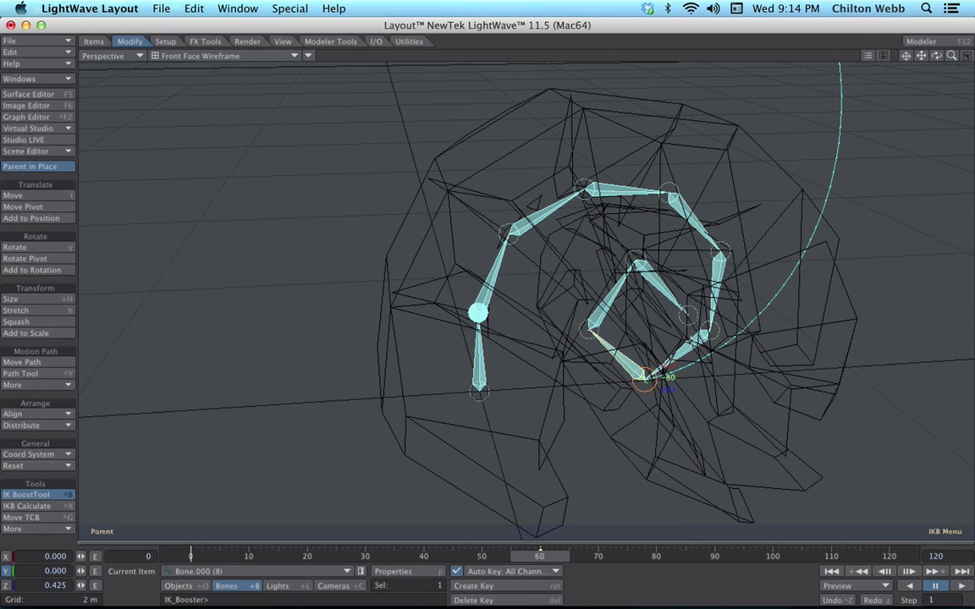
{"action": "key", "text": "Up"}
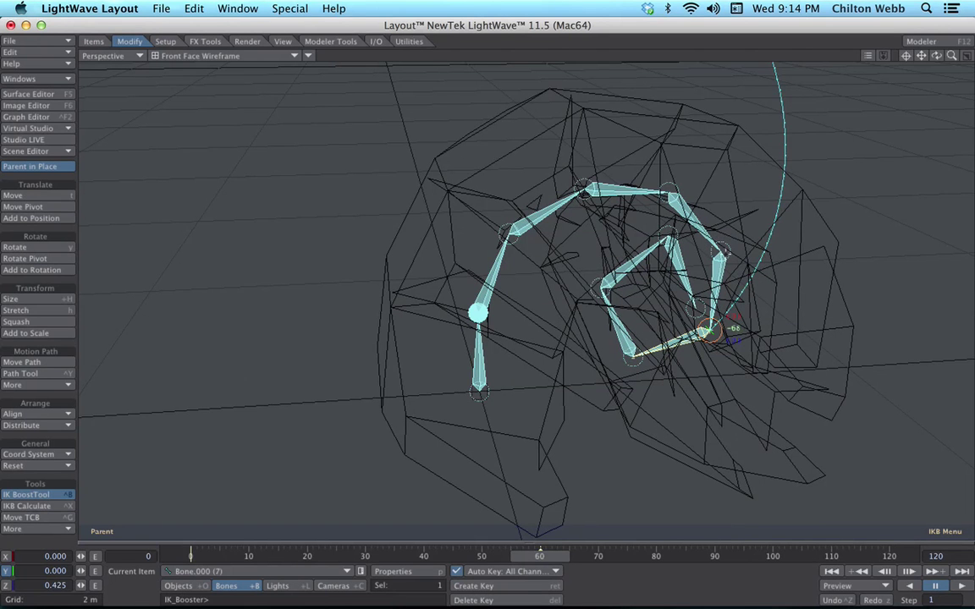
{"action": "key", "text": "Up"}
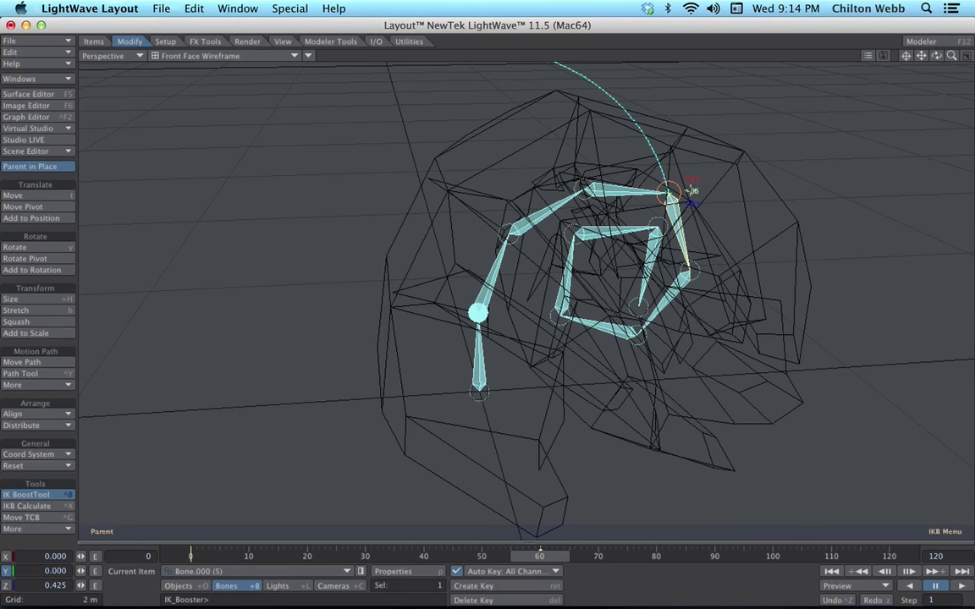
{"action": "left_click", "coordinate": [591, 188]}
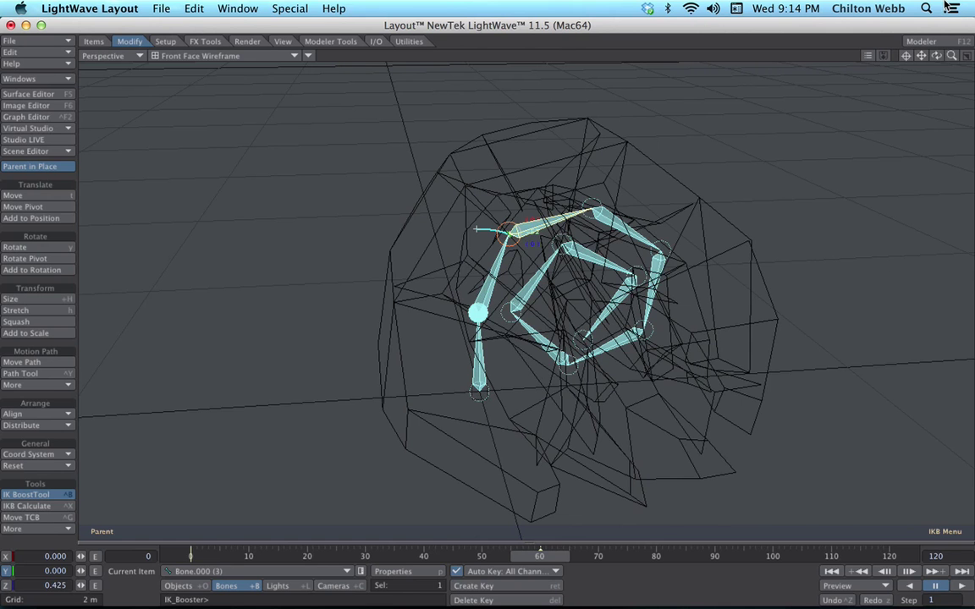
Return to frame 0 and create a motion key of the straight pose at frame 120 for all items.
{"action": "left_click_drag", "start_coordinate": [951, 56], "coordinate": [950, 104]}
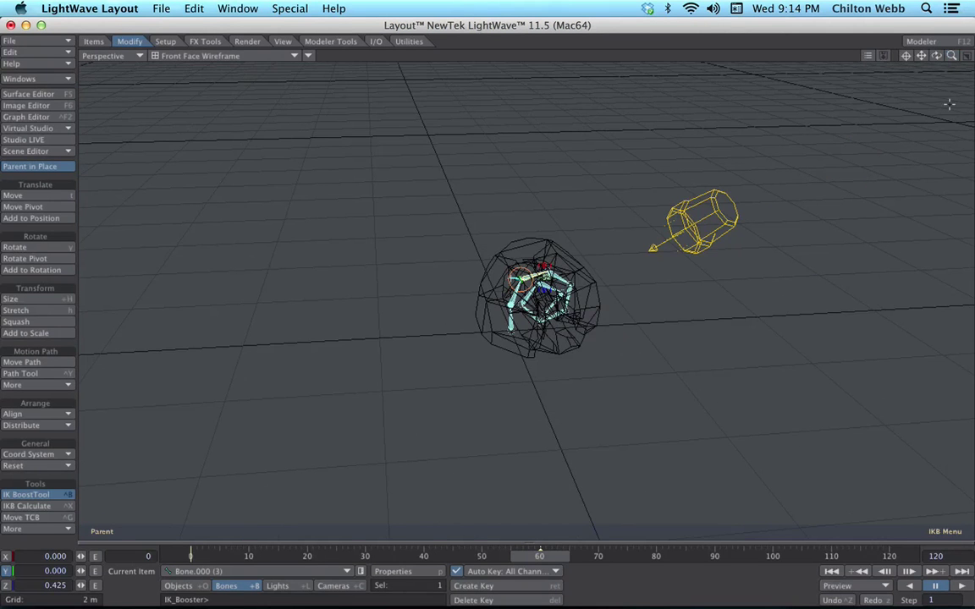
{"action": "left_click_drag", "start_coordinate": [936, 56], "coordinate": [781, 305]}
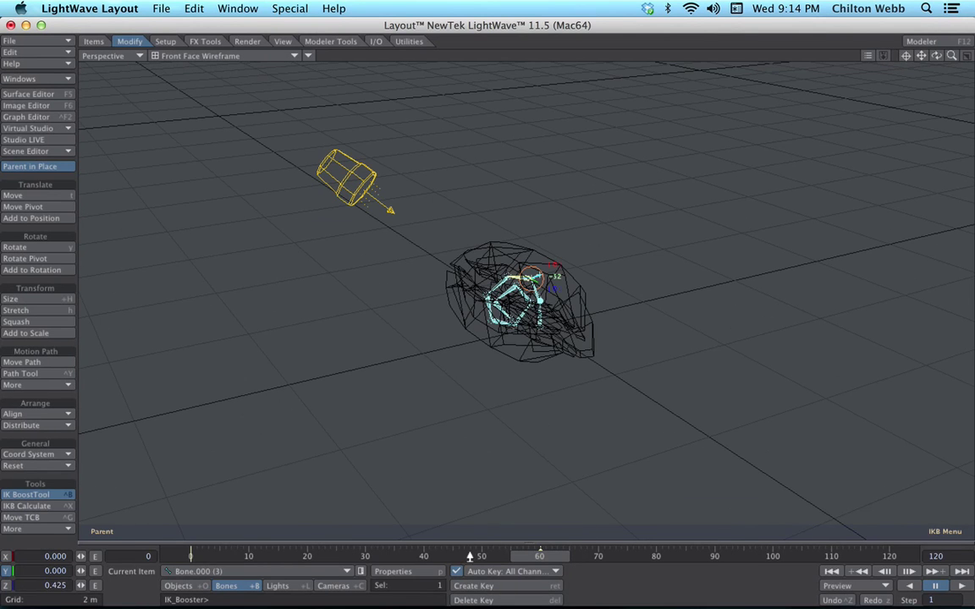
{"action": "left_click", "coordinate": [192, 557]}
{"action": "key", "text": "Return"}
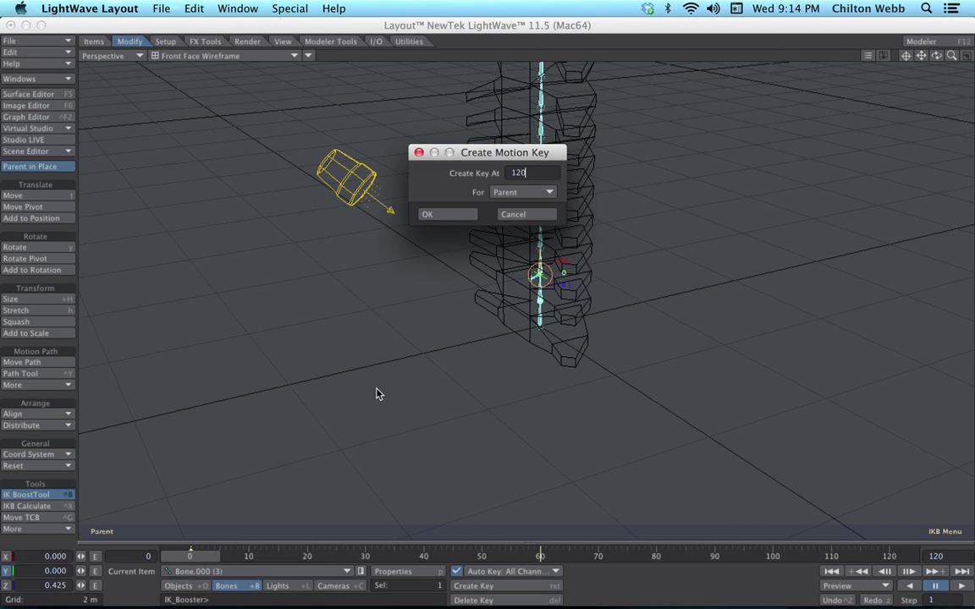
{"action": "left_click", "coordinate": [523, 192]}
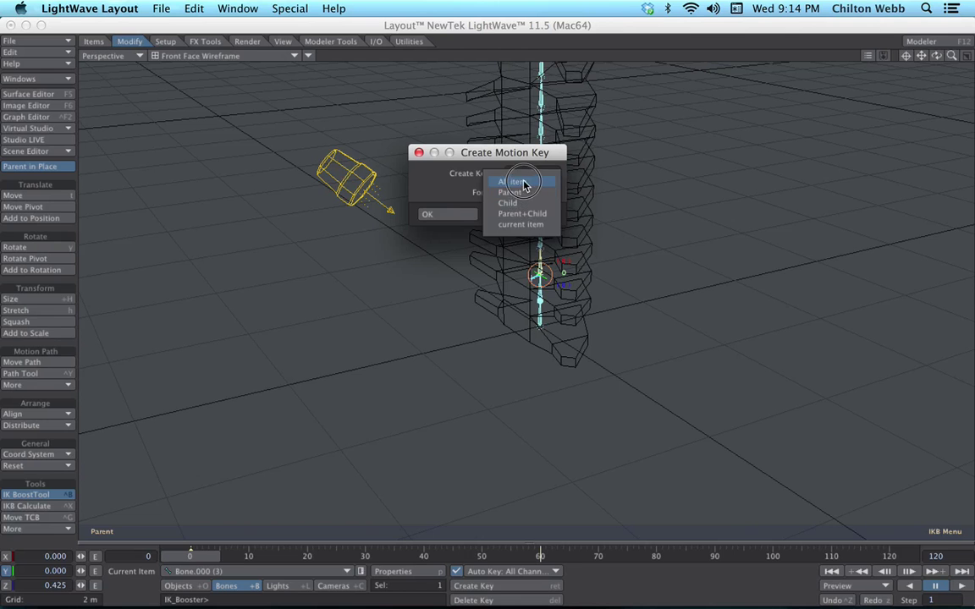
{"action": "left_click", "coordinate": [519, 182]}
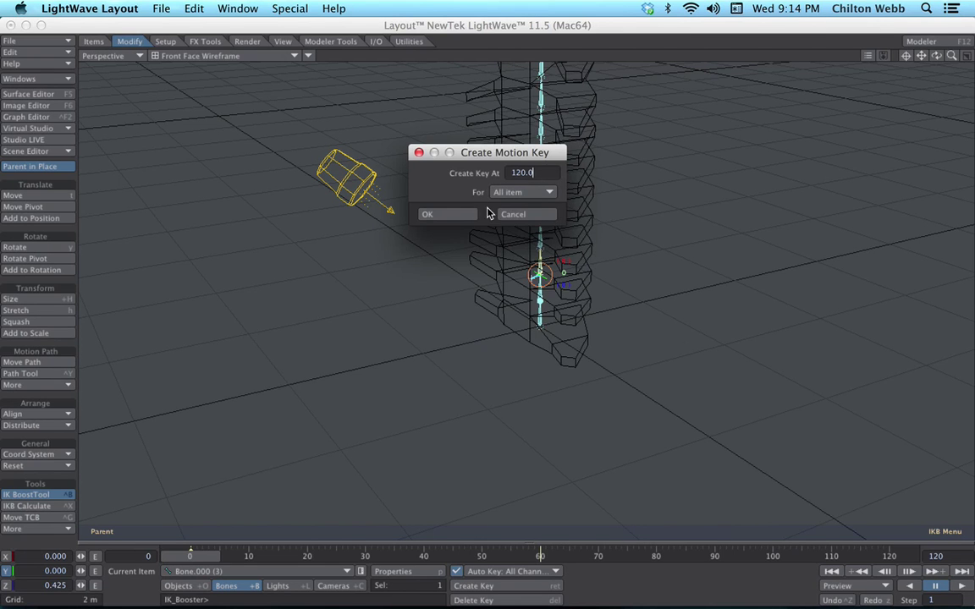
{"action": "left_click", "coordinate": [461, 214]}
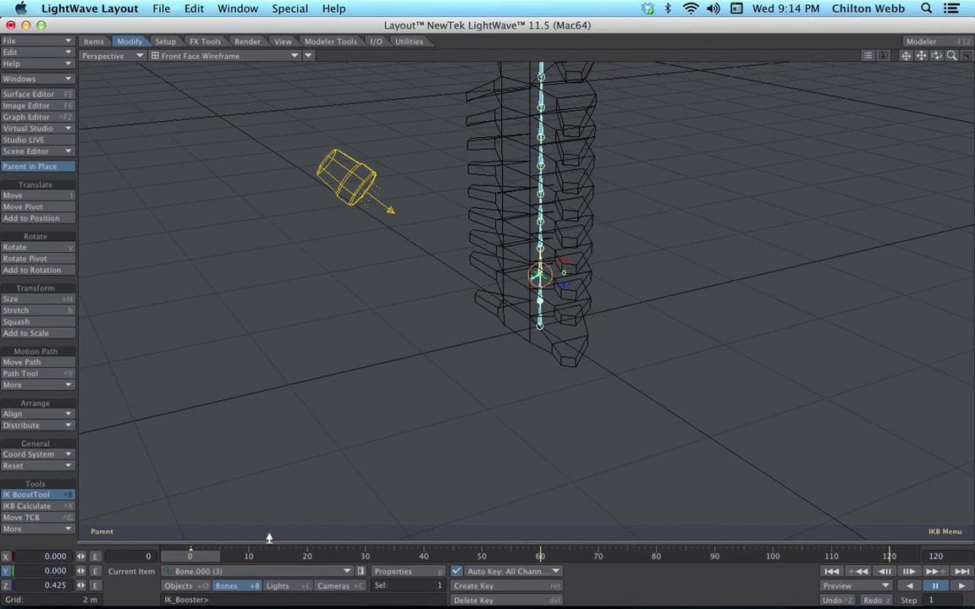
Play back the curl animation, including in Shaded Solid display, and examine the spine's deformation from several sides.
{"action": "left_click", "coordinate": [961, 586]}
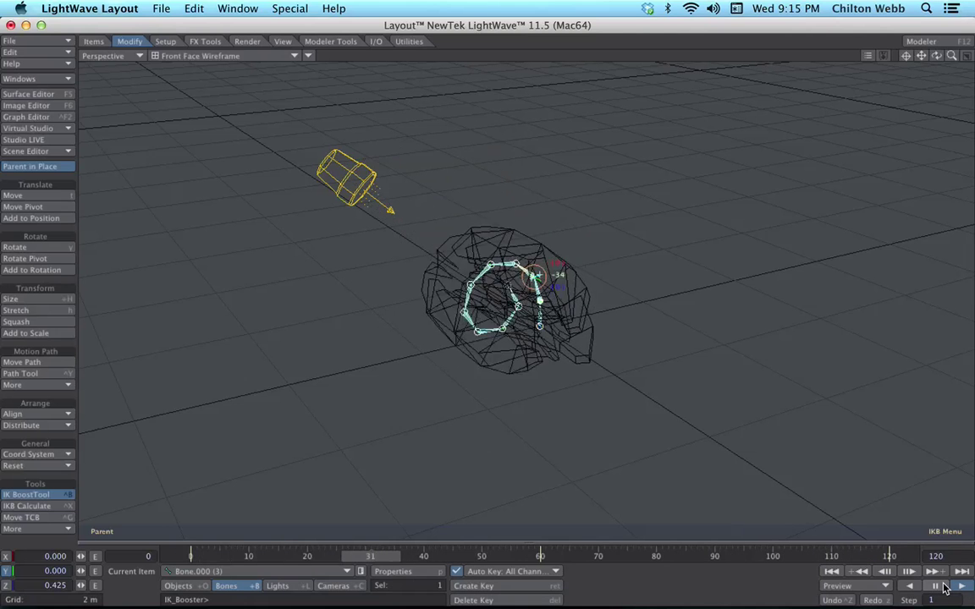
{"action": "left_click", "coordinate": [941, 586]}
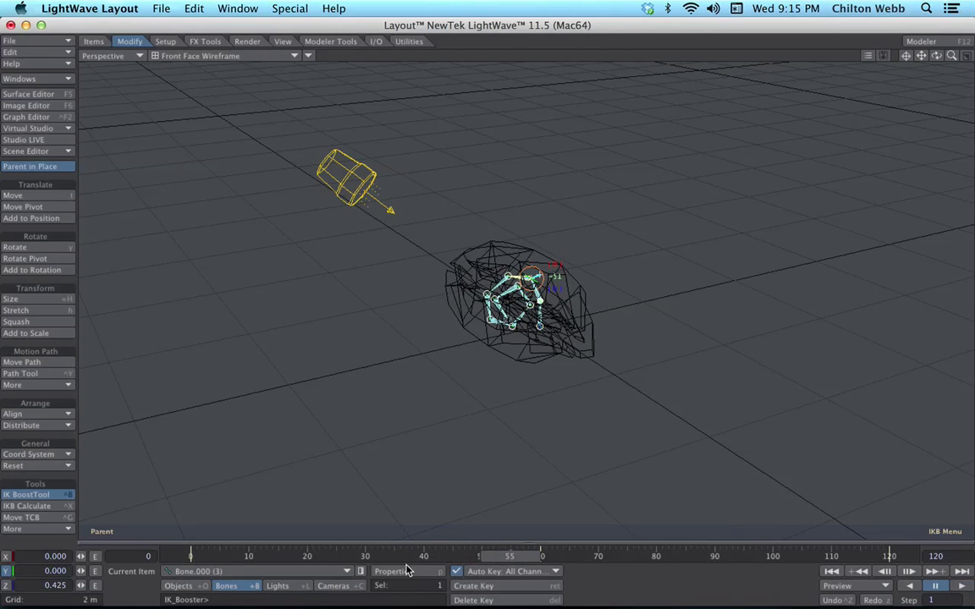
{"action": "left_click", "coordinate": [263, 56]}
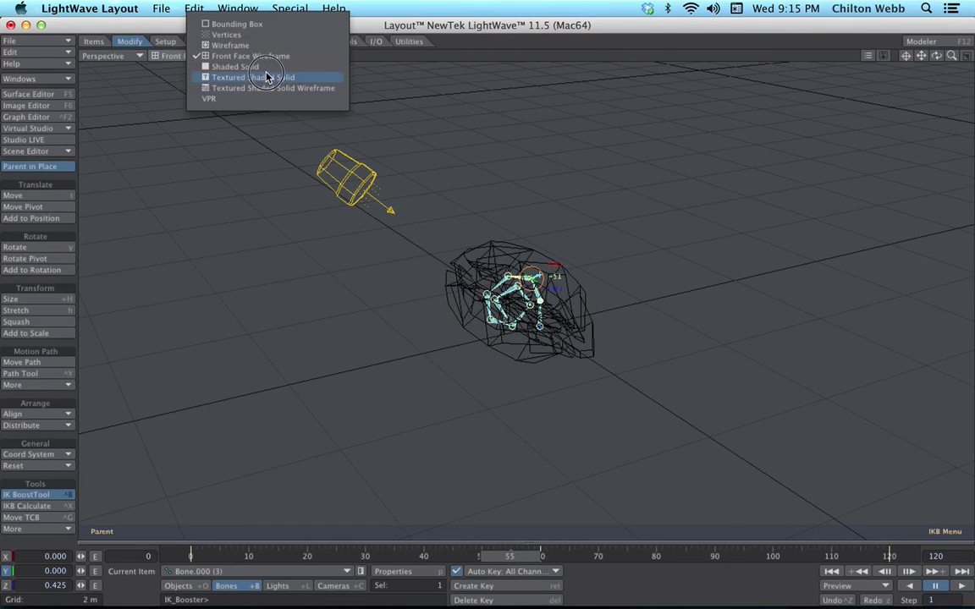
{"action": "left_click", "coordinate": [266, 74]}
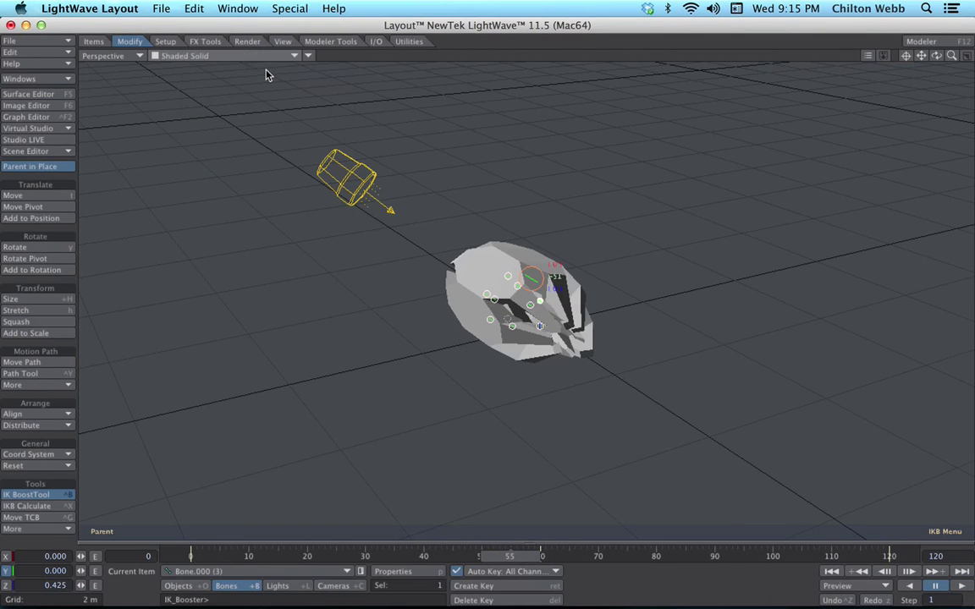
{"action": "left_click", "coordinate": [963, 586]}
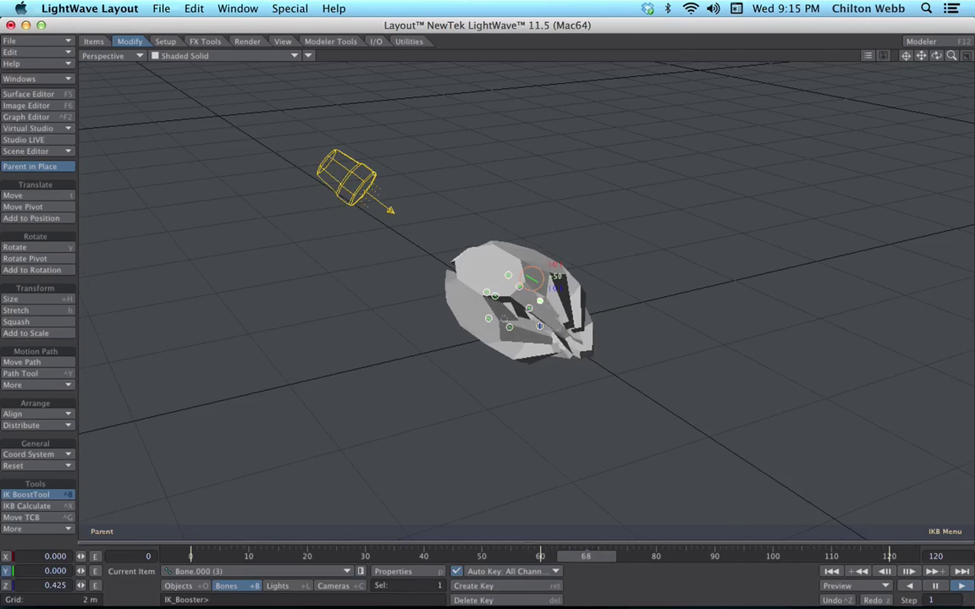
{"action": "left_click_drag", "start_coordinate": [872, 448], "coordinate": [798, 410], "text": "alt"}
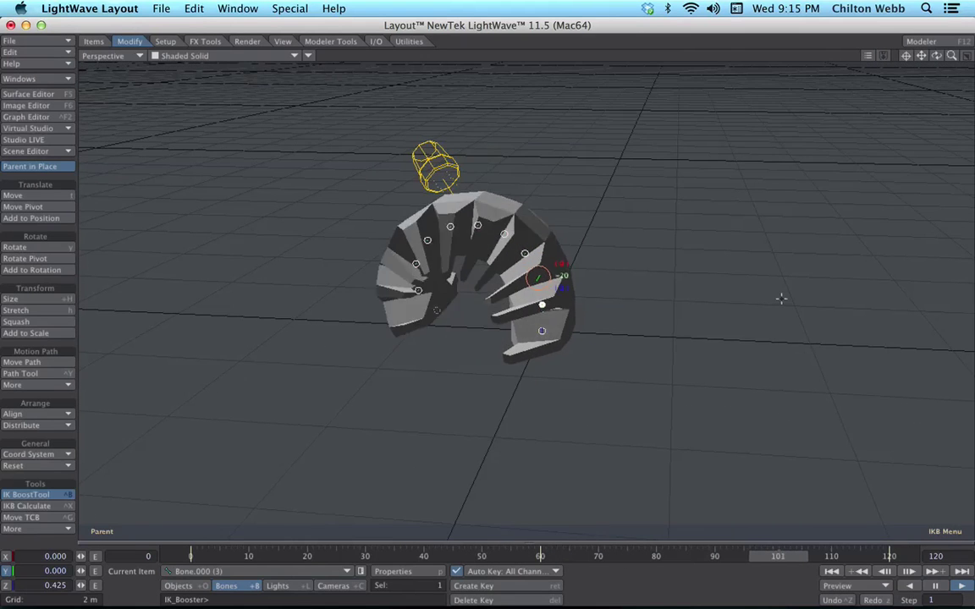
{"action": "mouse_move", "coordinate": [780, 298]}
{"action": "left_mouse_down", "text": "alt"}
{"action": "mouse_move", "coordinate": [892, 316]}
{"action": "mouse_move", "coordinate": [808, 309]}
{"action": "mouse_move", "coordinate": [796, 275]}
{"action": "mouse_move", "coordinate": [806, 308]}
{"action": "mouse_move", "coordinate": [779, 311]}
{"action": "left_mouse_up", "text": "alt"}
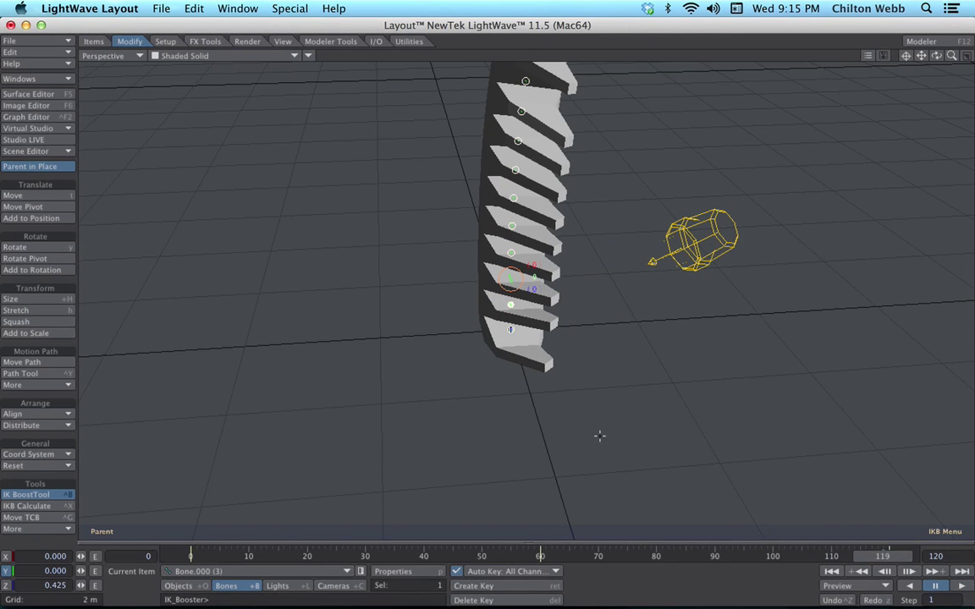
Try Wireframe display for the perspective view and settle on Bounding Box.
{"action": "left_click", "coordinate": [269, 56]}
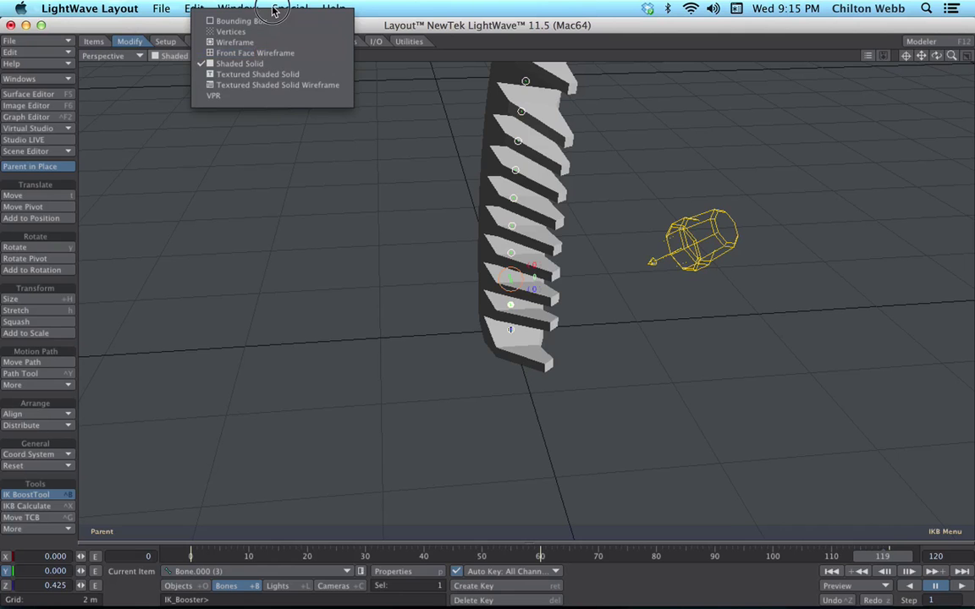
{"action": "left_click", "coordinate": [272, 19]}
{"action": "mouse_move", "coordinate": [569, 322]}
{"action": "left_mouse_down", "text": "alt"}
{"action": "mouse_move", "coordinate": [529, 323]}
{"action": "mouse_move", "coordinate": [568, 323]}
{"action": "left_mouse_up", "text": "alt"}
{"action": "left_click", "coordinate": [277, 57]}
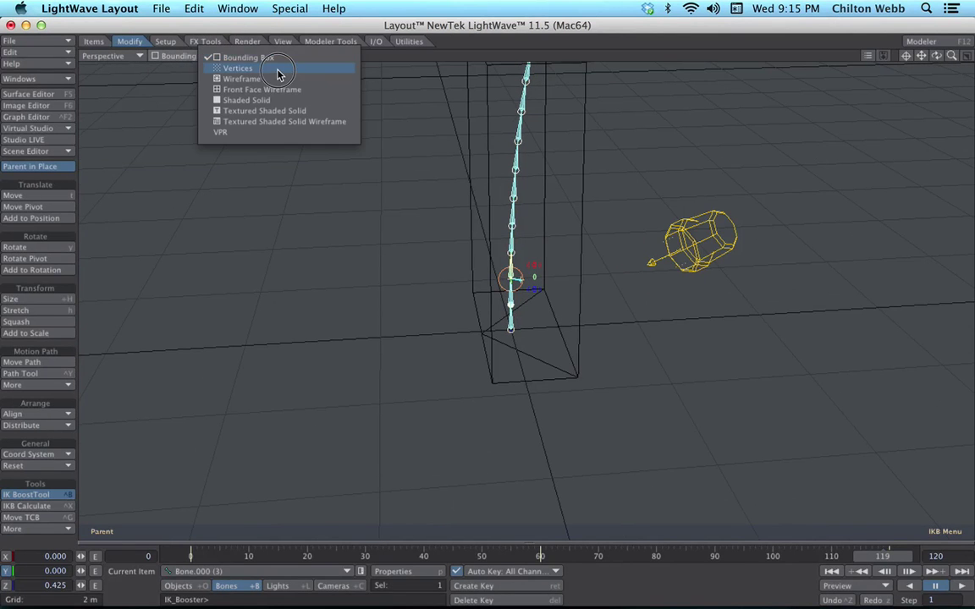
{"action": "left_click", "coordinate": [275, 80]}
{"action": "mouse_move", "coordinate": [462, 274]}
{"action": "left_mouse_down", "text": "alt"}
{"action": "mouse_move", "coordinate": [508, 274]}
{"action": "mouse_move", "coordinate": [462, 274]}
{"action": "left_mouse_up", "text": "alt"}
{"action": "left_click", "coordinate": [313, 56]}
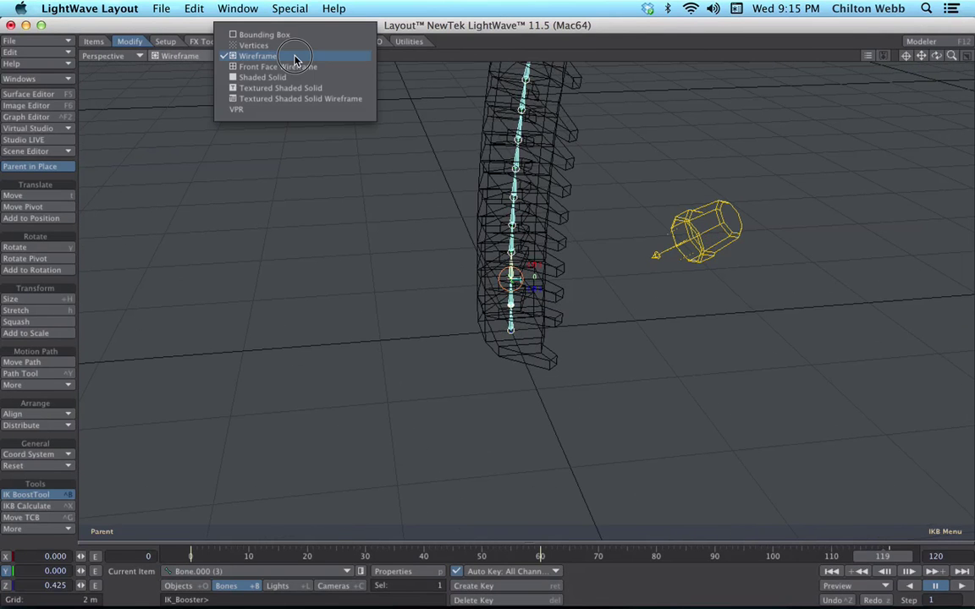
{"action": "left_click", "coordinate": [286, 36]}
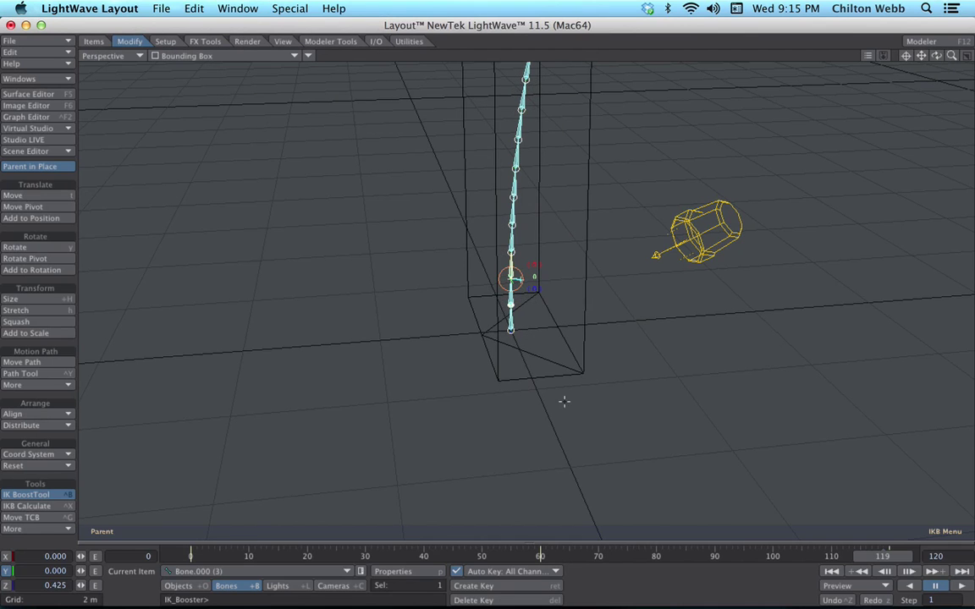
Assign weight map x9 to the lowest bone, with Use Weight Map Only and Weight Normalization turned on.
{"action": "key", "text": "Down"}
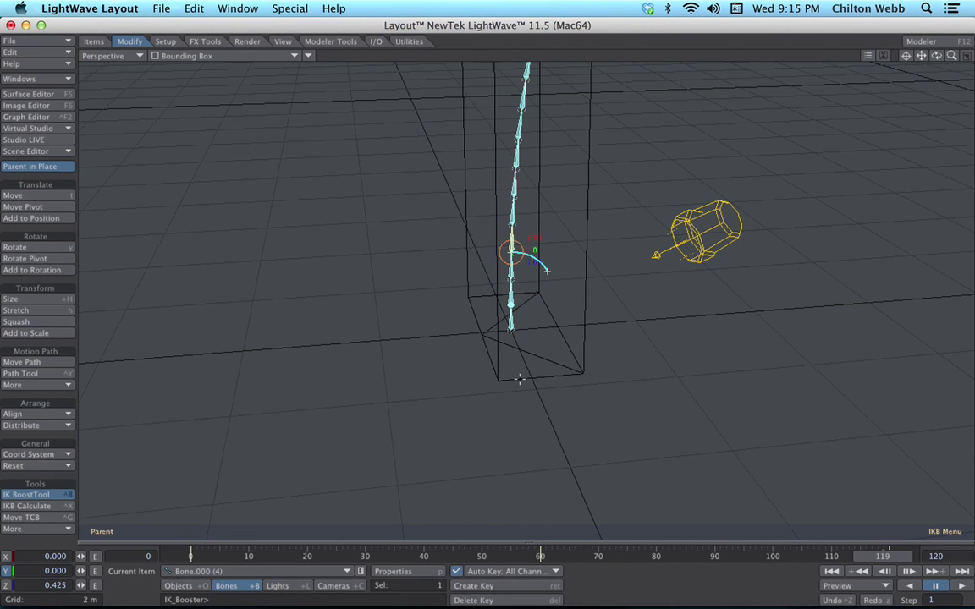
{"action": "key", "text": "Up"}
{"action": "key", "text": "Up"}
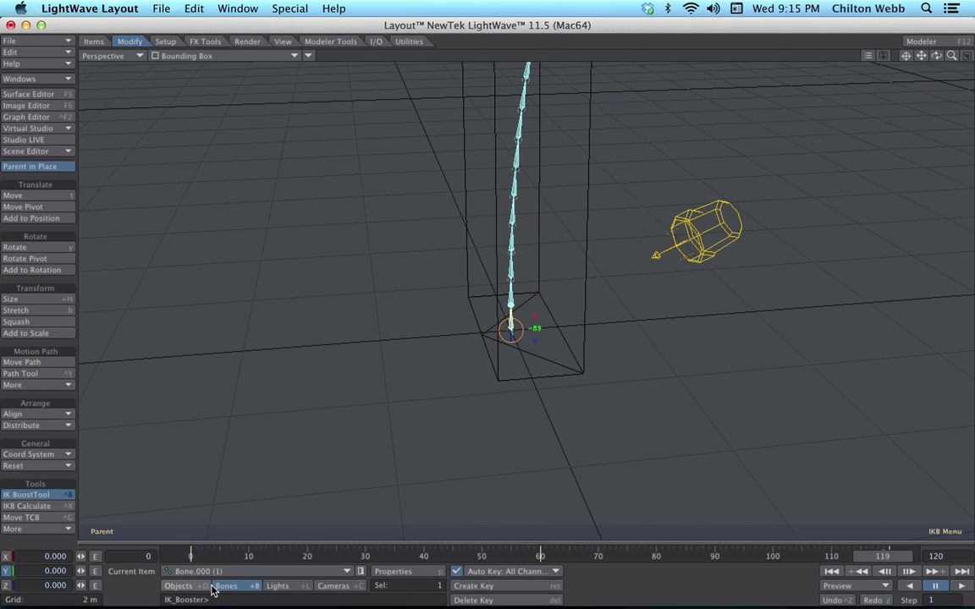
{"action": "left_click", "coordinate": [433, 572]}
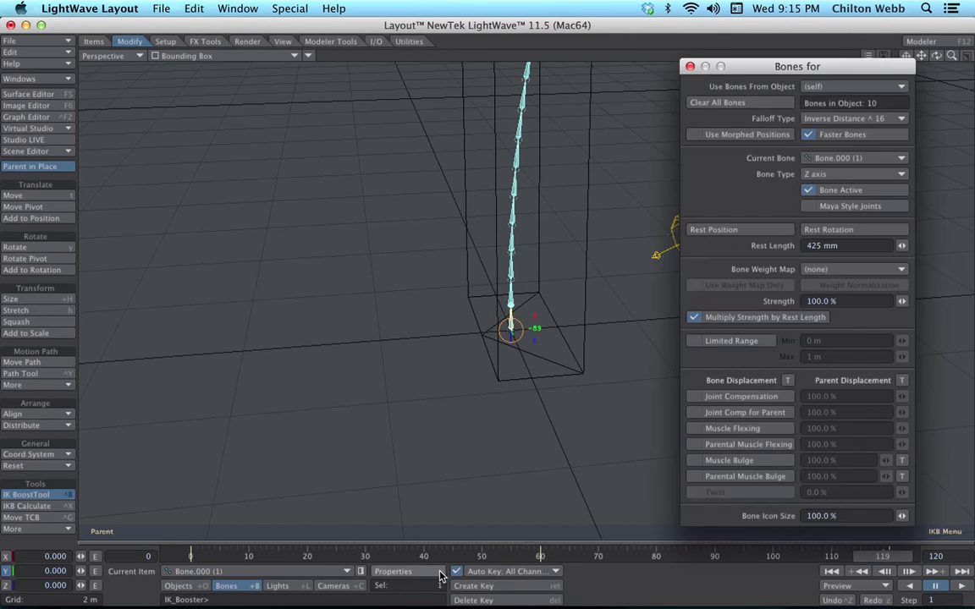
{"action": "left_click", "coordinate": [813, 271]}
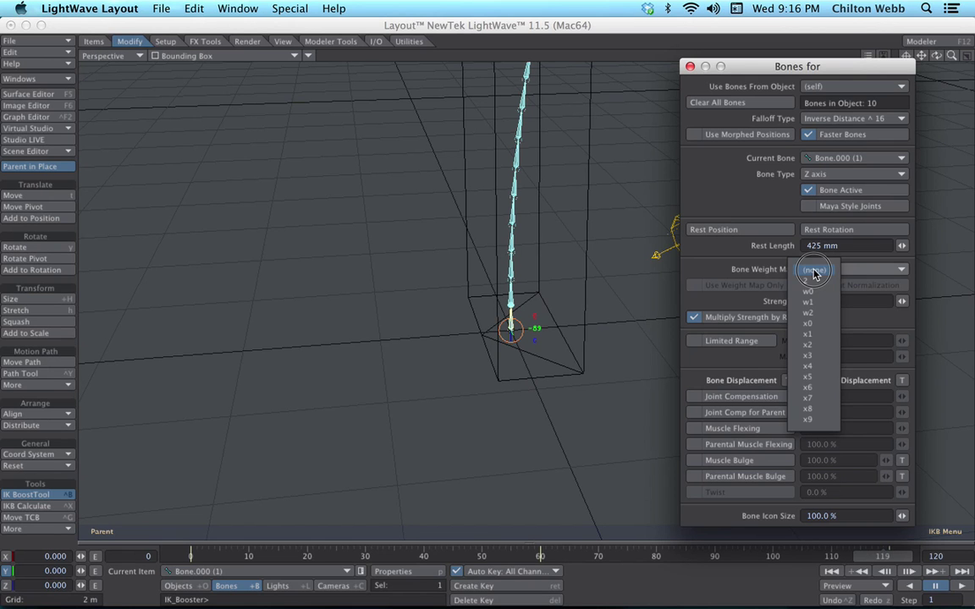
{"action": "left_click", "coordinate": [809, 419]}
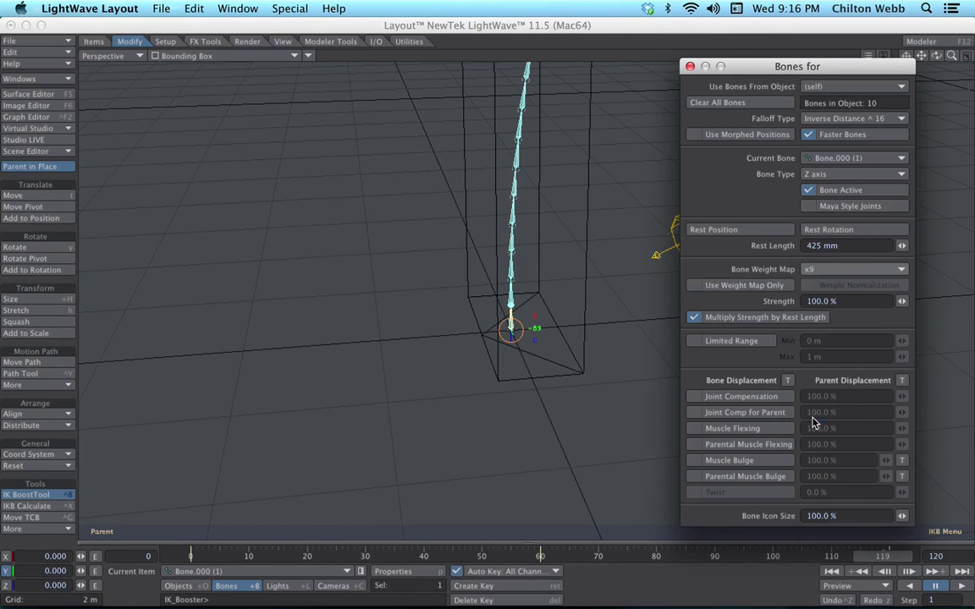
{"action": "left_click", "coordinate": [716, 286]}
{"action": "left_click", "coordinate": [826, 285]}
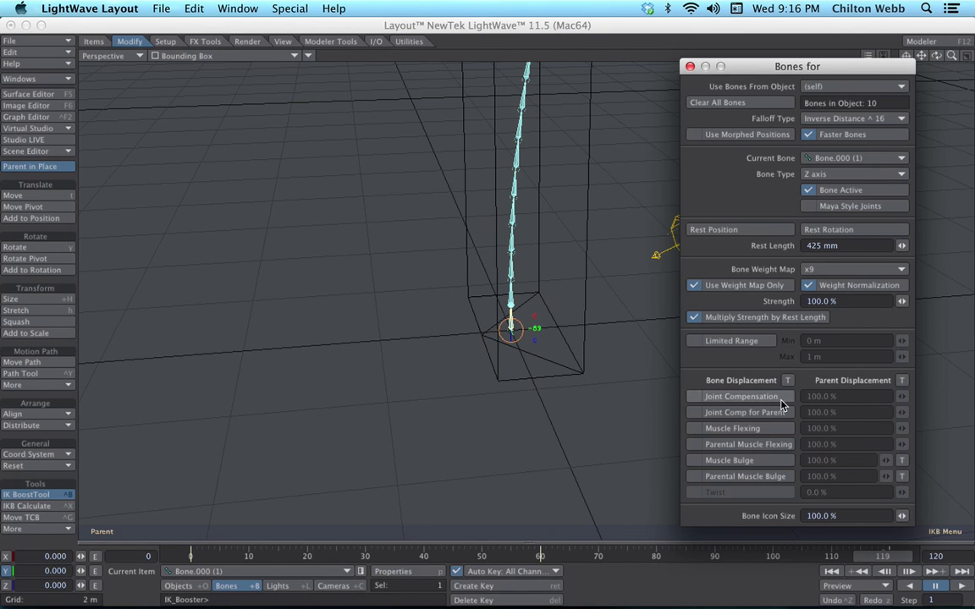
{"action": "left_click", "coordinate": [690, 67]}
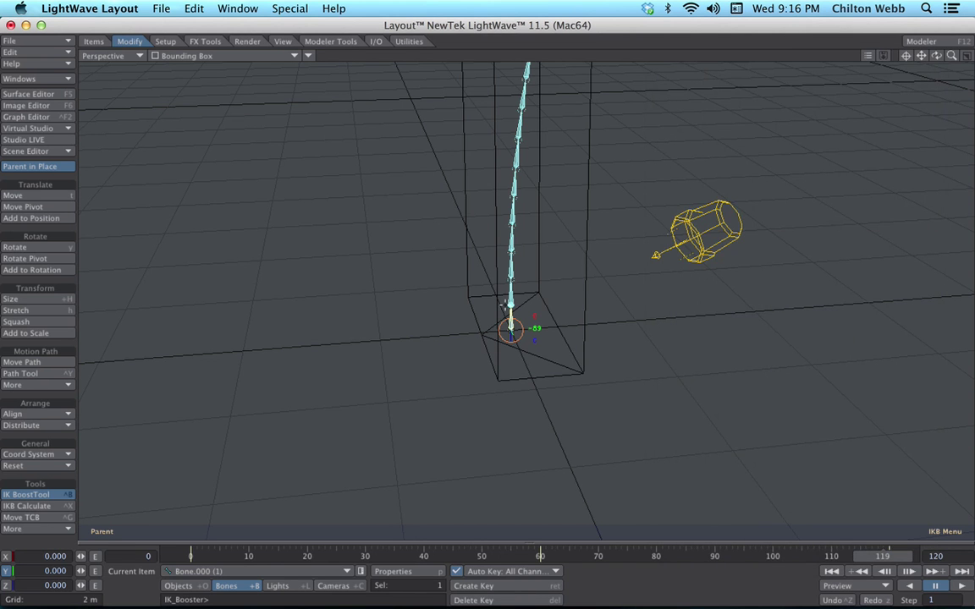
Assign weight map x8 to the second bone from the base, with Use Weight Map Only and Weight Normalization turned on.
{"action": "key", "text": "Up"}
{"action": "key", "text": "Down"}
{"action": "key", "text": "Down"}
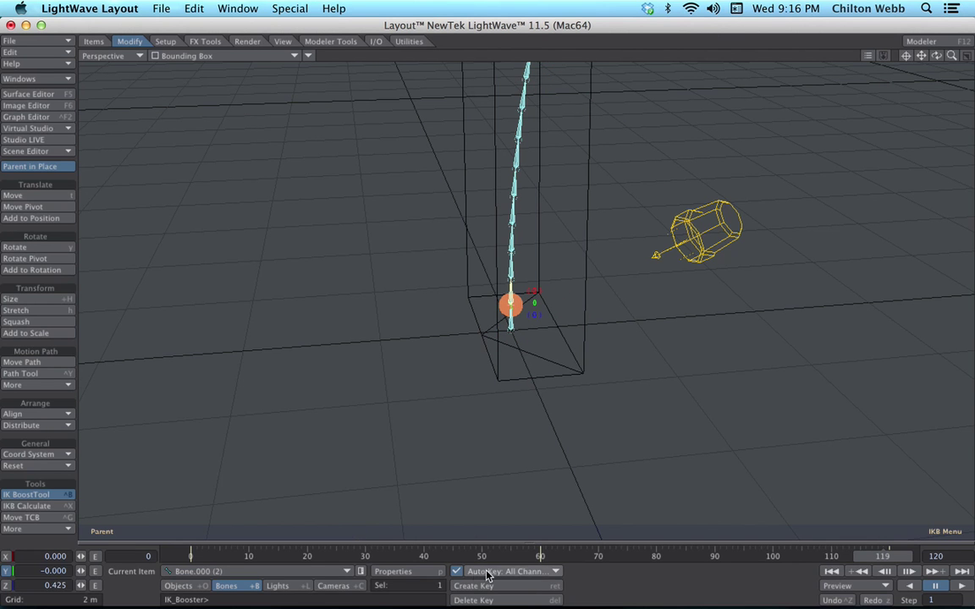
{"action": "left_click", "coordinate": [403, 572]}
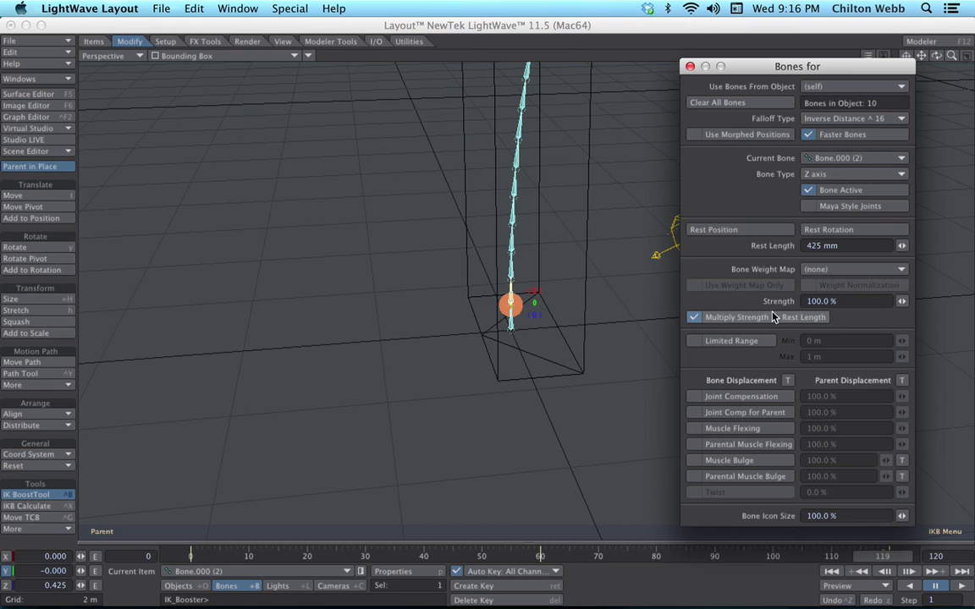
{"action": "left_click", "coordinate": [830, 270]}
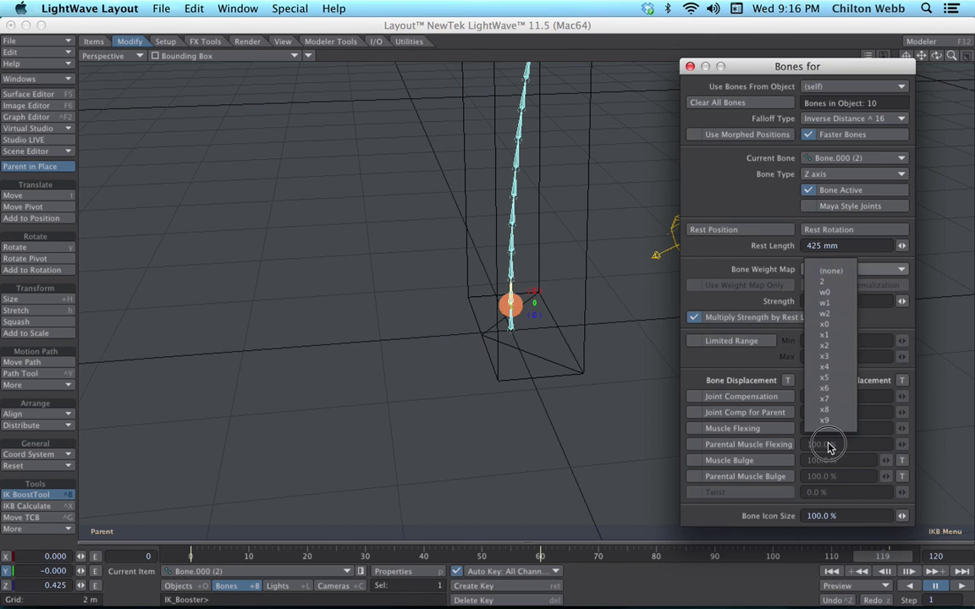
{"action": "left_click", "coordinate": [825, 410]}
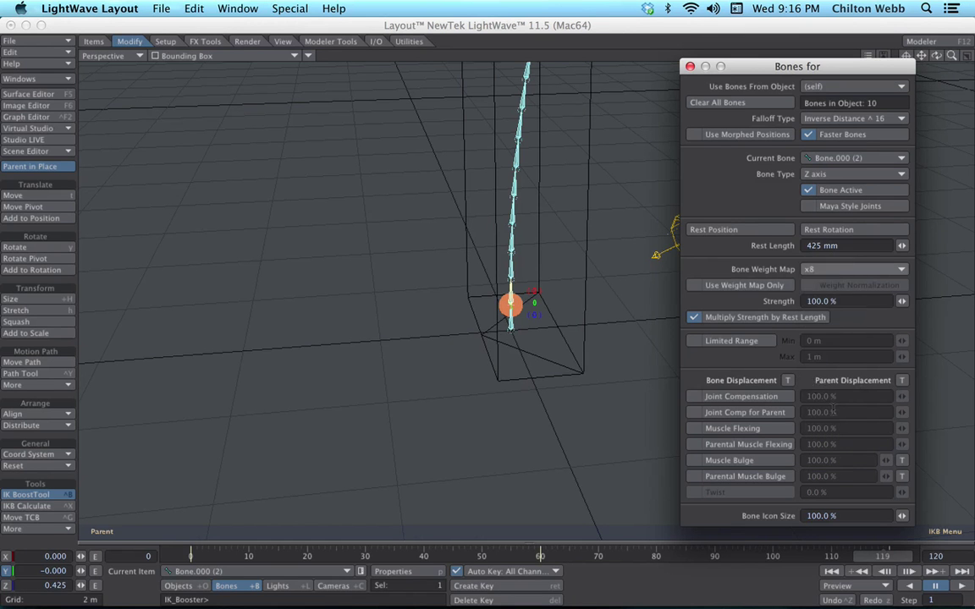
{"action": "left_click", "coordinate": [746, 285]}
{"action": "left_click", "coordinate": [809, 285]}
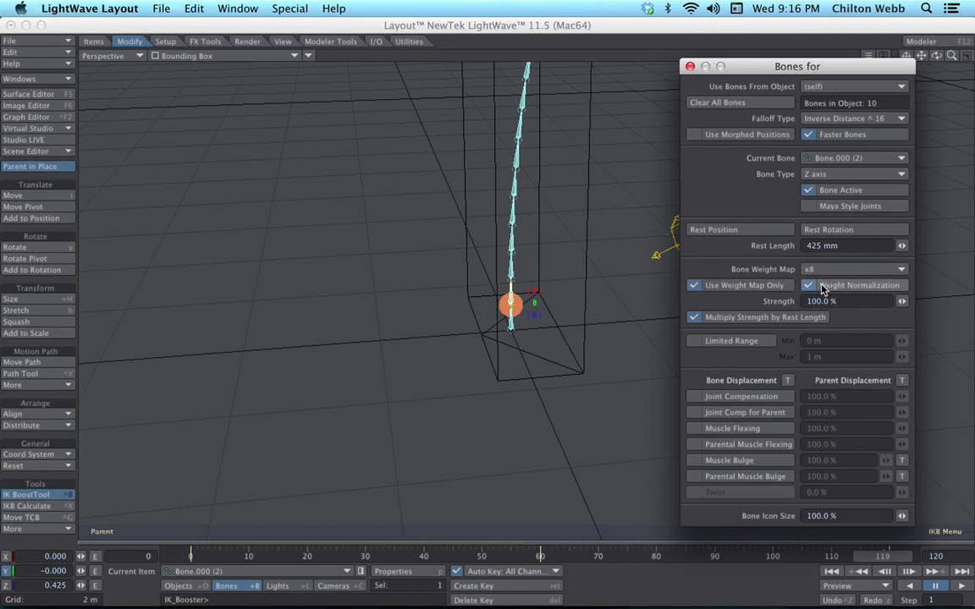
{"action": "left_click", "coordinate": [691, 67]}
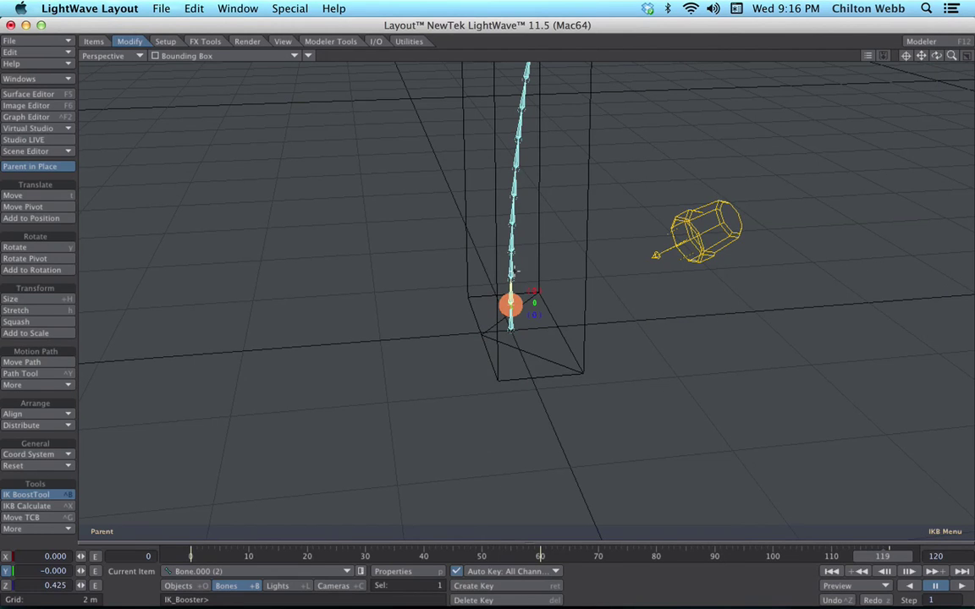
Assign weight map x7 to the third bone from the base and turn on Use Weight Map Only.
{"action": "key", "text": "Up"}
{"action": "key", "text": "Down"}
{"action": "key", "text": "Down"}
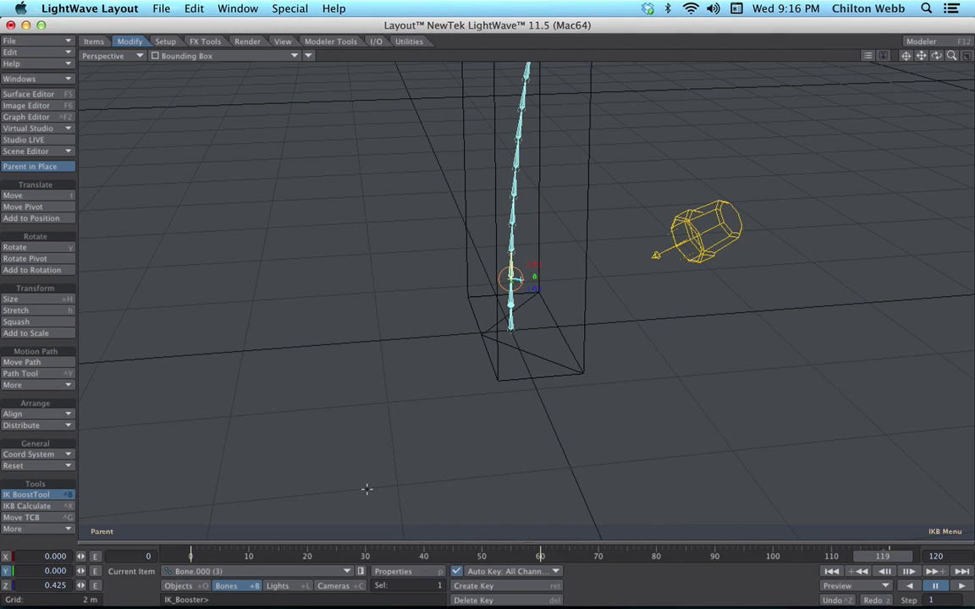
{"action": "left_click", "coordinate": [415, 572]}
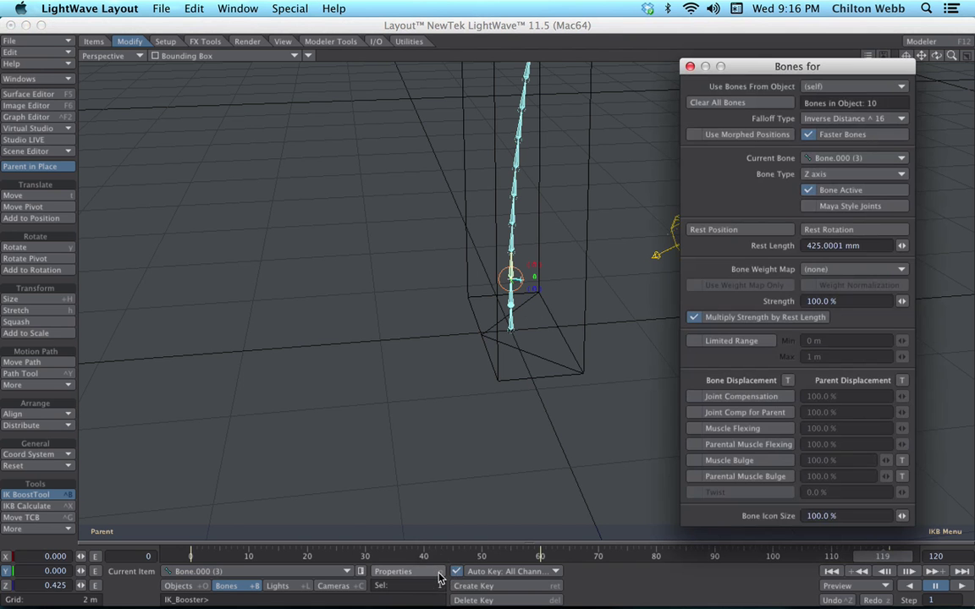
{"action": "left_click", "coordinate": [811, 280]}
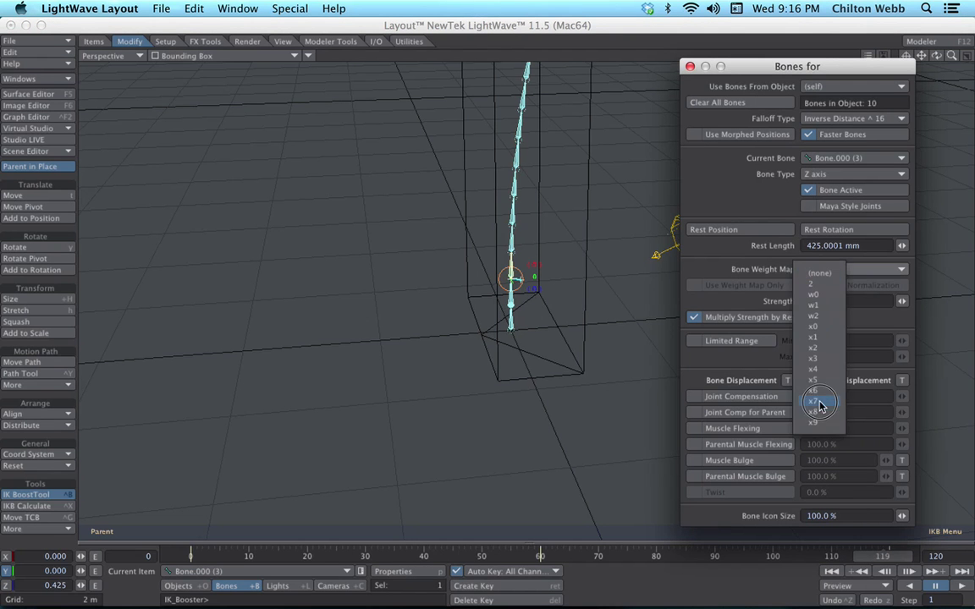
{"action": "left_click", "coordinate": [745, 404]}
{"action": "left_click", "coordinate": [745, 286]}
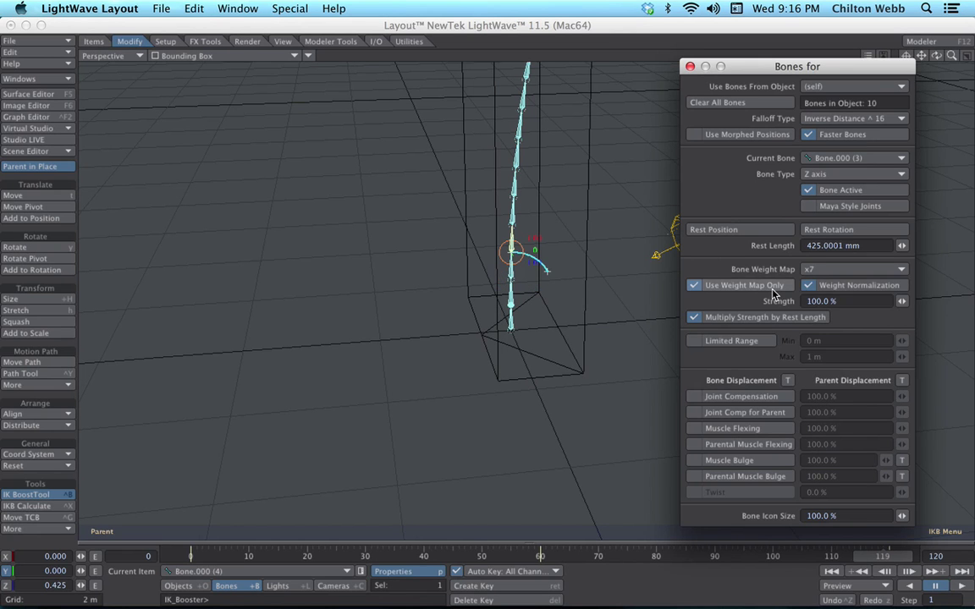
Assign weight map x6 to the fourth bone, Bone.000 (4), and turn on Use Weight Map Only.
{"action": "key", "text": "Down"}
{"action": "left_click", "coordinate": [811, 269]}
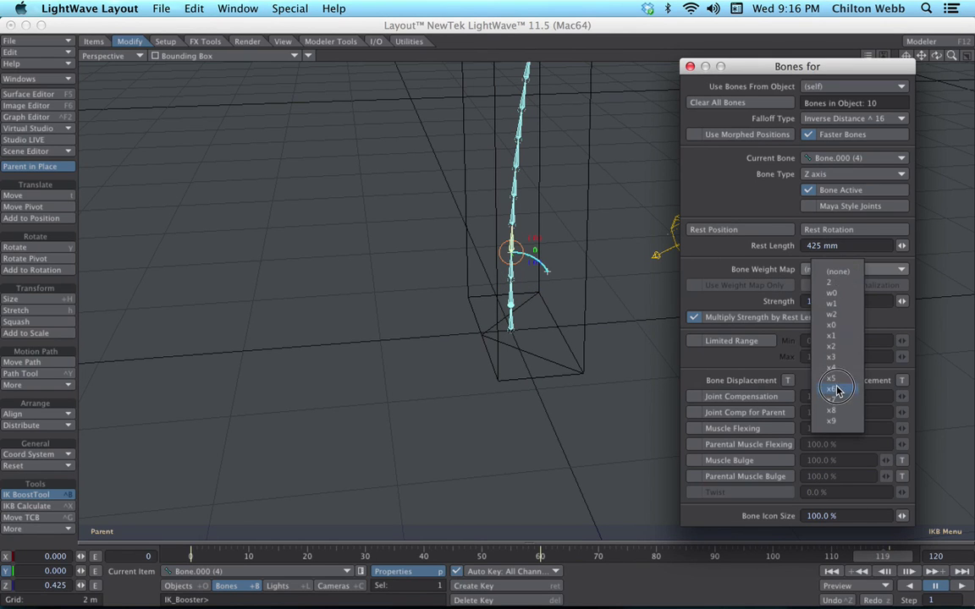
{"action": "left_click", "coordinate": [832, 388]}
{"action": "left_click", "coordinate": [768, 286]}
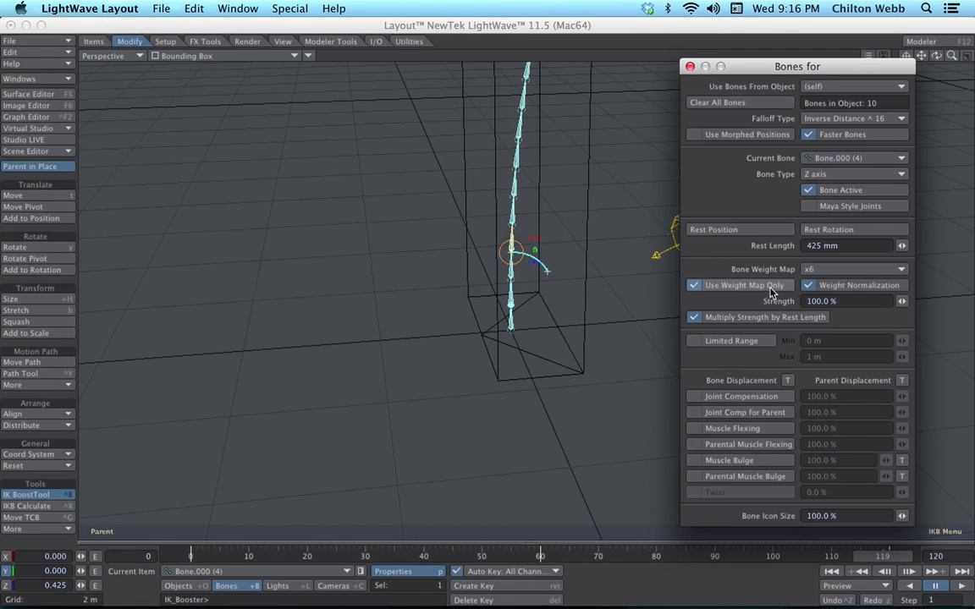
Assign weight map x5 to the fifth bone, Bone.000 (5), and turn on Use Weight Map Only.
{"action": "key", "text": "Down"}
{"action": "left_click", "coordinate": [832, 269]}
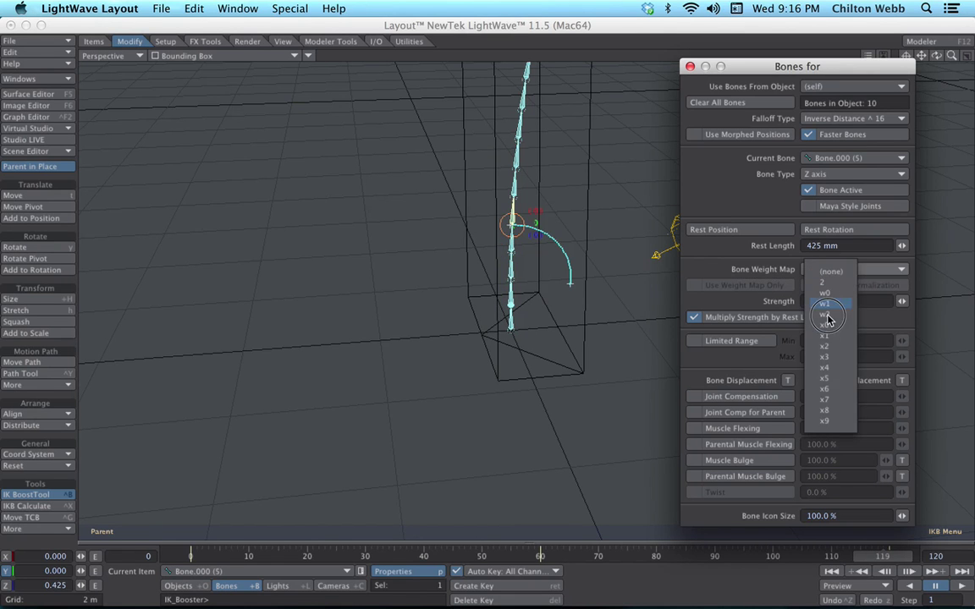
{"action": "left_click", "coordinate": [830, 381]}
{"action": "left_click", "coordinate": [765, 289]}
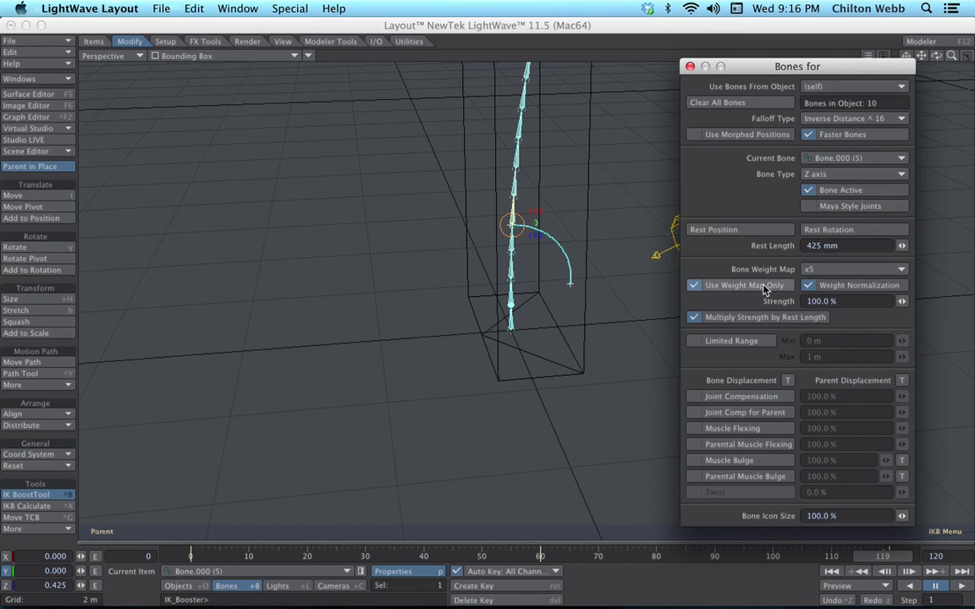
Assign weight map x4 to the sixth bone, Bone.000 (6), and turn on Use Weight Map Only.
{"action": "key", "text": "Down"}
{"action": "left_click", "coordinate": [830, 273]}
{"action": "left_click", "coordinate": [836, 373]}
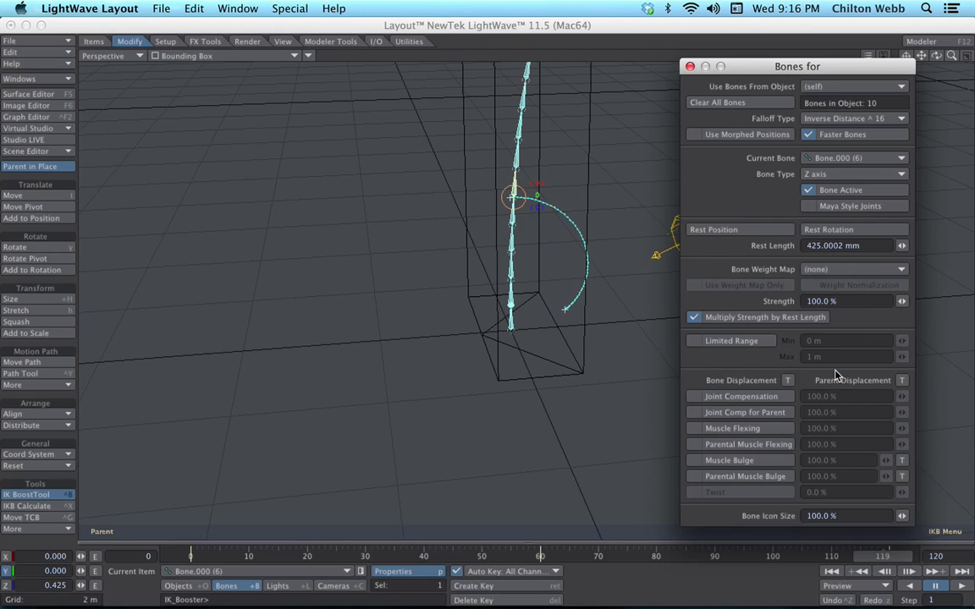
{"action": "left_click", "coordinate": [709, 285]}
Assign weight map x3 to the seventh bone, Bone.000 (7), and turn on Use Weight Map Only.
{"action": "key", "text": "Down"}
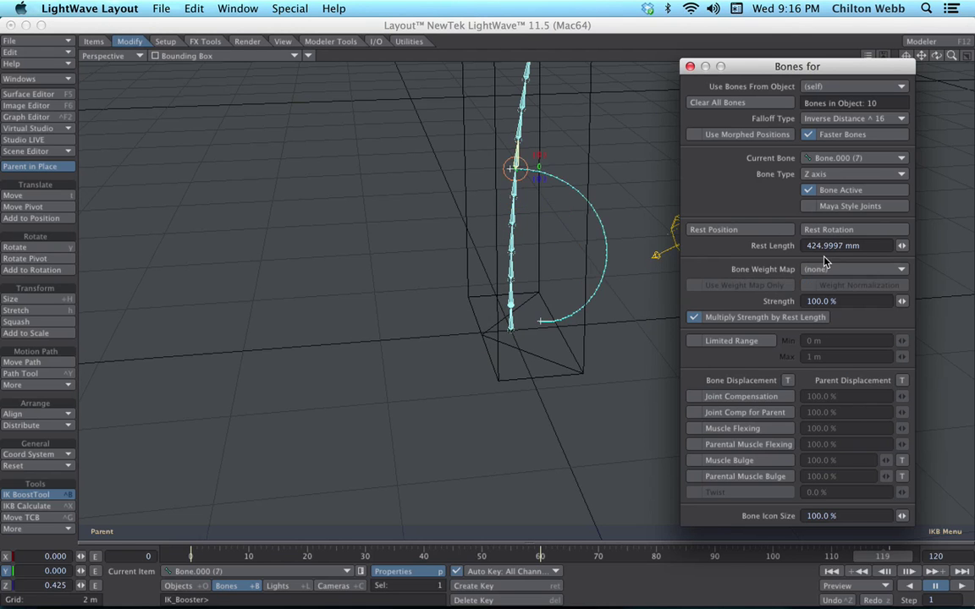
{"action": "left_click", "coordinate": [831, 270]}
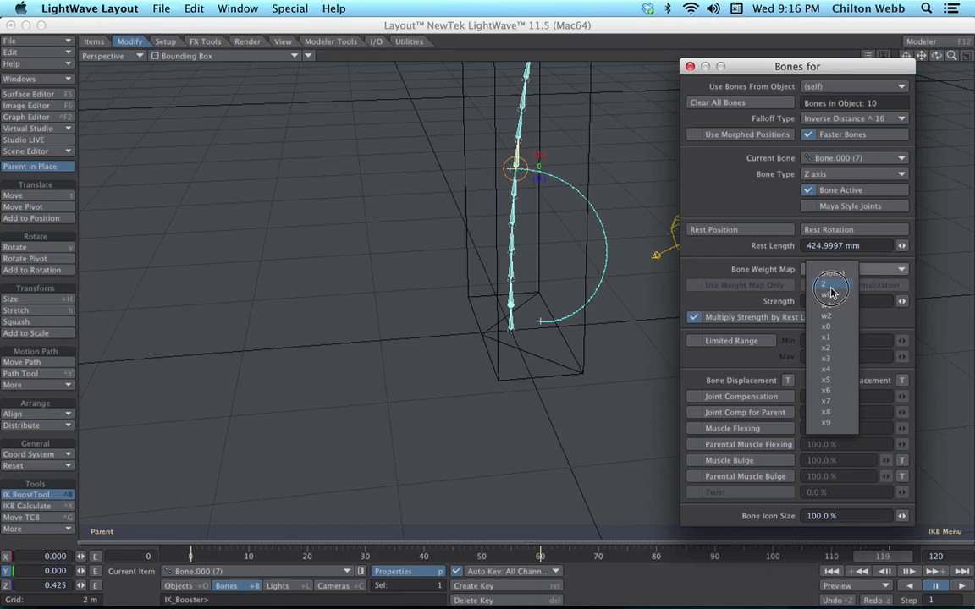
{"action": "left_click", "coordinate": [836, 361]}
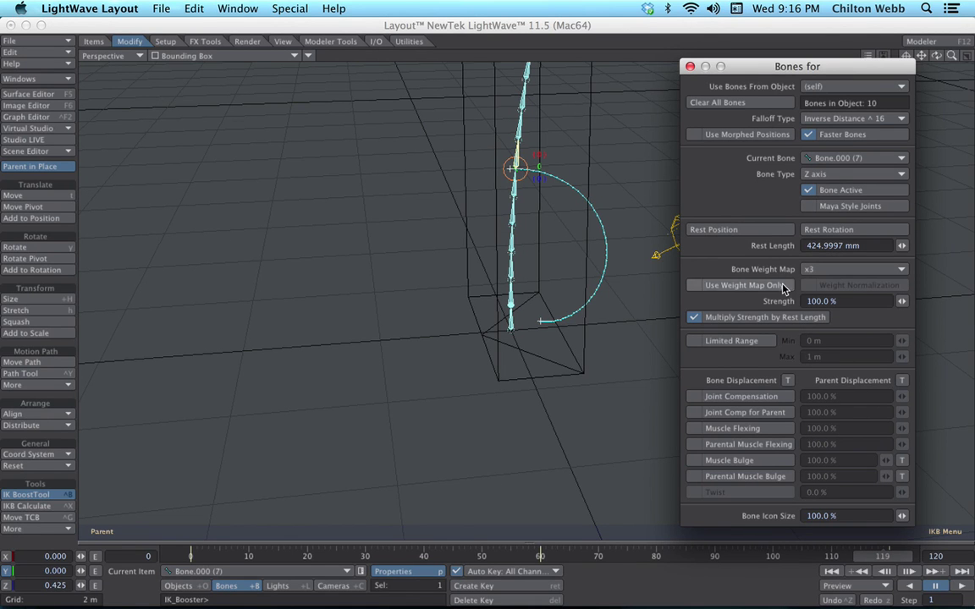
{"action": "left_click", "coordinate": [718, 285]}
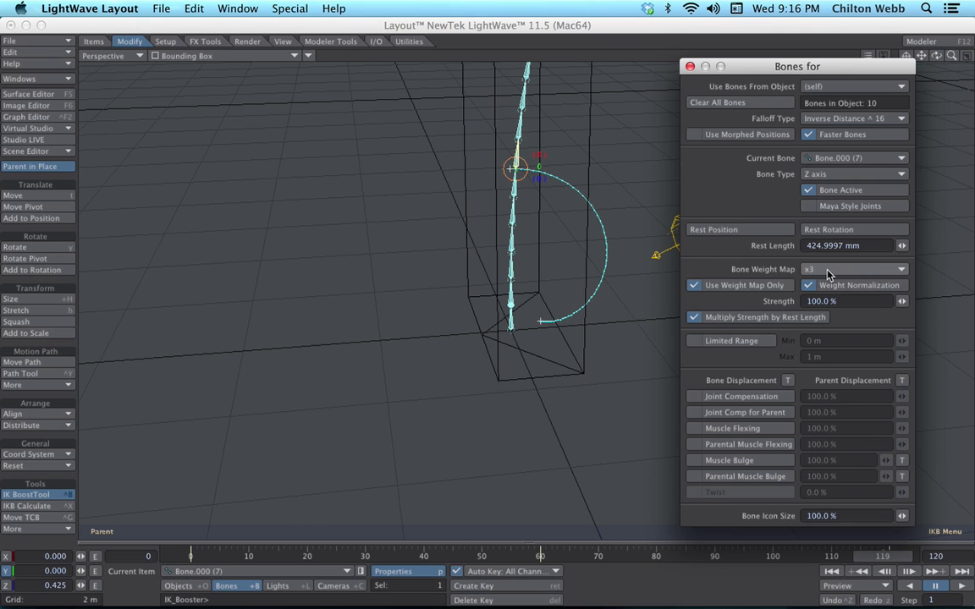
Assign weight map x2 to the eighth bone, Bone.000 (8), and turn on Use Weight Map Only.
{"action": "key", "text": "Down"}
{"action": "left_click", "coordinate": [829, 271]}
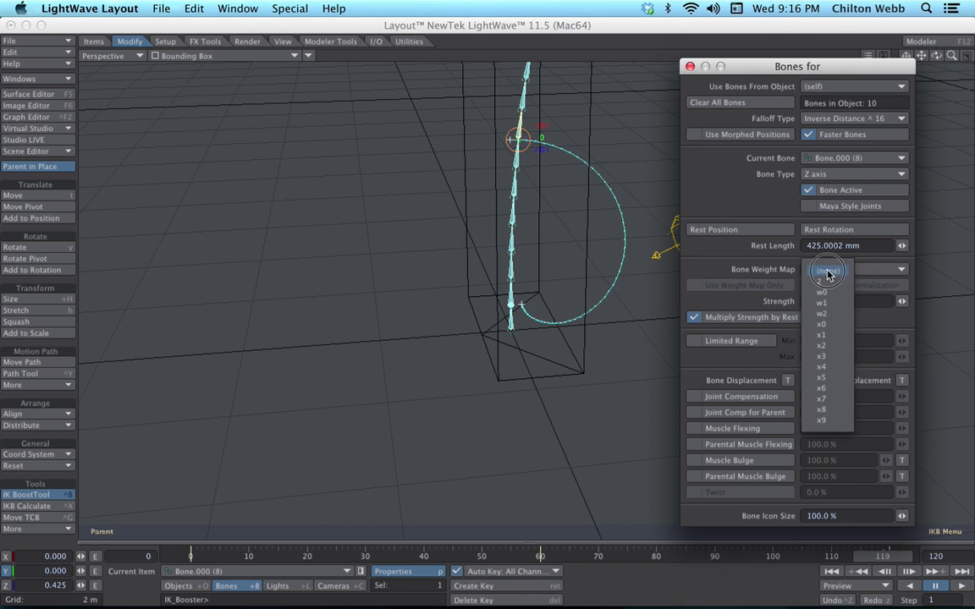
{"action": "left_click", "coordinate": [825, 348]}
{"action": "left_click", "coordinate": [695, 285]}
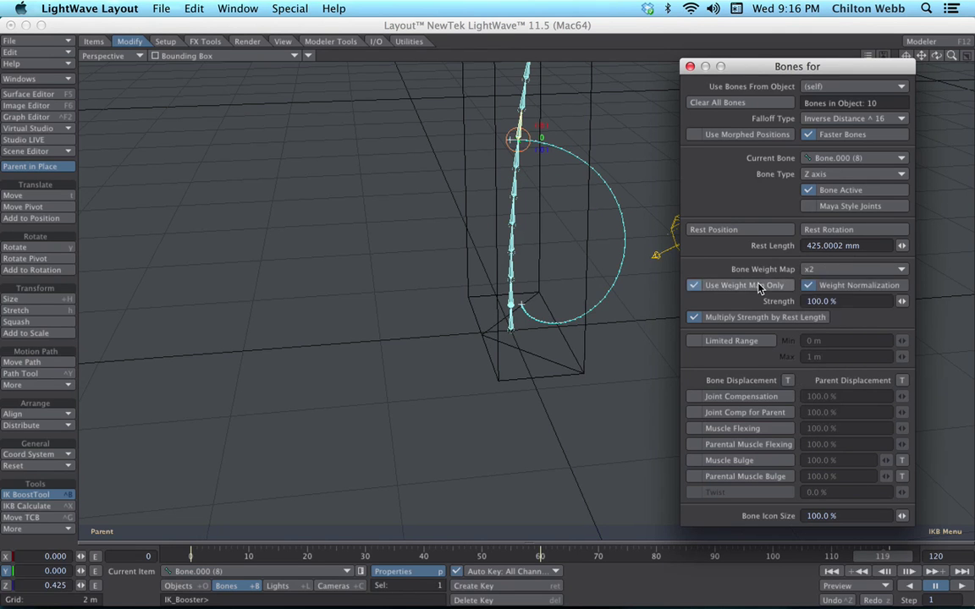
{"action": "left_click", "coordinate": [820, 269]}
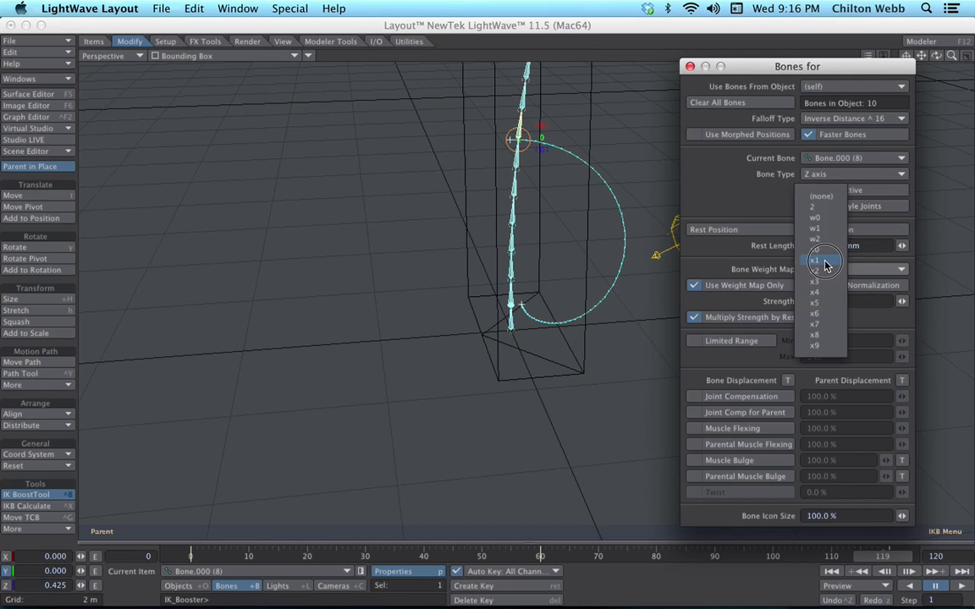
{"action": "left_click", "coordinate": [825, 262]}
Assign weight map x1 to the ninth bone, Bone.000 (9), and turn on Use Weight Map Only.
{"action": "key", "text": "Down"}
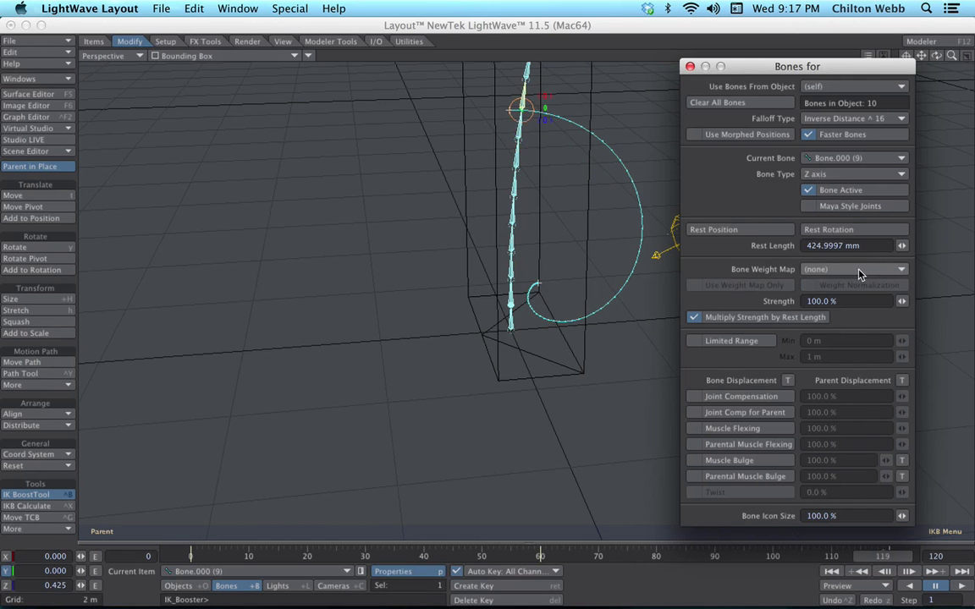
{"action": "left_click", "coordinate": [859, 271]}
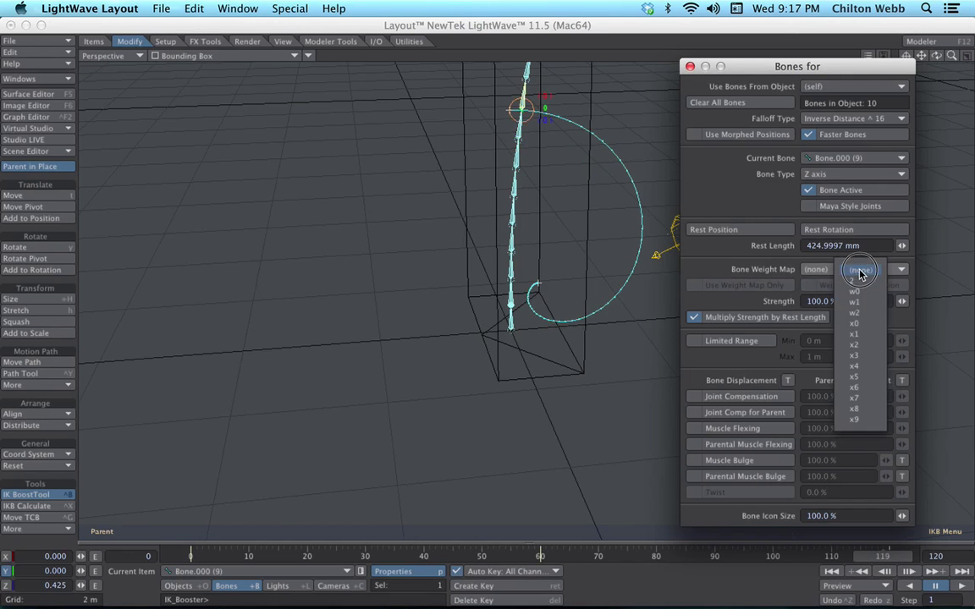
{"action": "left_click", "coordinate": [855, 334]}
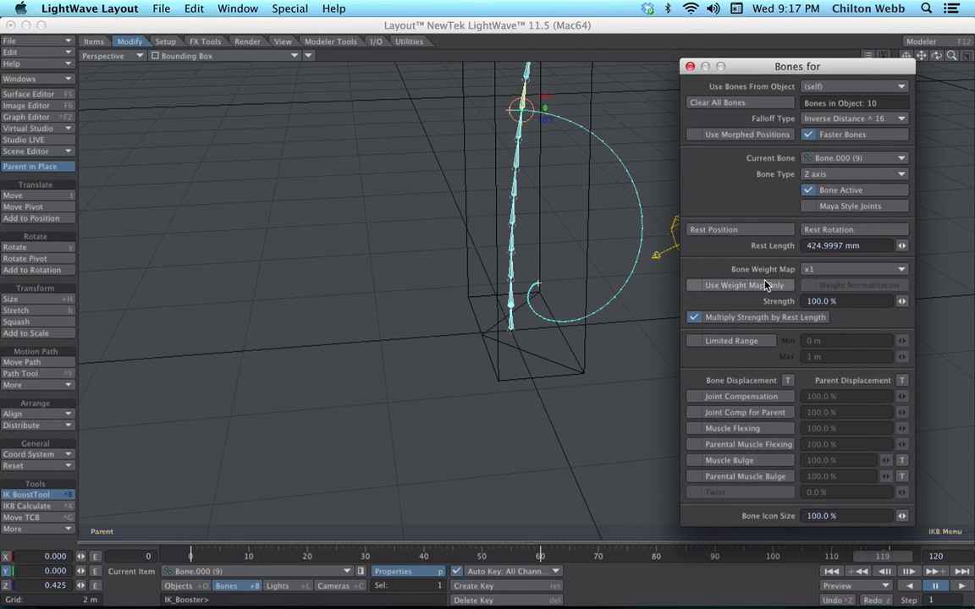
{"action": "left_click", "coordinate": [708, 286]}
Assign weight map x0 to the topmost bone with Use Weight Map Only turned on, and close the bone properties.
{"action": "key", "text": "Down"}
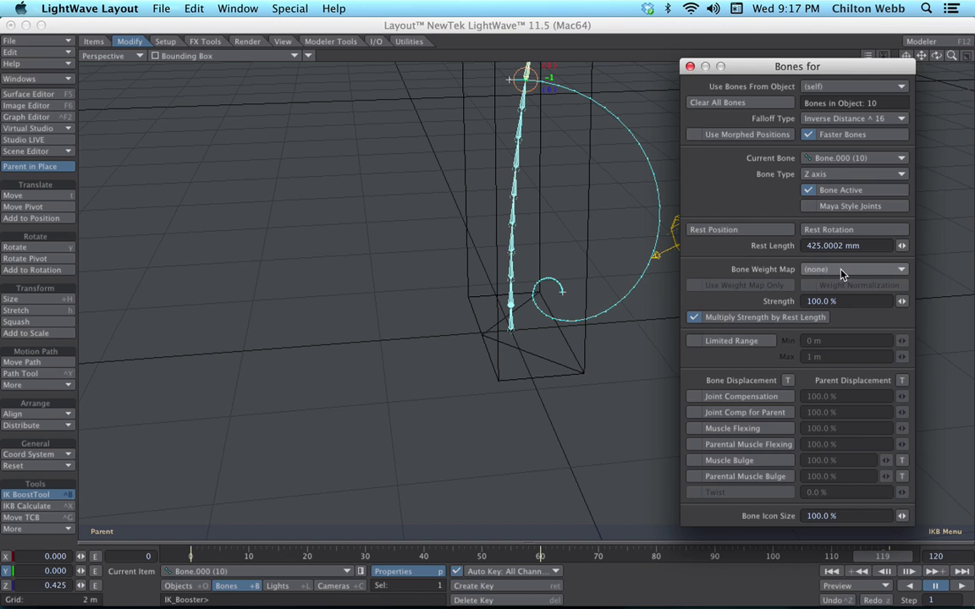
{"action": "left_click_drag", "start_coordinate": [665, 206], "coordinate": [641, 285], "text": "alt+shift"}
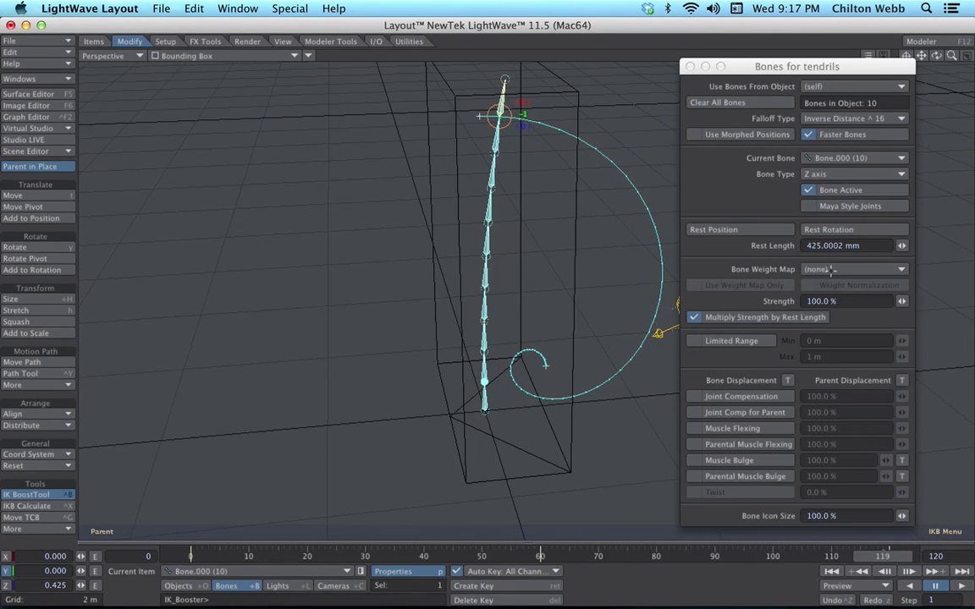
{"action": "left_click", "coordinate": [831, 269]}
{"action": "left_click", "coordinate": [842, 331]}
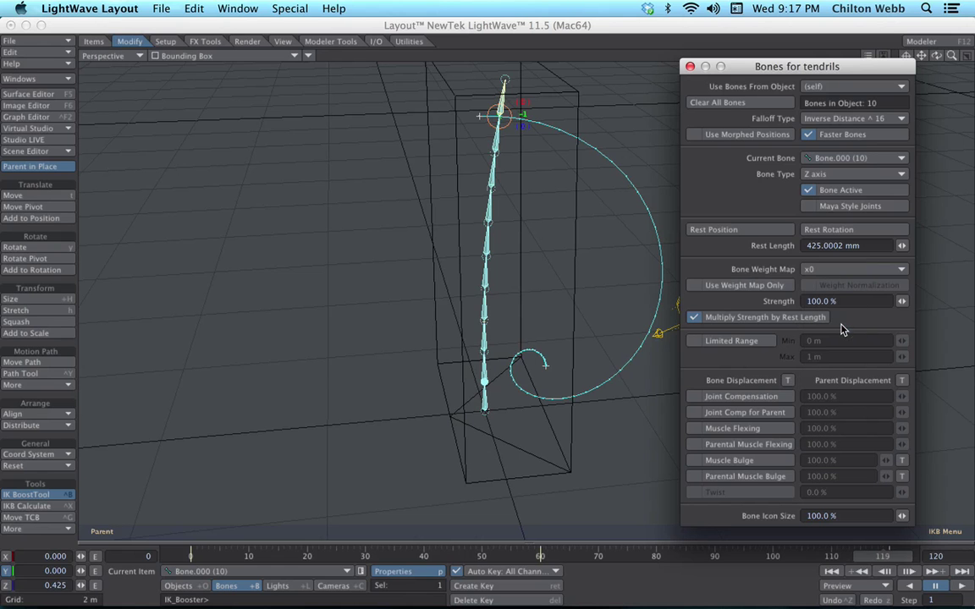
{"action": "left_click", "coordinate": [726, 285]}
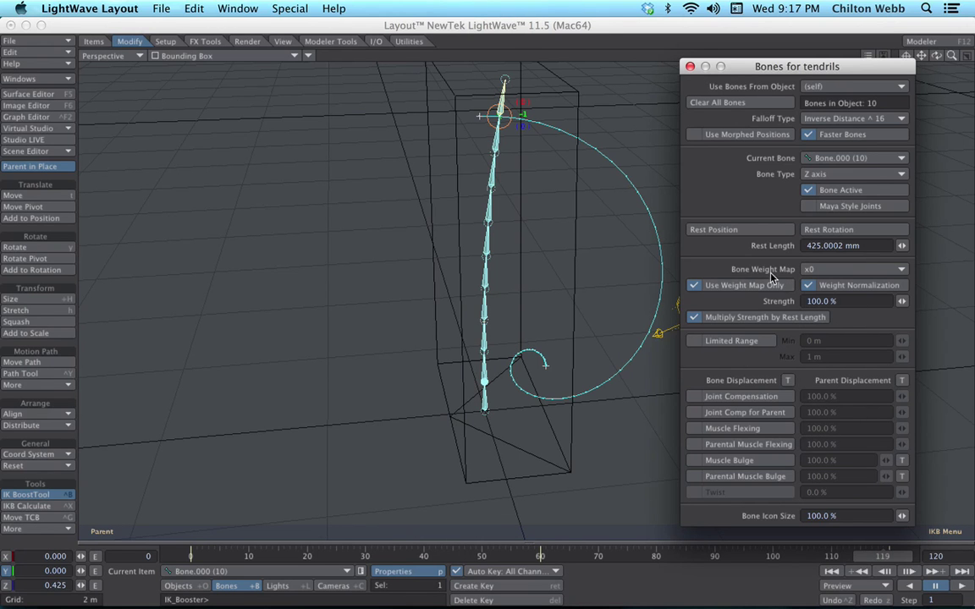
{"action": "left_click", "coordinate": [690, 67]}
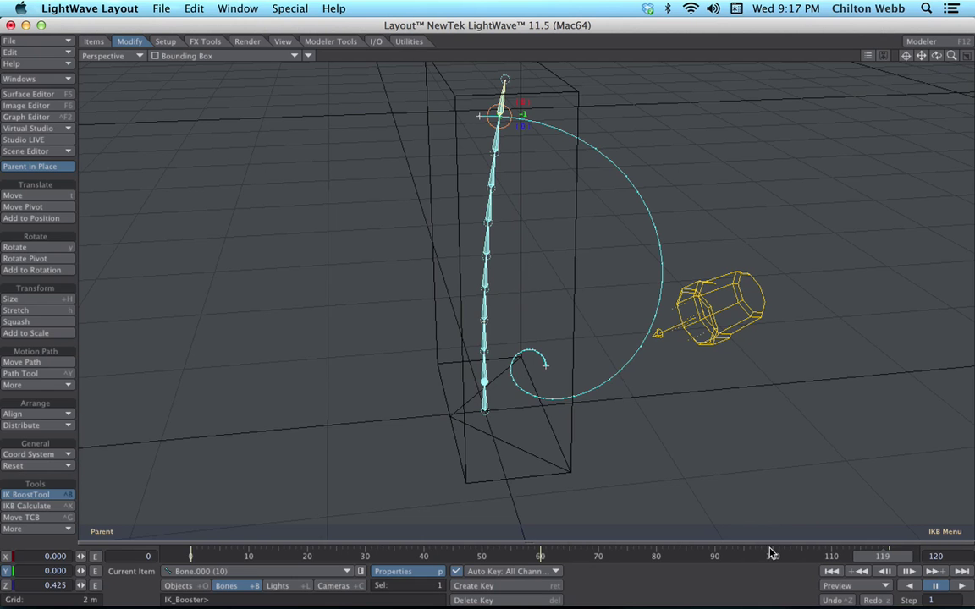
Play back the curl animation in Textured Shaded Solid display and examine how the weighted spine deforms.
{"action": "left_click", "coordinate": [962, 586]}
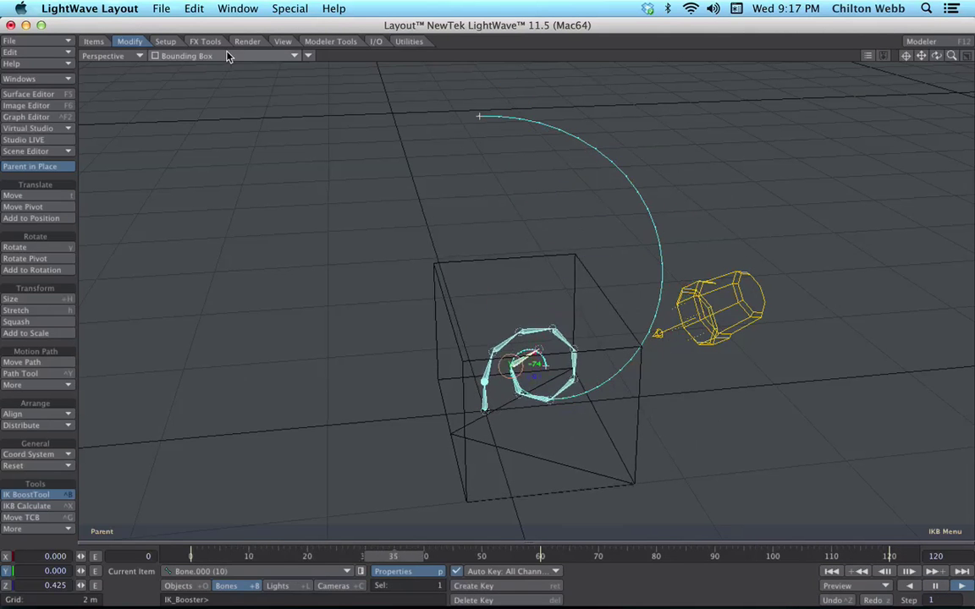
{"action": "left_click", "coordinate": [182, 55]}
{"action": "left_click", "coordinate": [213, 105]}
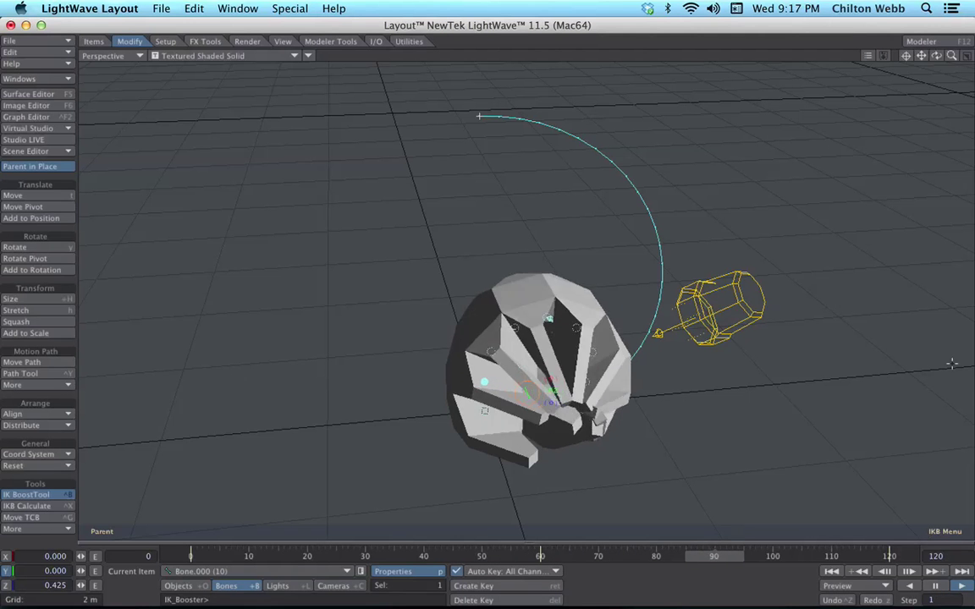
{"action": "key", "text": "super+Tab"}
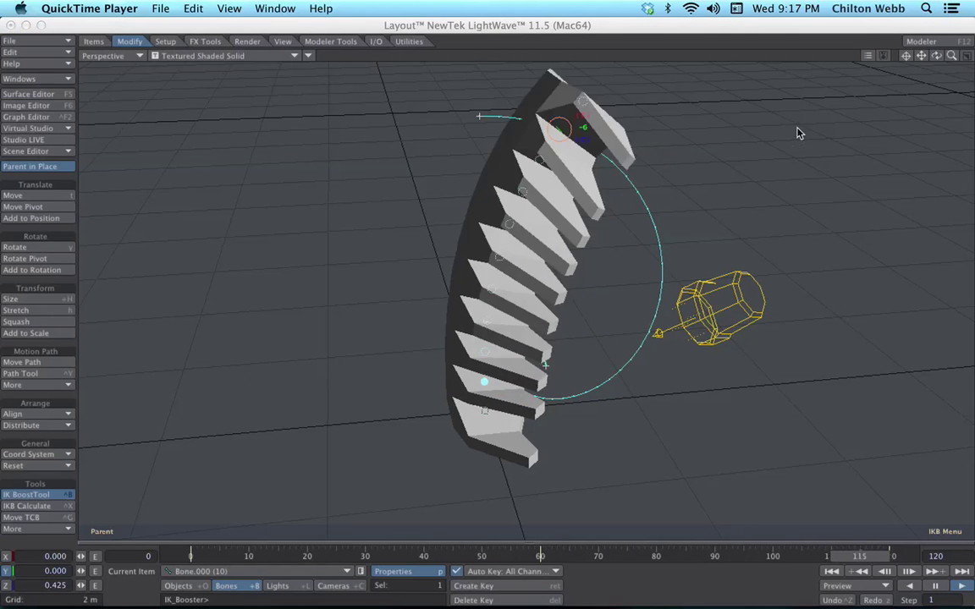